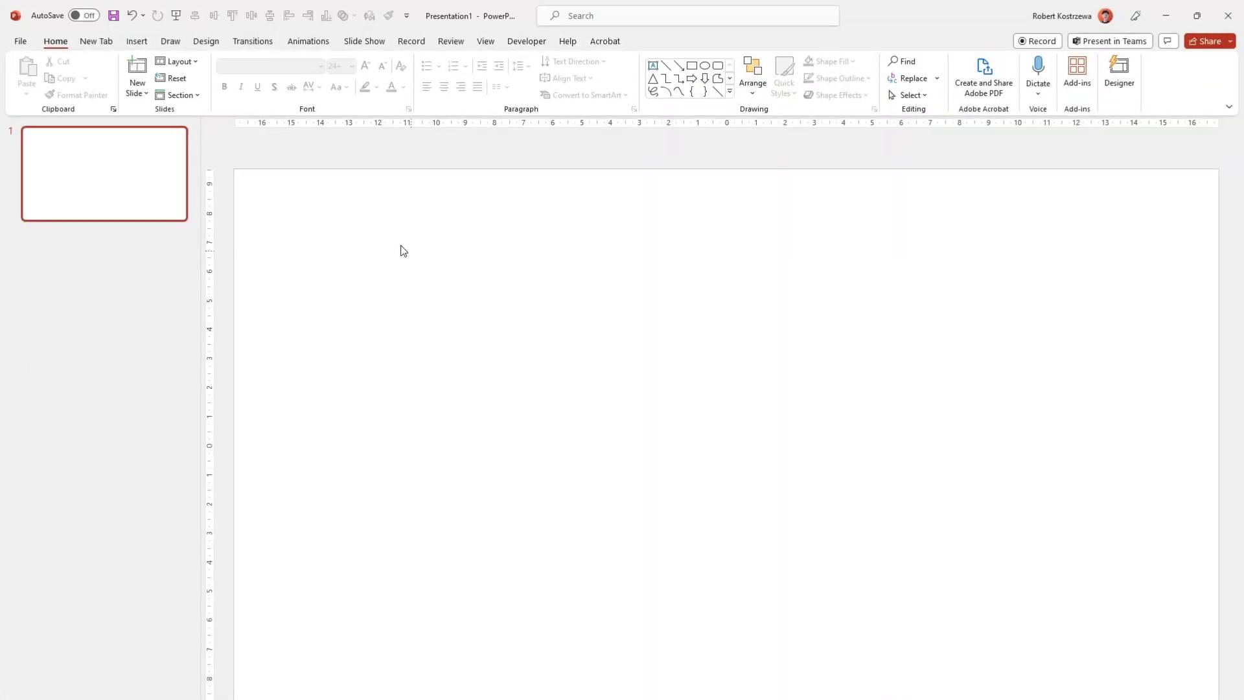
# Insert the picture 1.jpg on the blank slide and scale it down to about 7.52 by 11.27 cm.
pyautogui.click(137, 41)
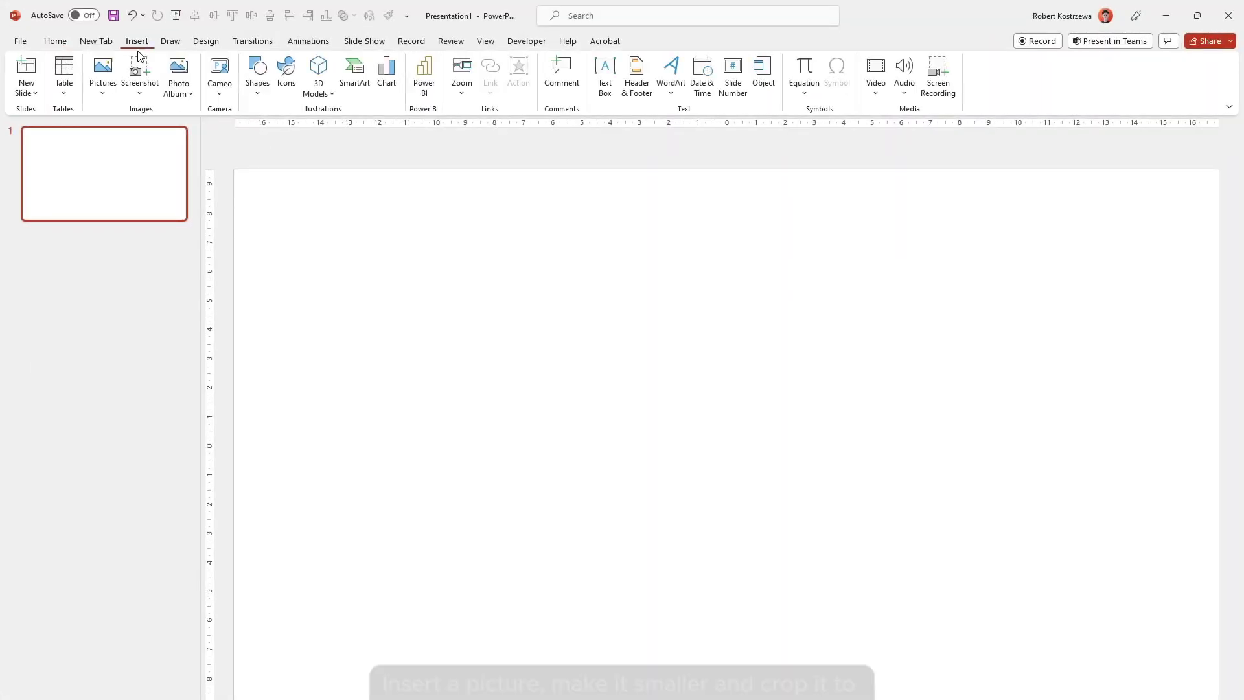
pyautogui.click(103, 75)
pyautogui.click(128, 131)
pyautogui.doubleClick(378, 231)
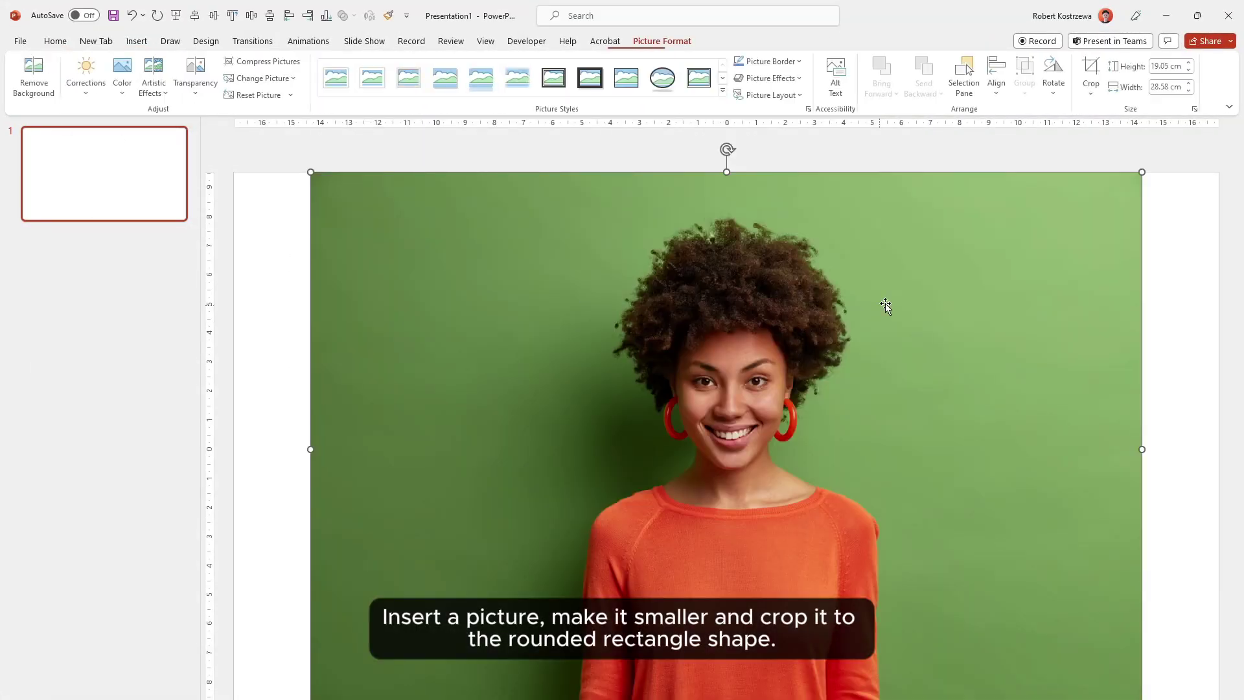
pyautogui.moveTo(1141, 172); pyautogui.dragTo(890, 336)
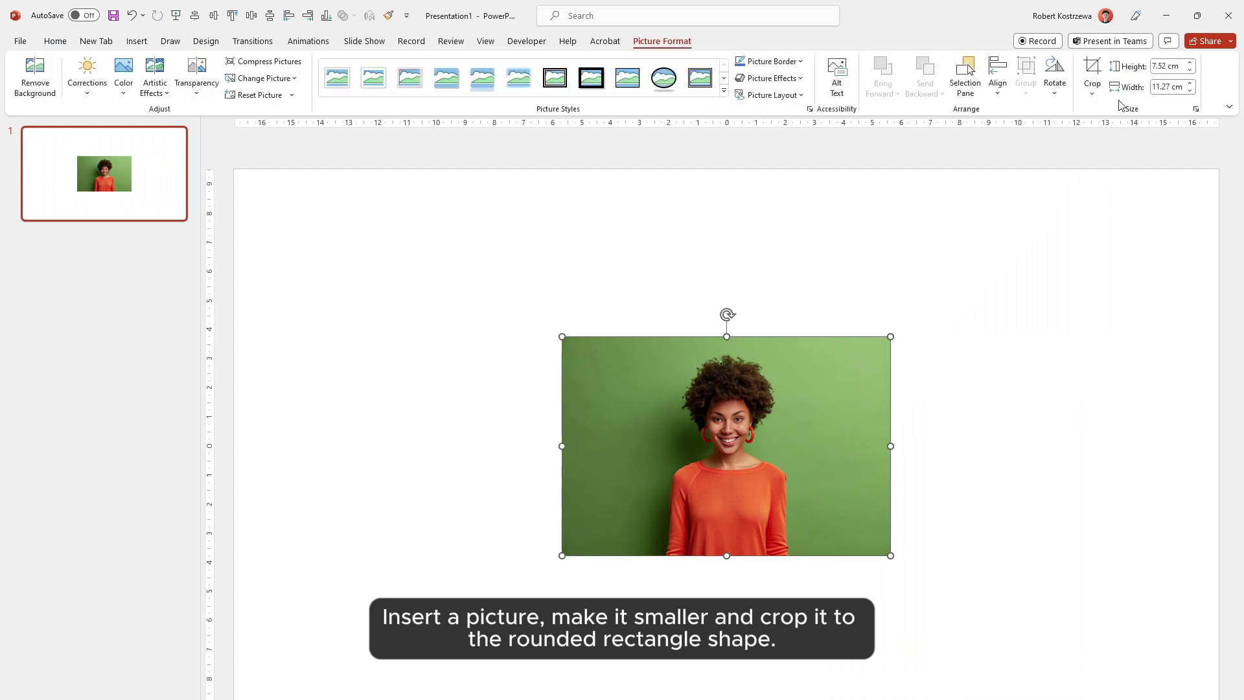
# Crop the picture to a rounded rectangle shape and reduce its corner rounding.
pyautogui.click(1092, 90)
pyautogui.moveTo(1118, 130)
pyautogui.click(944, 149)
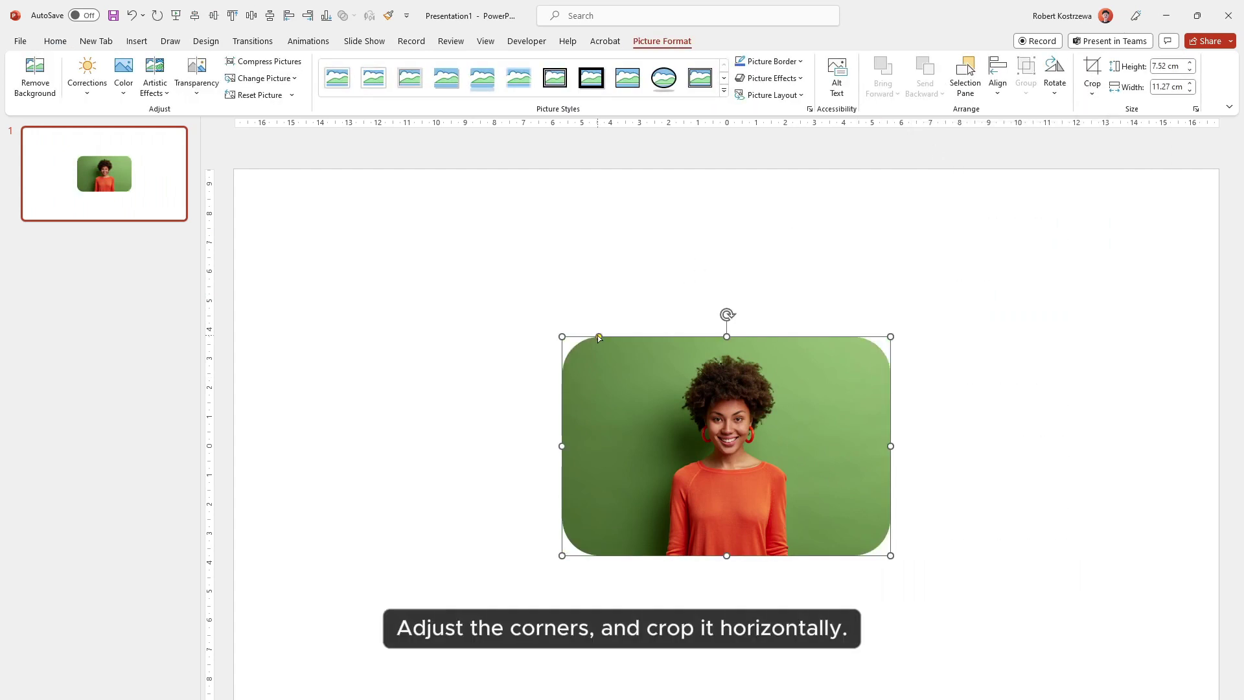
pyautogui.moveTo(597, 336); pyautogui.dragTo(574, 336)
# Crop the picture's sides to a portrait, enlarge it to about 8.27 by 6.37 cm, and move it to the right half of the slide.
pyautogui.rightClick(784, 371)
pyautogui.click(825, 333)
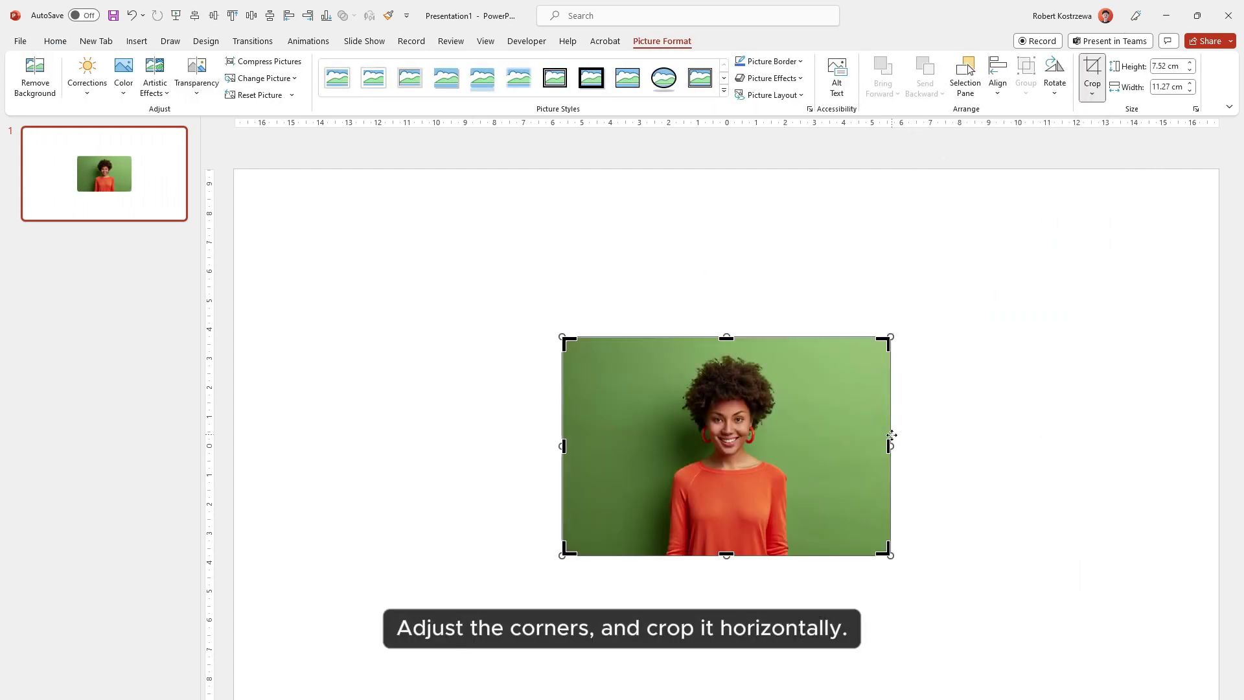
pyautogui.moveTo(888, 446); pyautogui.dragTo(1030, 416)
pyautogui.press('Escape')
pyautogui.hotkey('shift', 'Up')
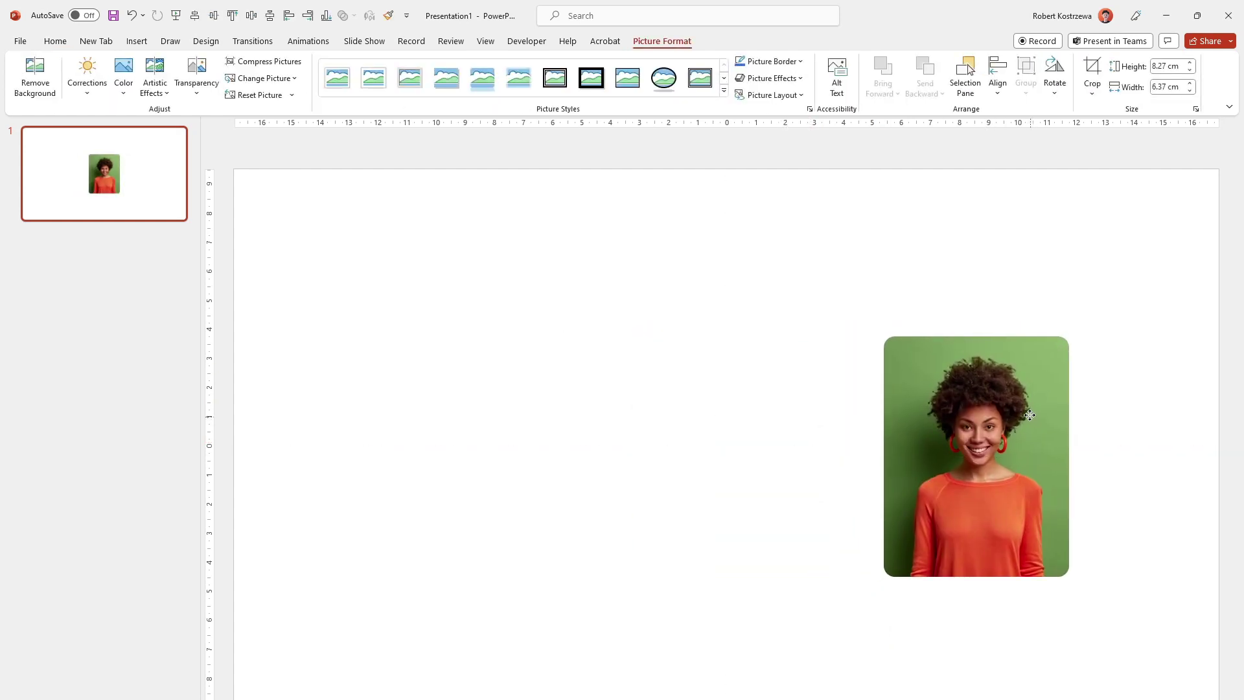
pyautogui.click(827, 364)
# Show the slide guides and align them with the portrait's right and bottom edges.
pyautogui.rightClick(604, 390)
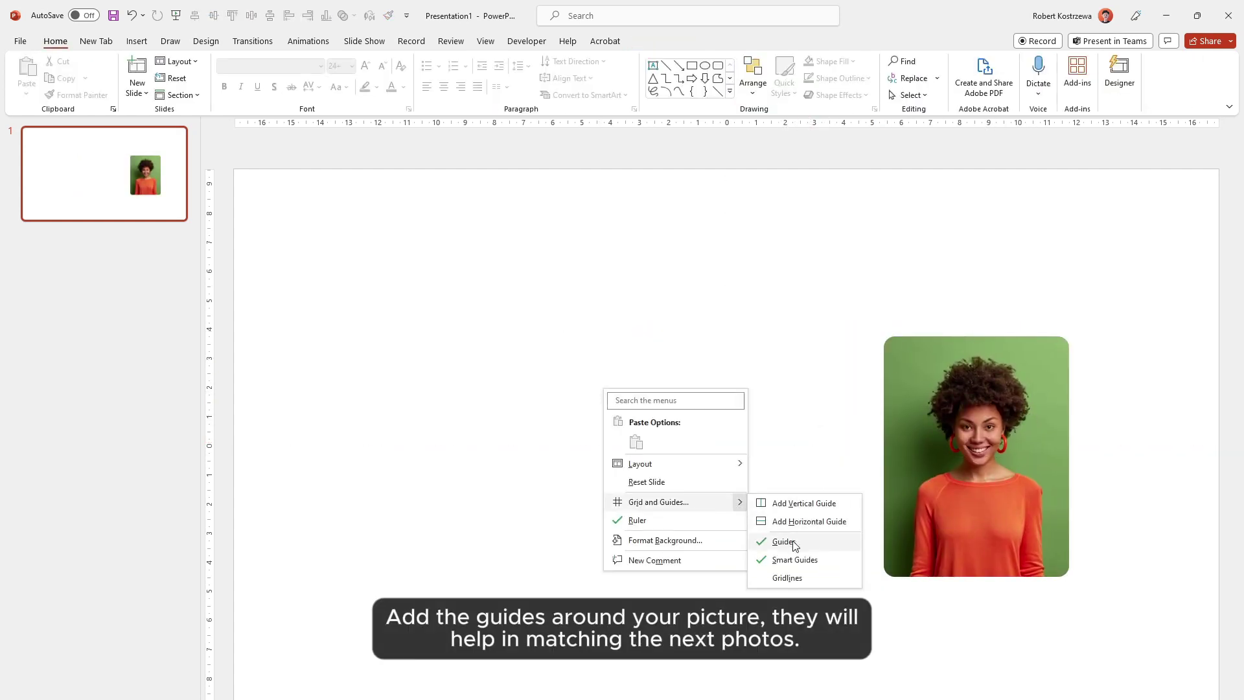
pyautogui.rightClick(757, 500)
pyautogui.click(931, 653)
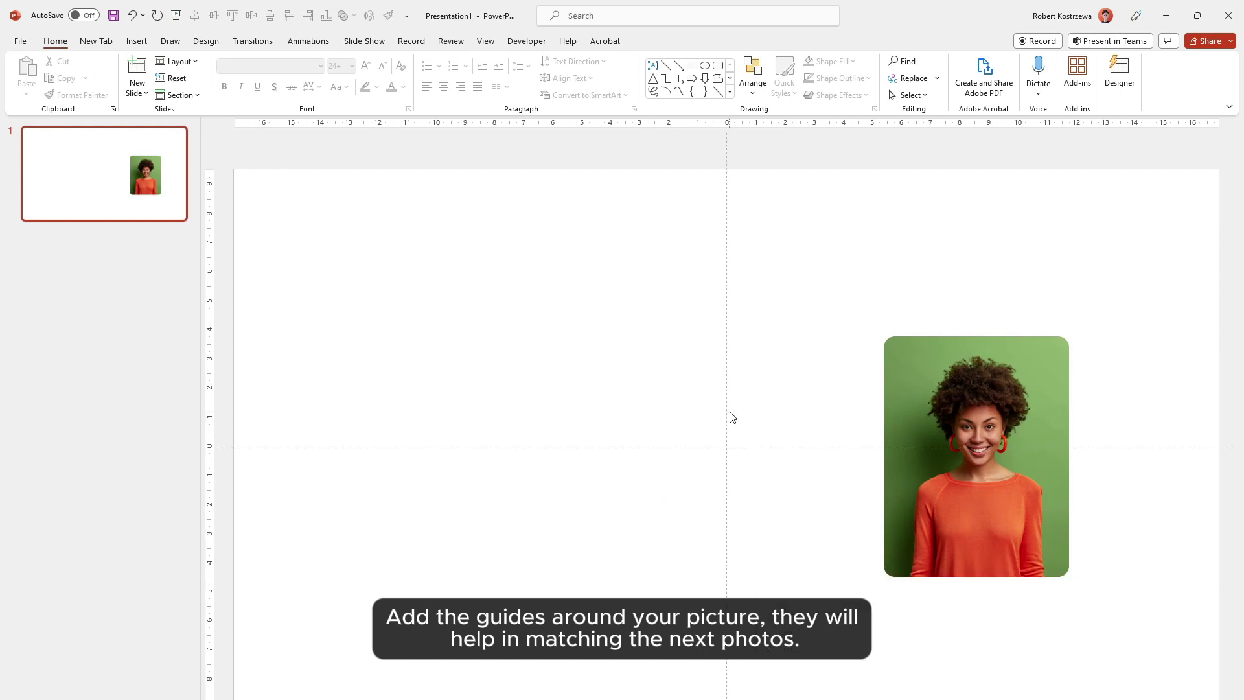
pyautogui.moveTo(1070, 403); pyautogui.dragTo(1070, 402)
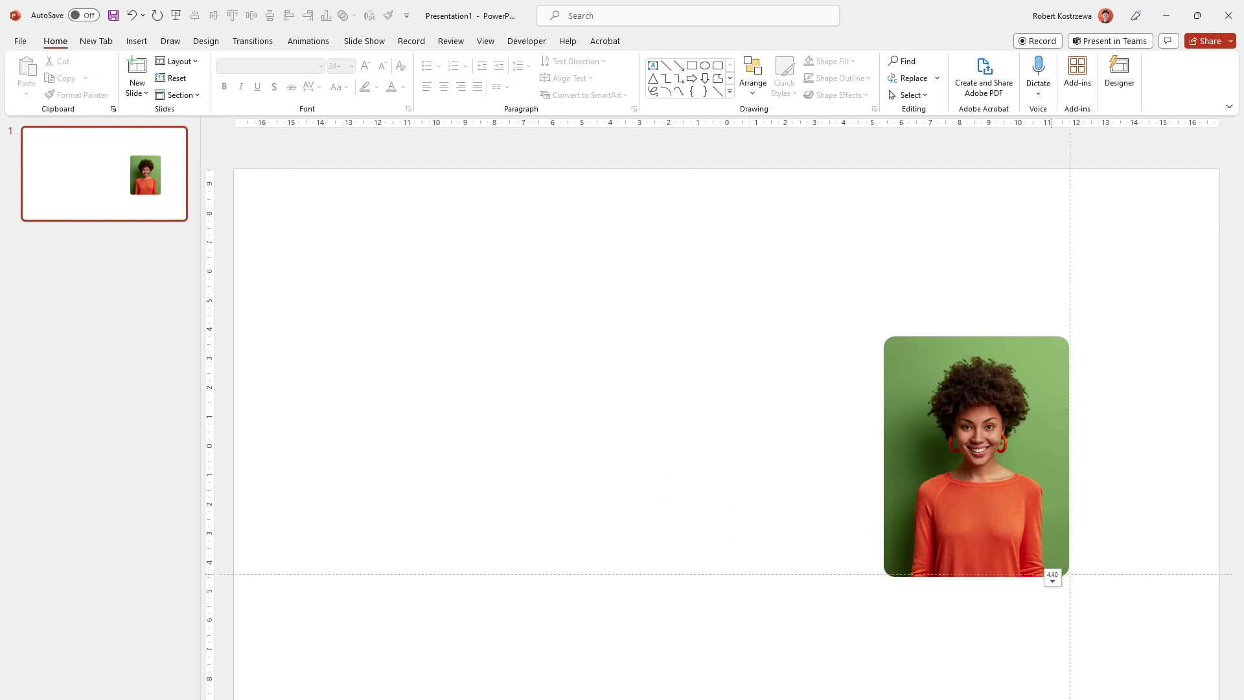
# Add a horizontal guide along the portrait's top edge and a vertical guide along its left edge.
pyautogui.rightClick(785, 430)
pyautogui.moveTo(924, 542)
pyautogui.click(952, 562)
pyautogui.rightClick(838, 387)
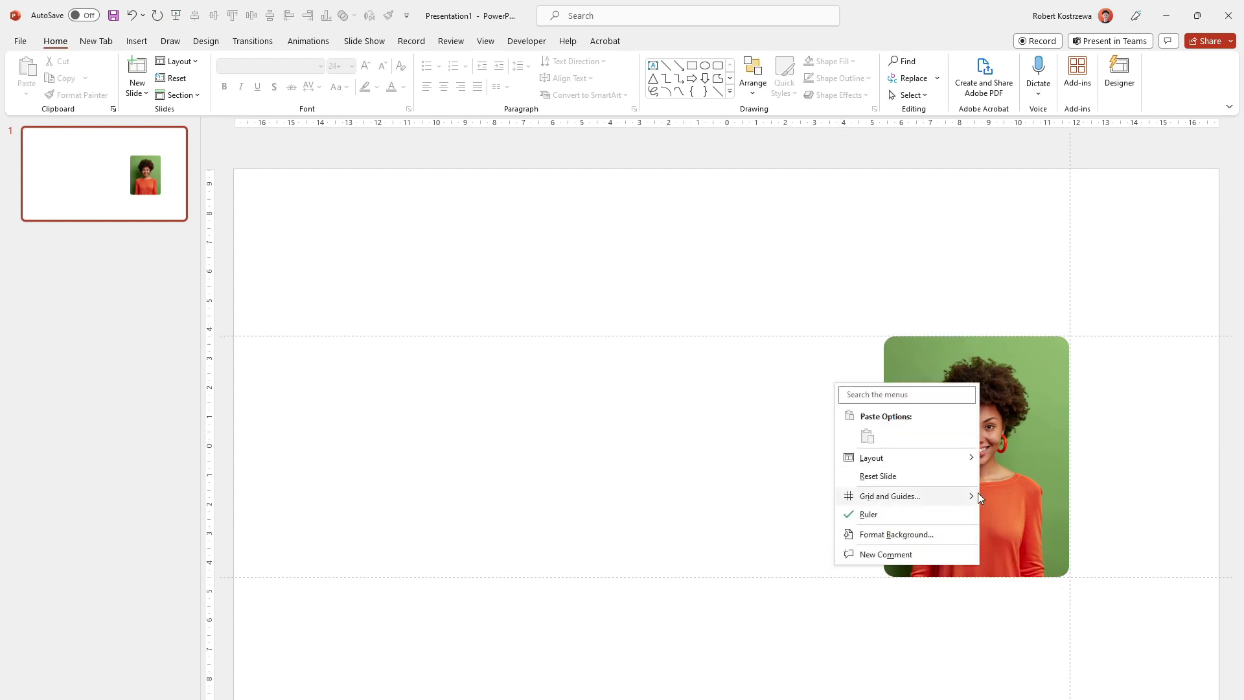
pyautogui.moveTo(976, 492)
pyautogui.click(1030, 517)
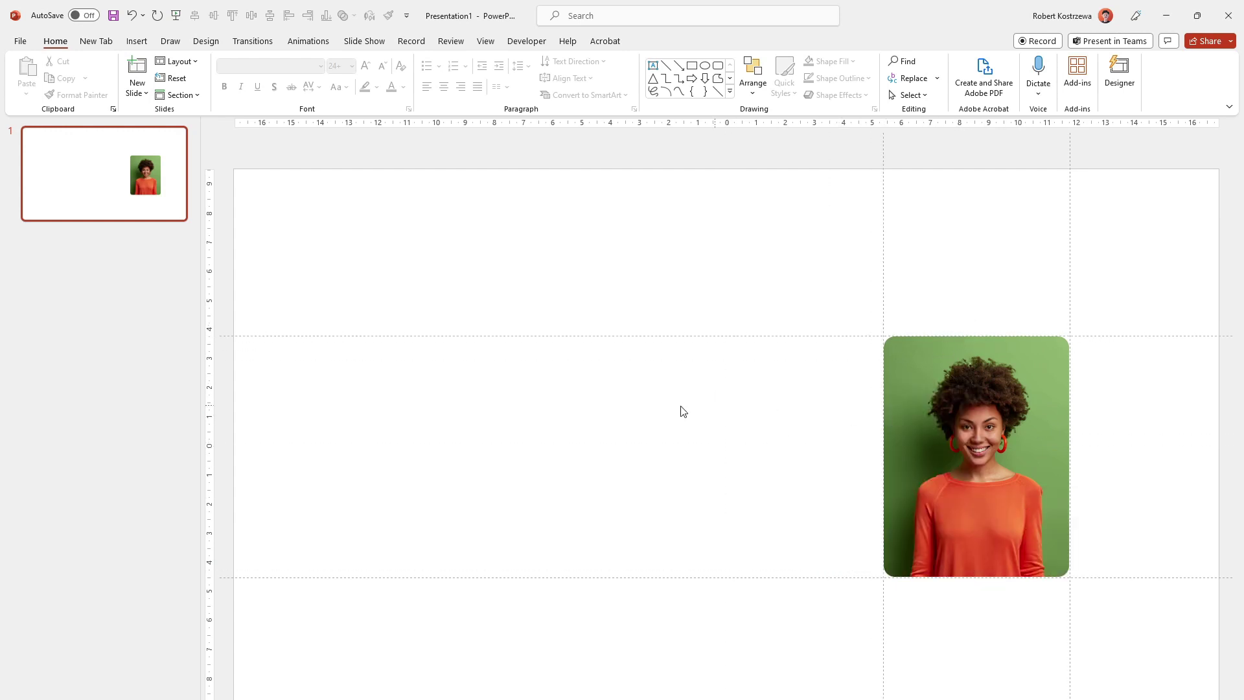
# Duplicate the portrait to its left and replace the copy's picture with 2.jpg.
pyautogui.moveTo(1055, 486); pyautogui.dragTo(846, 490)
pyautogui.rightClick(699, 360)
pyautogui.moveTo(772, 479)
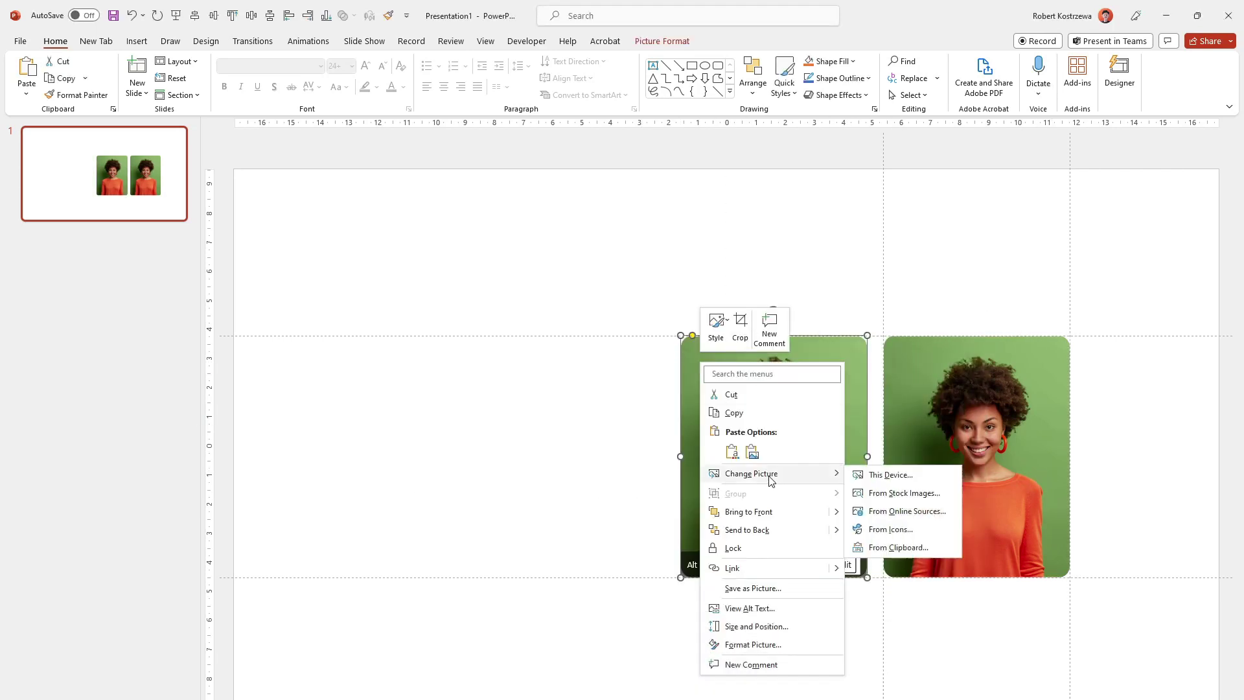
pyautogui.click(866, 476)
pyautogui.doubleClick(430, 230)
# Uncrop the copied photo to its full width and scale it down beside the large portrait's lower-left corner.
pyautogui.rightClick(826, 439)
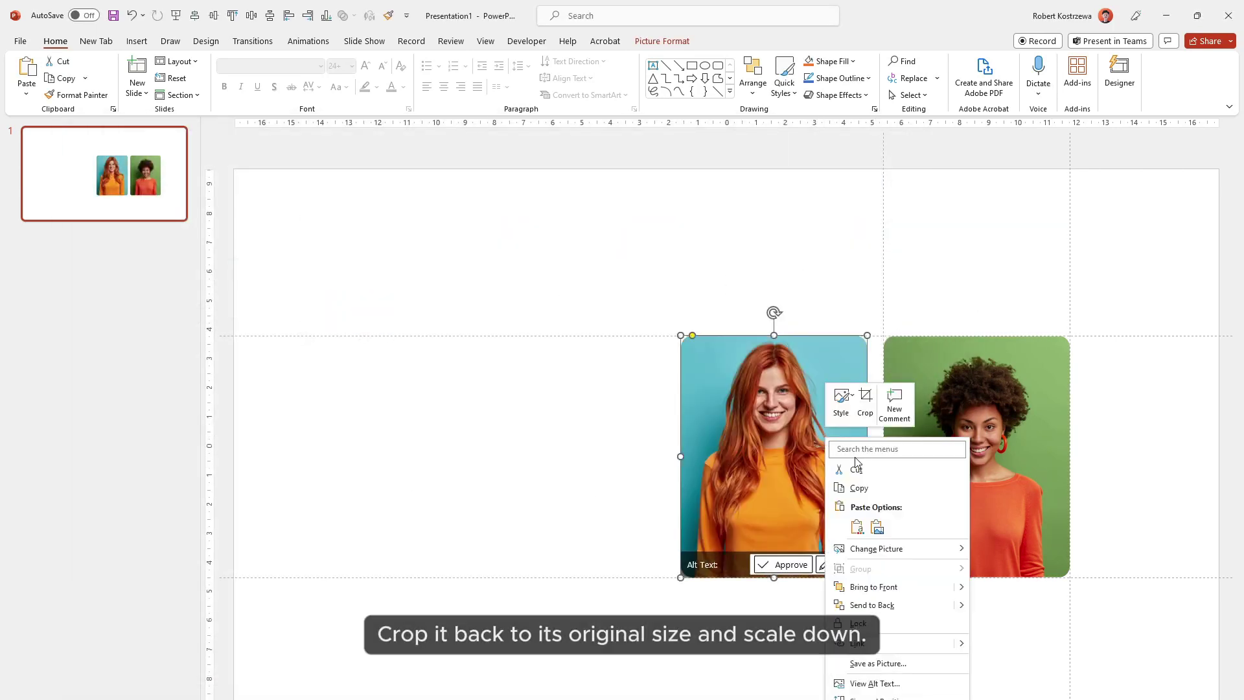
pyautogui.click(866, 399)
pyautogui.moveTo(867, 456); pyautogui.dragTo(953, 452)
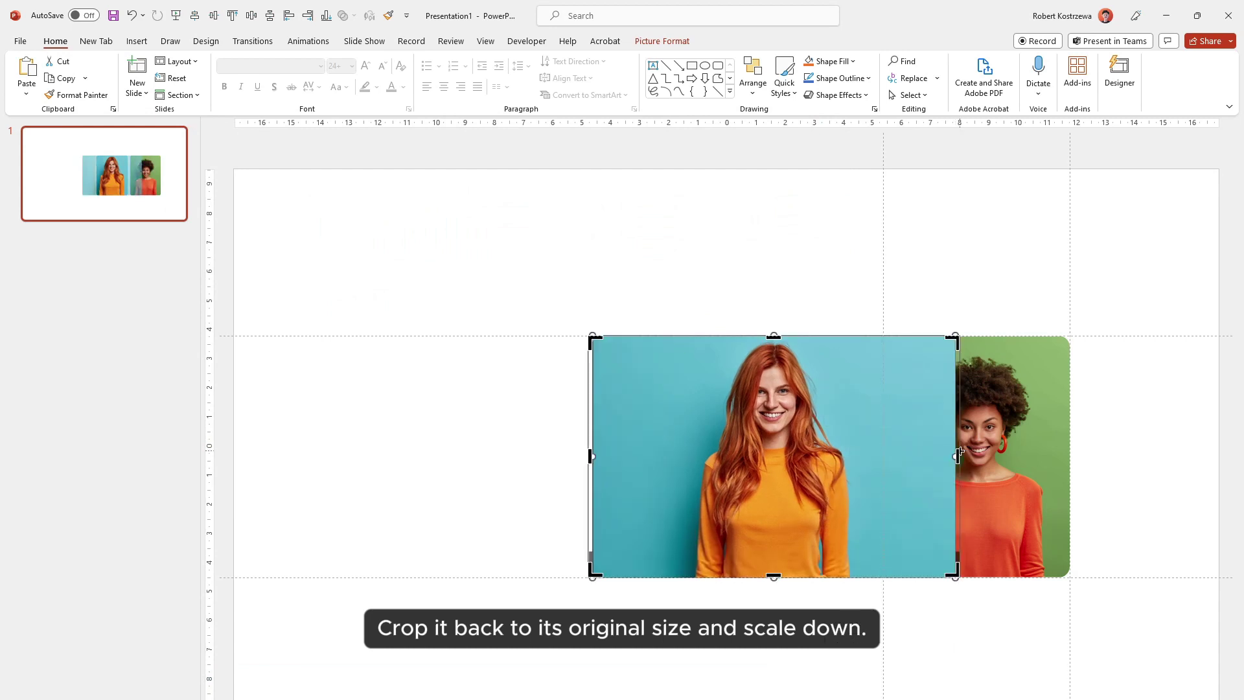
pyautogui.press('Escape')
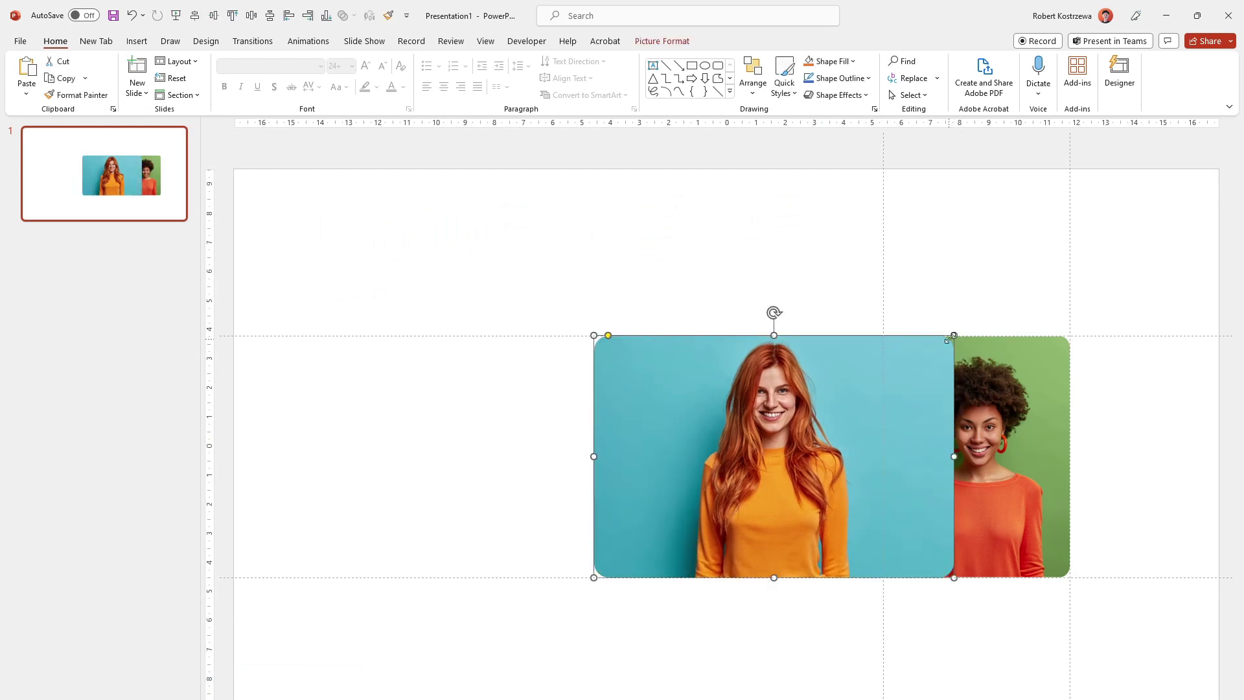
pyautogui.moveTo(953, 335); pyautogui.dragTo(867, 395)
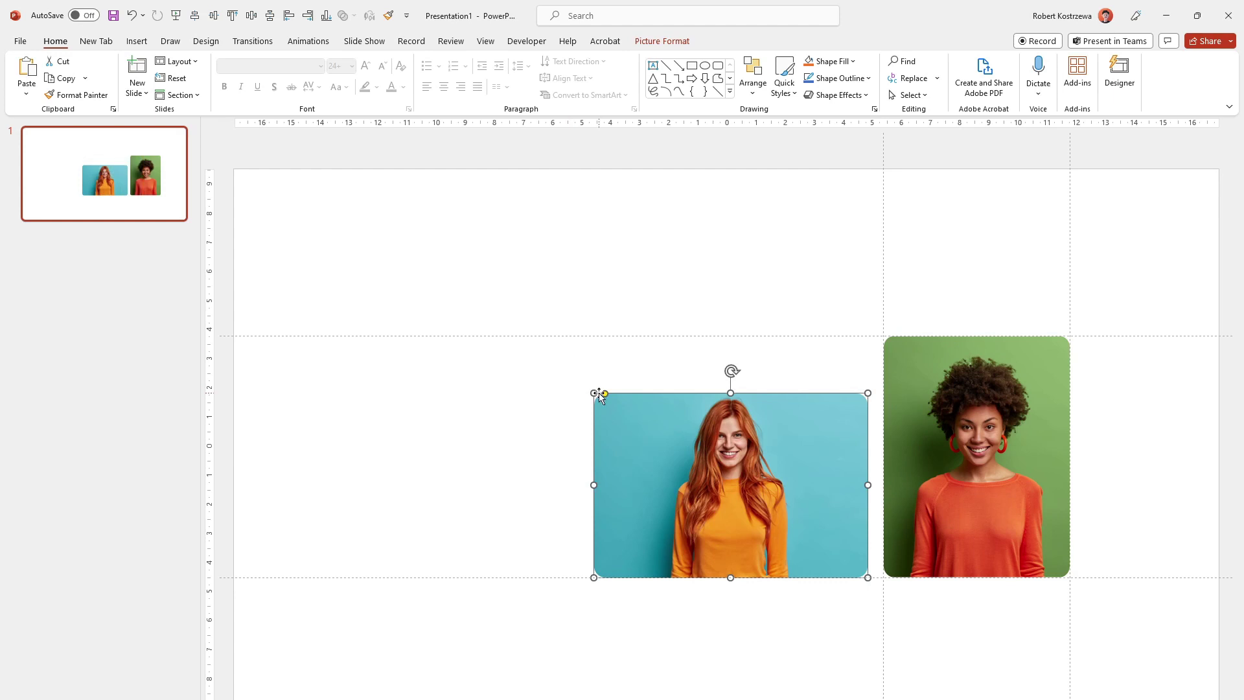
pyautogui.moveTo(597, 393); pyautogui.dragTo(764, 512)
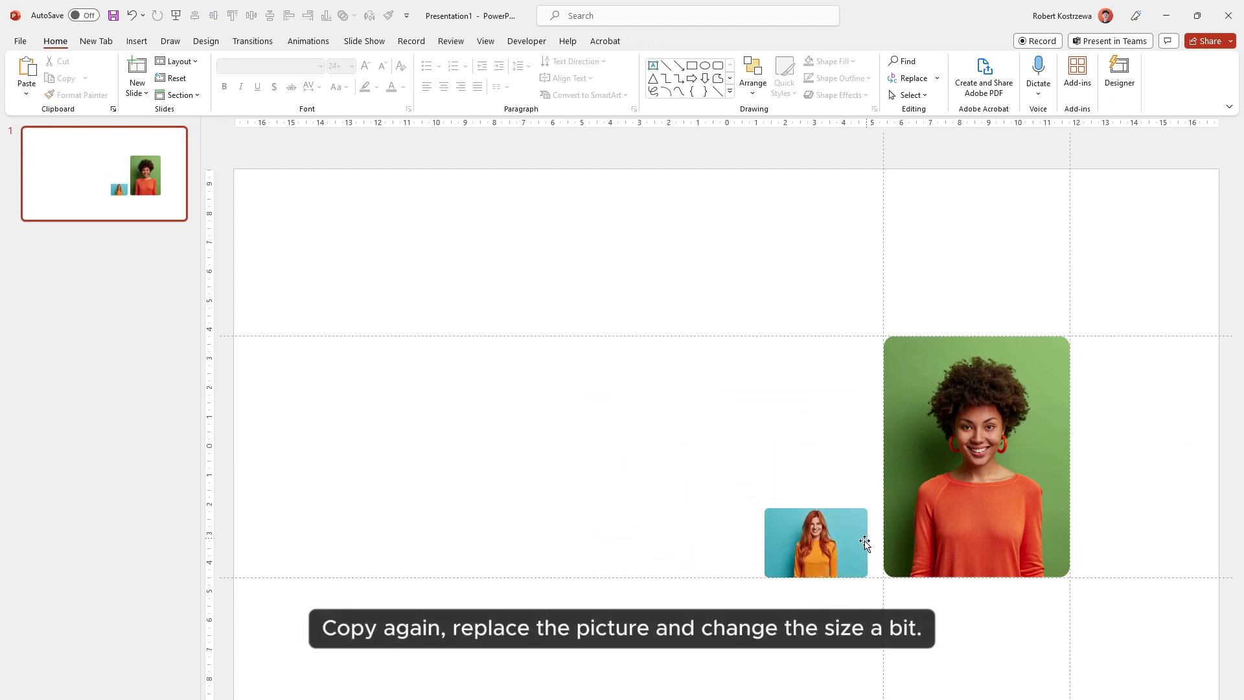
# Duplicate the small blue photo above itself, enlarge the copy, and replace its picture with 3.jpg.
pyautogui.moveTo(865, 543); pyautogui.dragTo(864, 464)
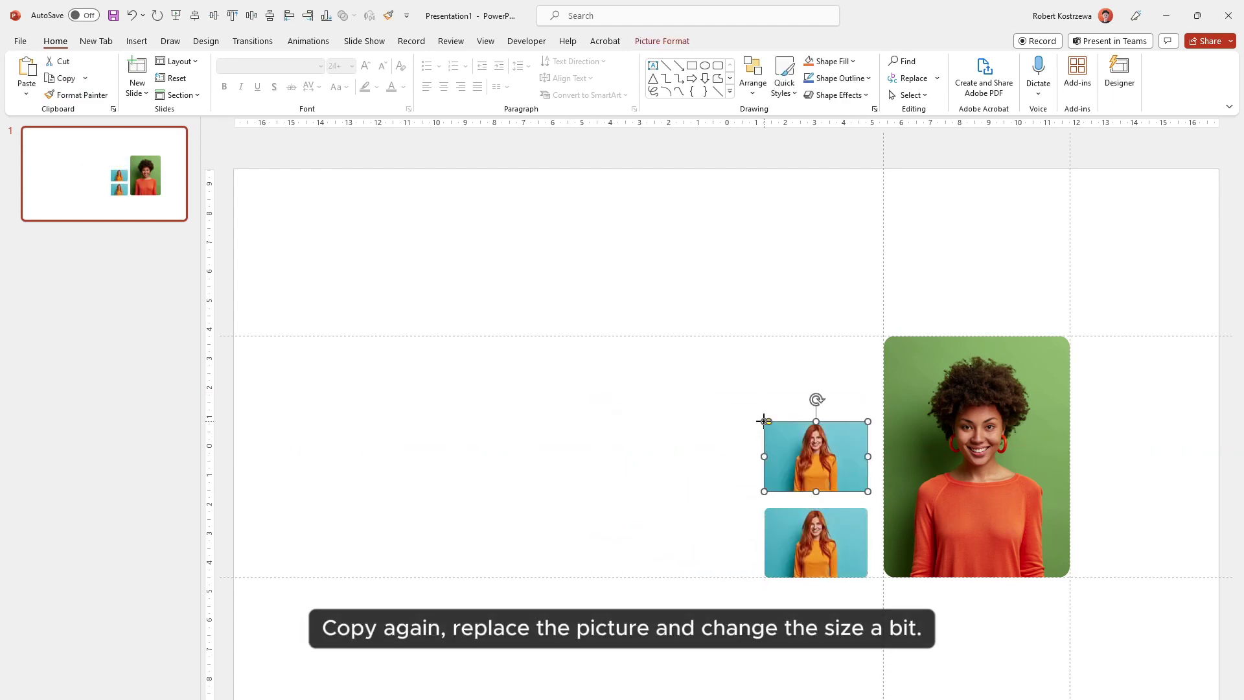
pyautogui.moveTo(765, 412); pyautogui.dragTo(719, 392)
pyautogui.rightClick(835, 449)
pyautogui.click(1037, 564)
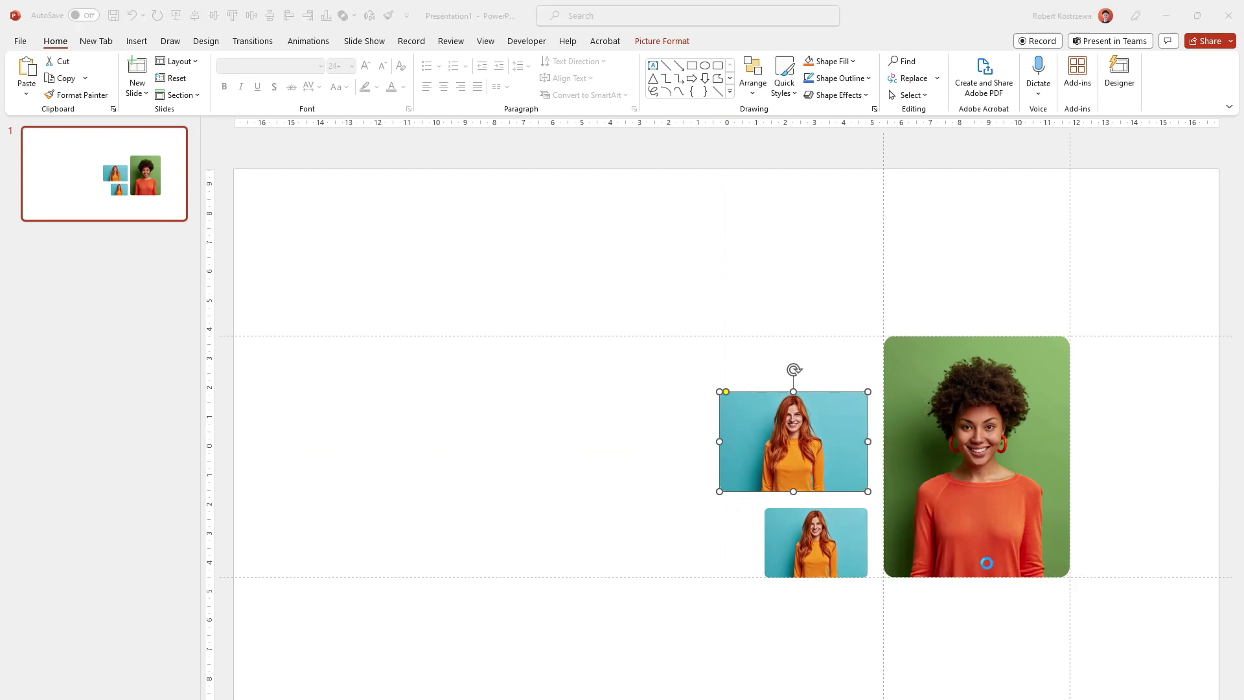
pyautogui.doubleClick(500, 218)
# Duplicate the yellow photo above itself, shrink the copy to fit under the top guide, and even out the spacing.
pyautogui.click(711, 409)
pyautogui.moveTo(845, 447); pyautogui.dragTo(841, 340)
pyautogui.moveTo(719, 383); pyautogui.dragTo(774, 352)
pyautogui.moveTo(842, 314); pyautogui.dragTo(842, 366)
pyautogui.moveTo(769, 401); pyautogui.dragTo(791, 386)
pyautogui.moveTo(826, 428); pyautogui.dragTo(827, 433)
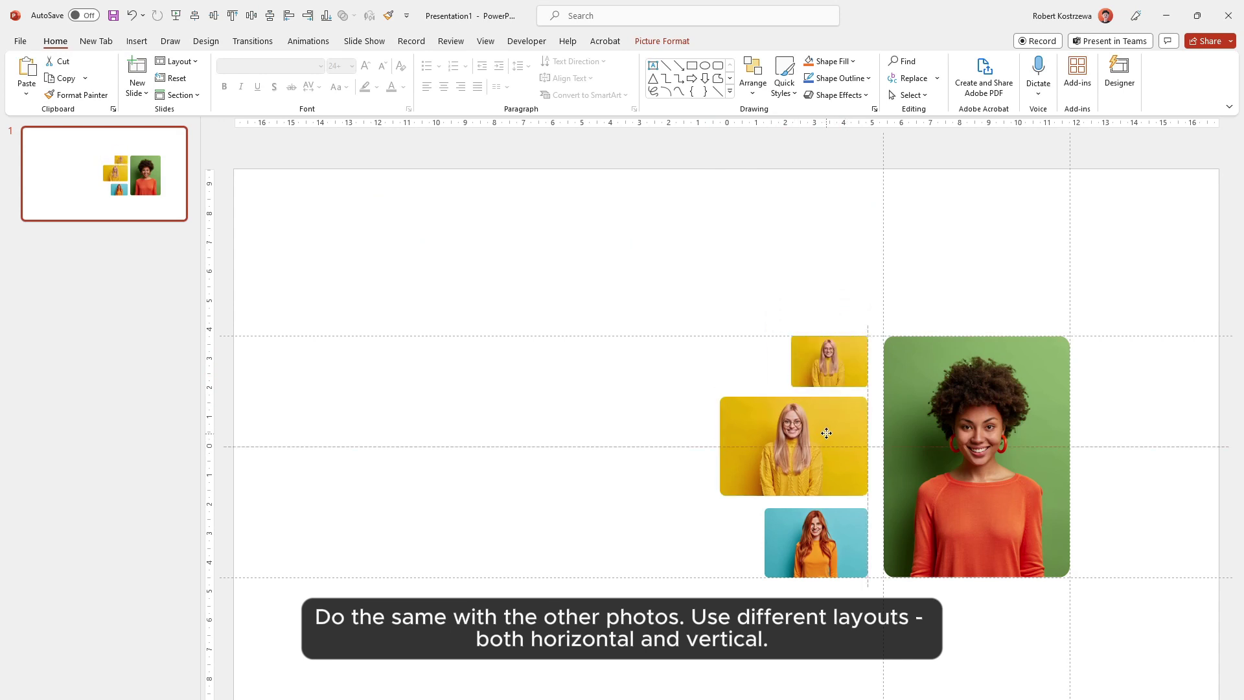
# Replace the small upper yellow photo's picture with 4.jpg.
pyautogui.rightClick(855, 367)
pyautogui.moveTo(920, 480)
pyautogui.click(1063, 480)
pyautogui.doubleClick(587, 239)
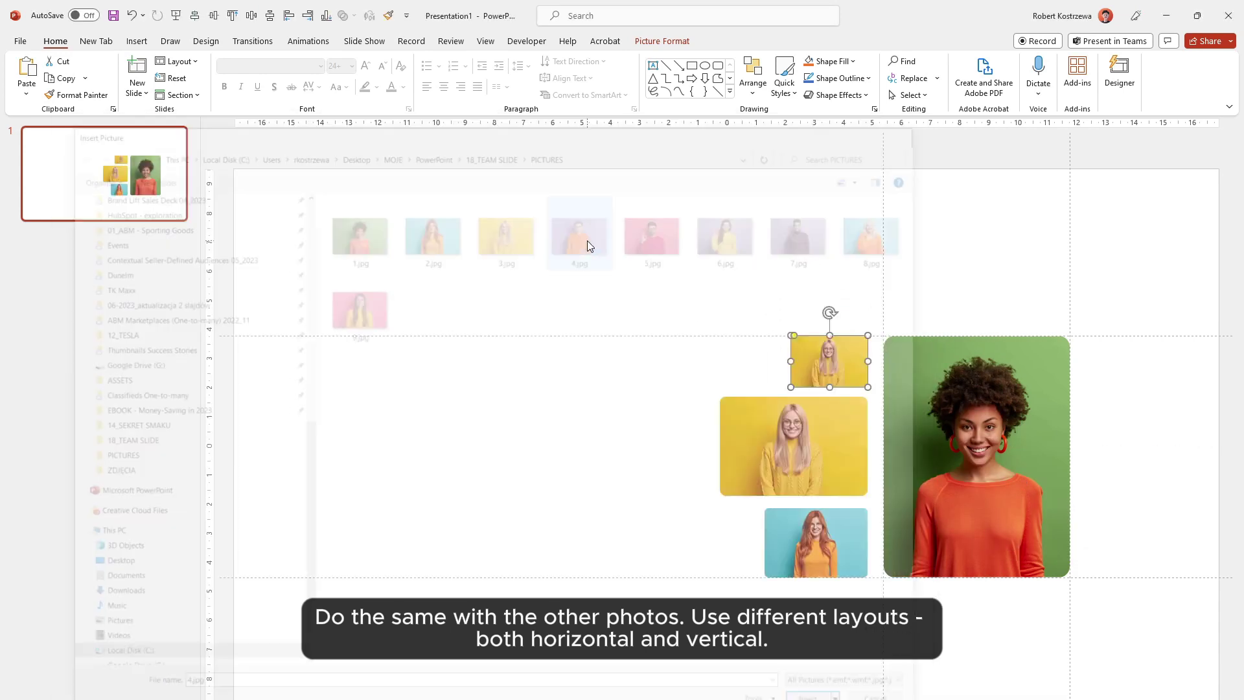
# Place another photo copy above the large portrait's top-left corner and replace its picture with 5.jpg.
pyautogui.moveTo(829, 361); pyautogui.dragTo(831, 254)
pyautogui.rightClick(888, 283)
pyautogui.moveTo(953, 396)
pyautogui.click(1096, 395)
pyautogui.doubleClick(686, 239)
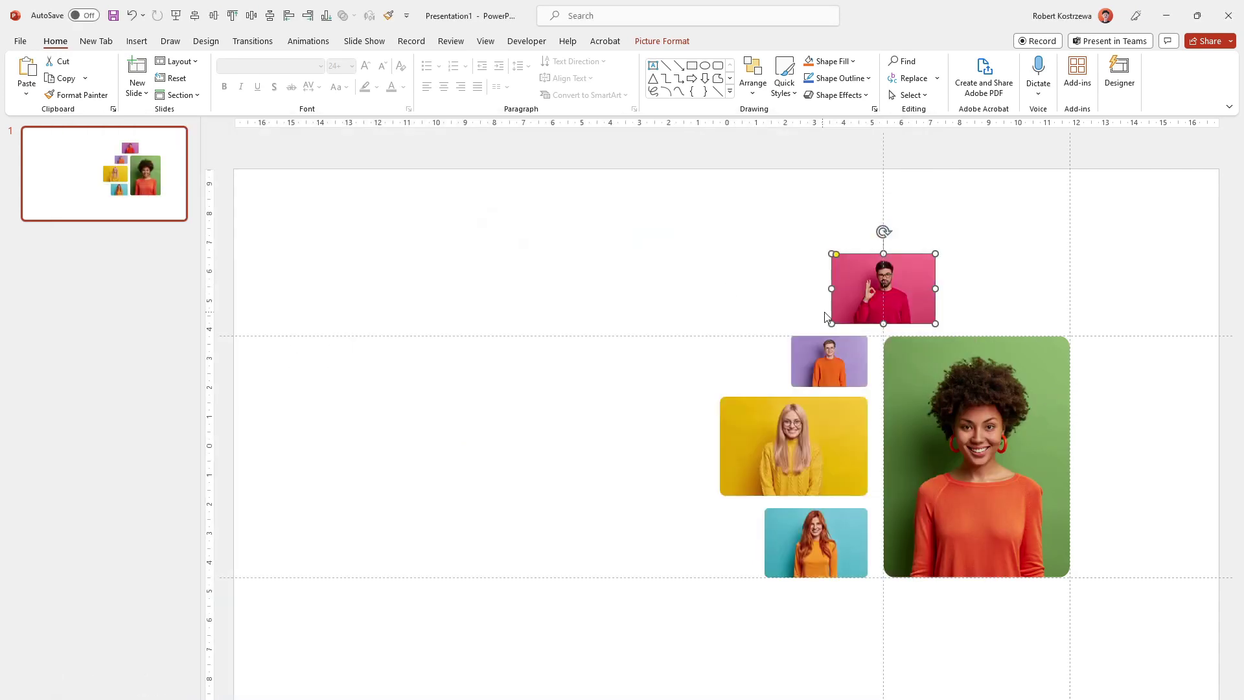
# Add photo copies above and to the right of the large portrait, and replace the upper one's picture with 6.jpg.
pyautogui.moveTo(883, 289); pyautogui.dragTo(1084, 417)
pyautogui.rightClick(980, 296)
pyautogui.moveTo(1060, 409)
pyautogui.click(1187, 408)
pyautogui.doubleClick(735, 235)
# Replace the picture of the photo right of the large portrait with 7.jpg and resize it as an upright photo.
pyautogui.rightClick(1112, 368)
pyautogui.moveTo(1036, 478)
pyautogui.click(920, 478)
pyautogui.doubleClick(807, 227)
pyautogui.moveTo(1148, 336); pyautogui.dragTo(1161, 319)
# Place a smaller upright copy below the purple photo and replace its picture with 8.jpg.
pyautogui.moveTo(1116, 401); pyautogui.dragTo(1135, 474)
pyautogui.rightClick(1131, 471)
pyautogui.moveTo(1038, 265)
pyautogui.click(925, 269)
pyautogui.doubleClick(874, 236)
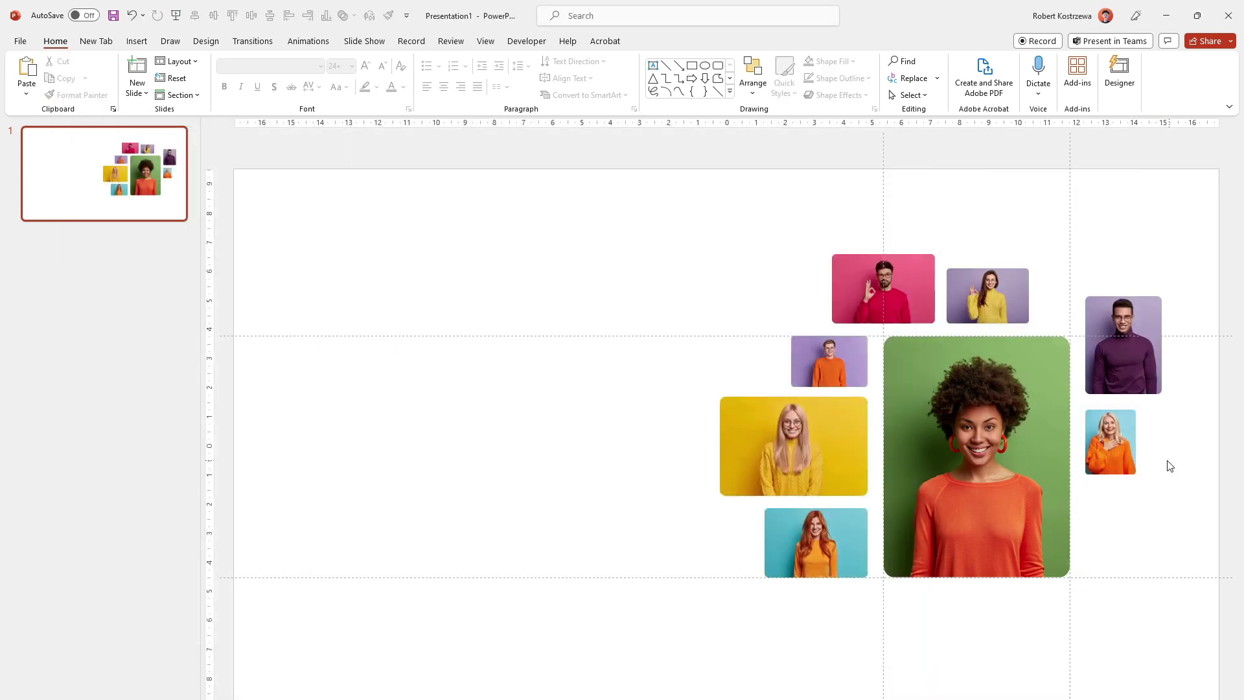
# Add a photo copy beside the large portrait's lower-right corner and replace its picture with 9.jpg.
pyautogui.moveTo(833, 561); pyautogui.dragTo(1154, 561)
pyautogui.rightClick(1152, 541)
pyautogui.moveTo(1060, 334)
pyautogui.click(939, 335)
pyautogui.doubleClick(354, 318)
# Crop the lower-right pink photo to an upright format and size it to sit on the bottom guide.
pyautogui.moveTo(1188, 508); pyautogui.dragTo(1151, 548)
pyautogui.rightClick(1153, 542)
pyautogui.click(1106, 570)
pyautogui.click(1168, 480)
pyautogui.moveTo(1131, 551); pyautogui.dragTo(1155, 486)
pyautogui.click(1167, 452)
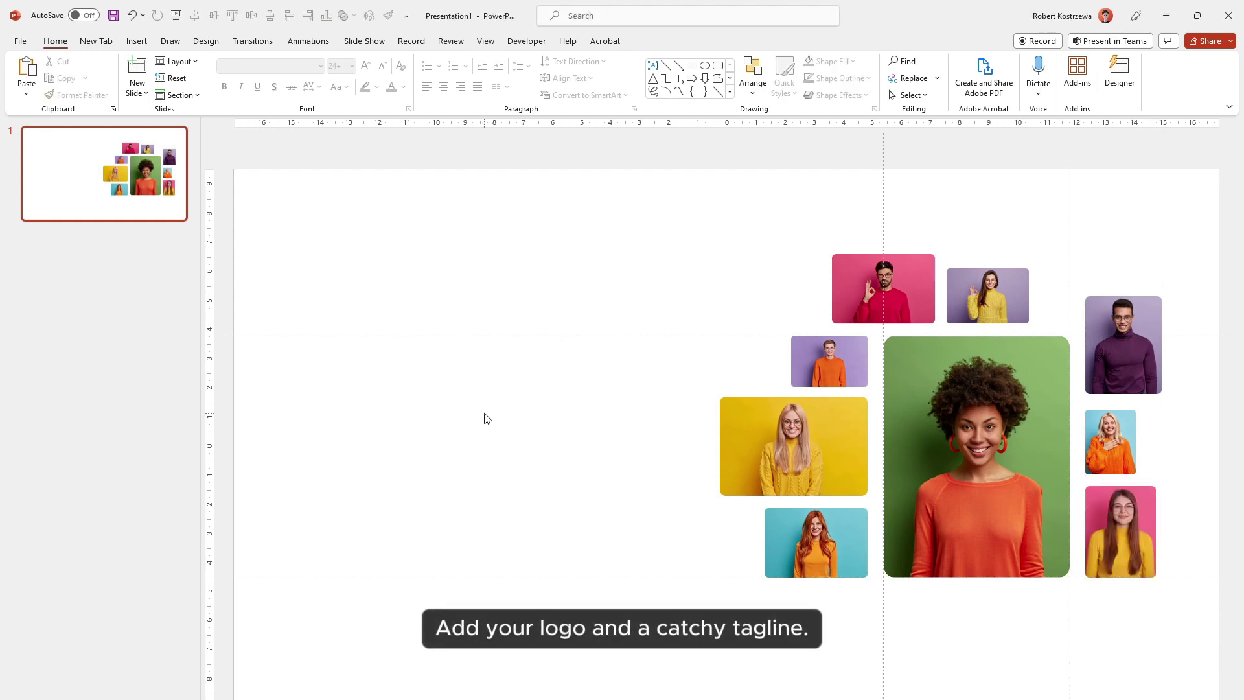
# Paste the logo at the slide's upper left and add a text box below it reading "SOME COOL AGENCY".
pyautogui.hotkey('ctrl', 'v')
pyautogui.click(136, 40)
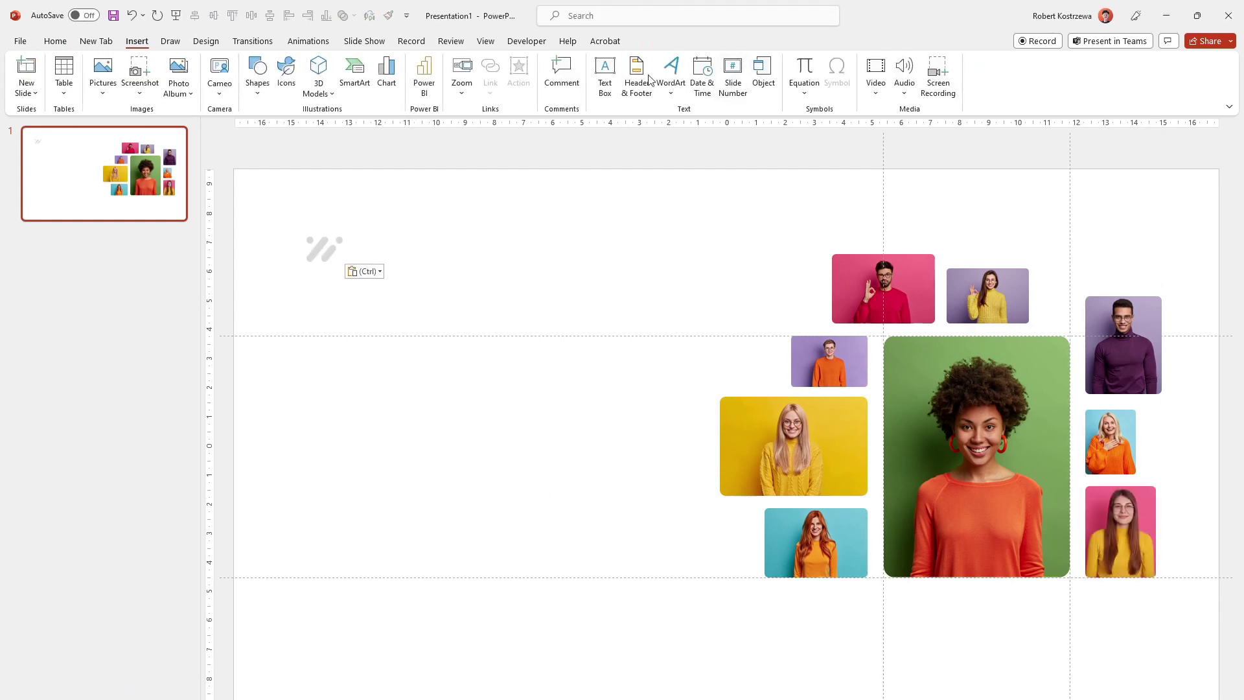
pyautogui.moveTo(560, 345); pyautogui.dragTo(560, 347)
pyautogui.write('so')
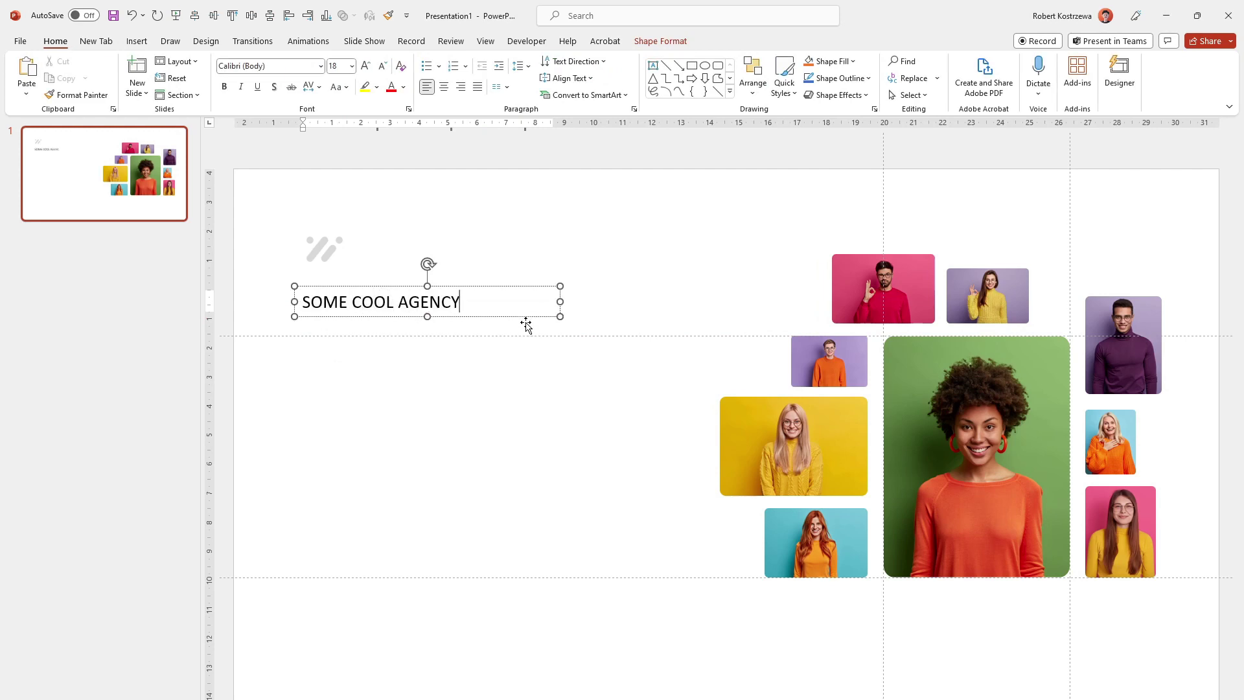
# Format the tagline in Montserrat ExtraBold, size 8, with loose character spacing.
pyautogui.click(320, 65)
pyautogui.scroll(-15, 305, 324)
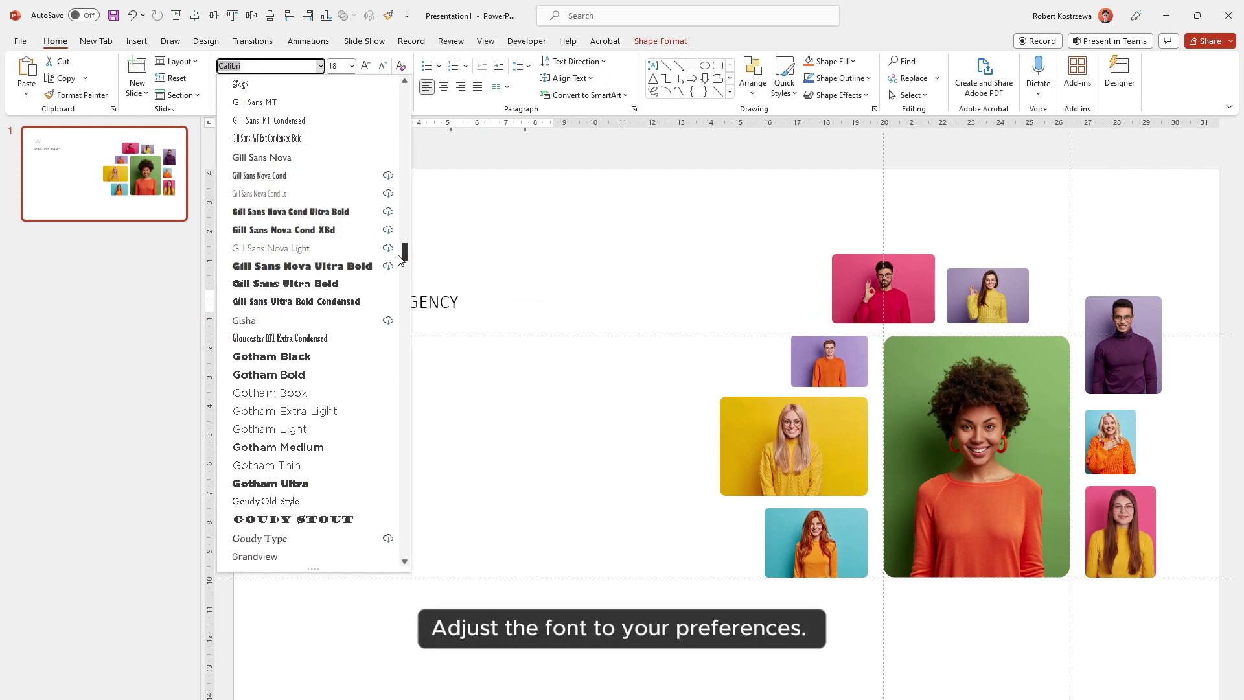
pyautogui.scroll(-10, 422, 356)
pyautogui.click(321, 392)
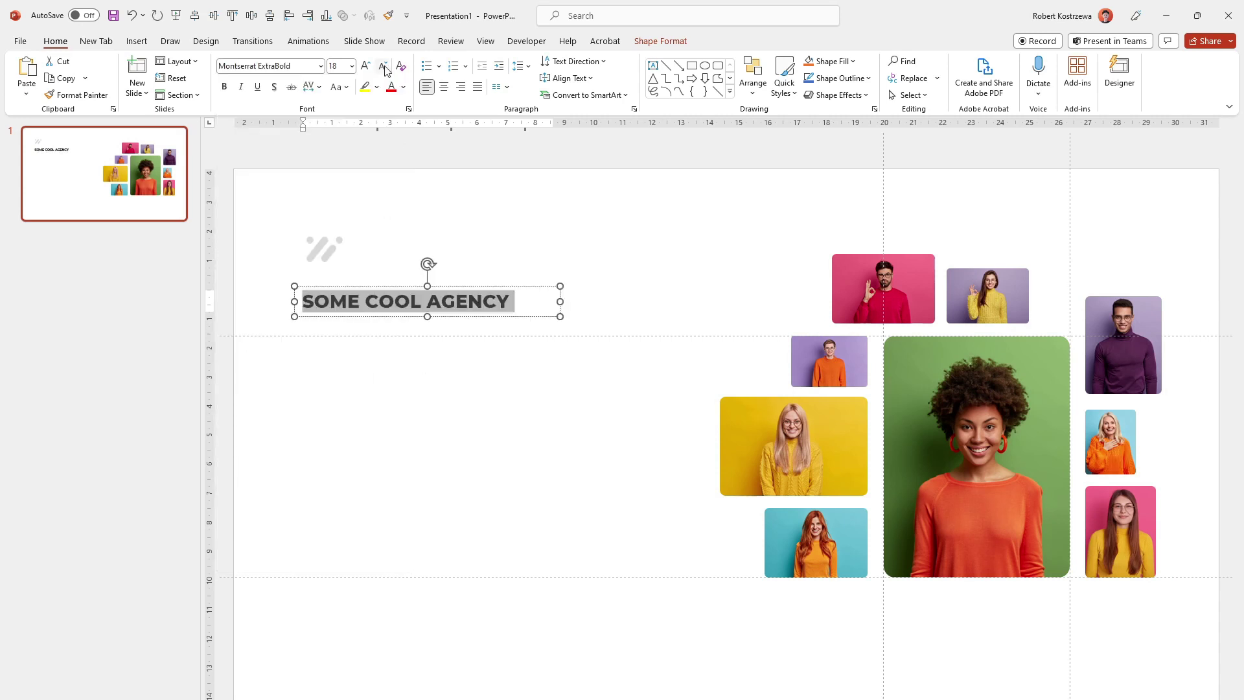
pyautogui.click(382, 66)
pyautogui.click(319, 87)
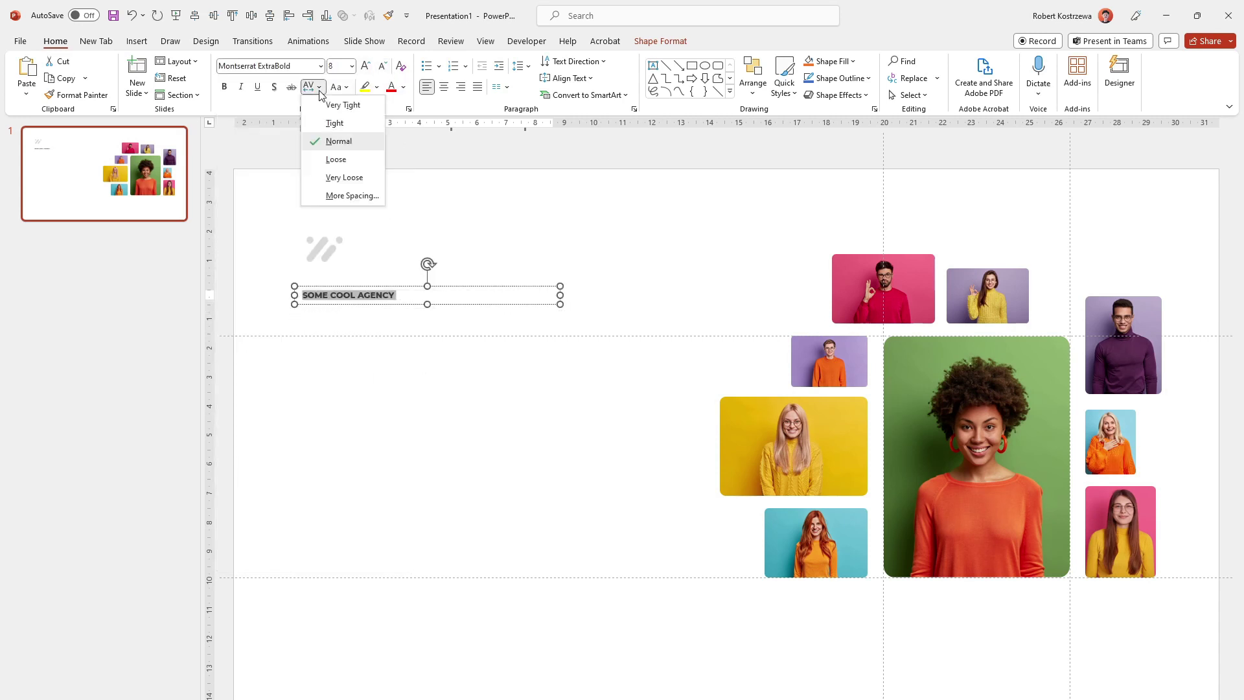
pyautogui.click(347, 164)
# Set all four text margins of the tagline's text box to 0 cm.
pyautogui.rightClick(497, 287)
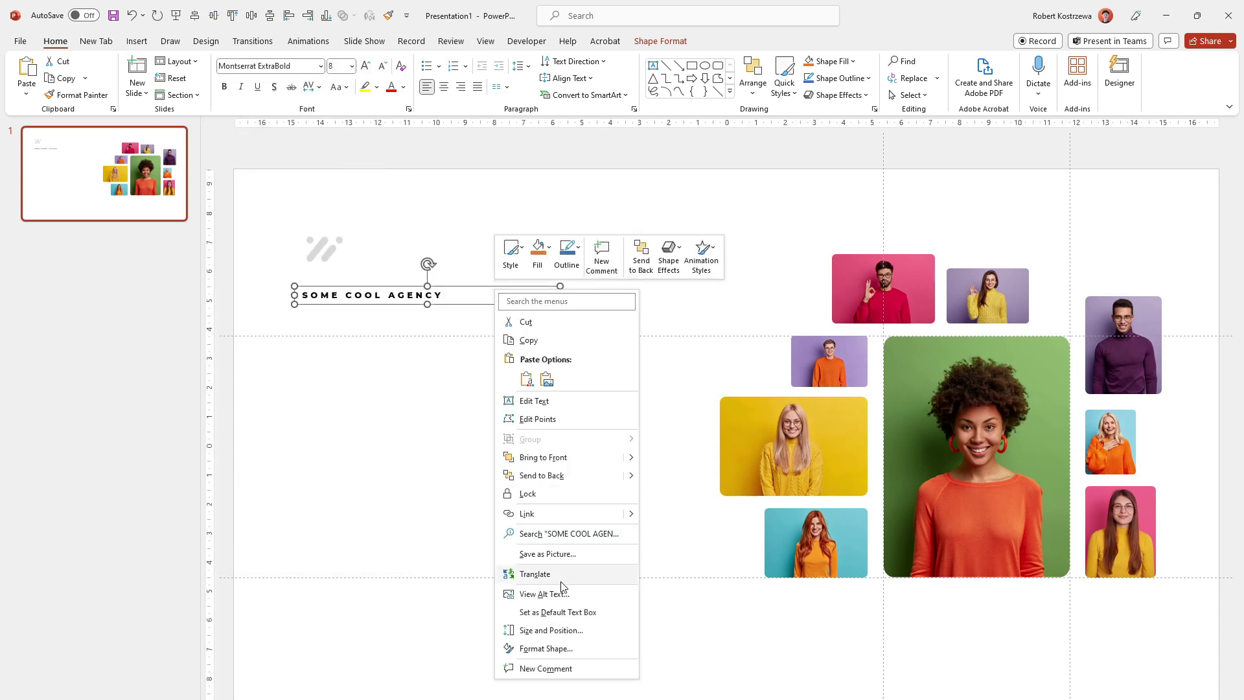
pyautogui.click(552, 651)
pyautogui.click(1134, 178)
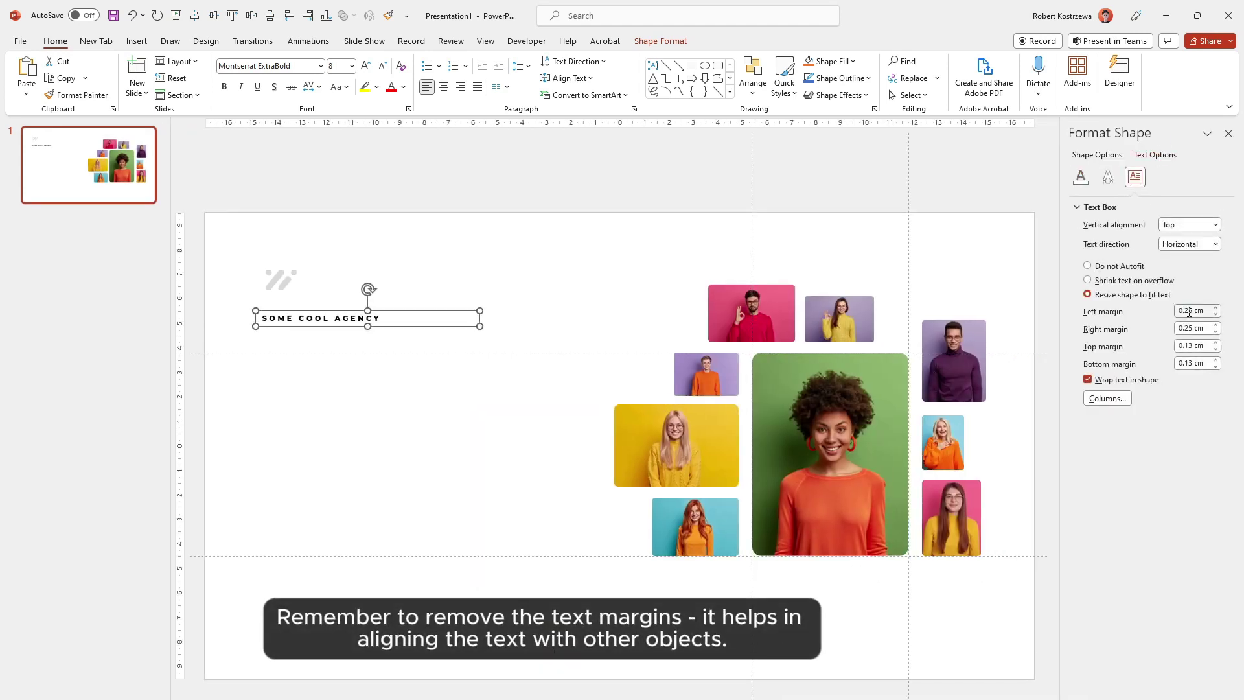
pyautogui.click(380, 263)
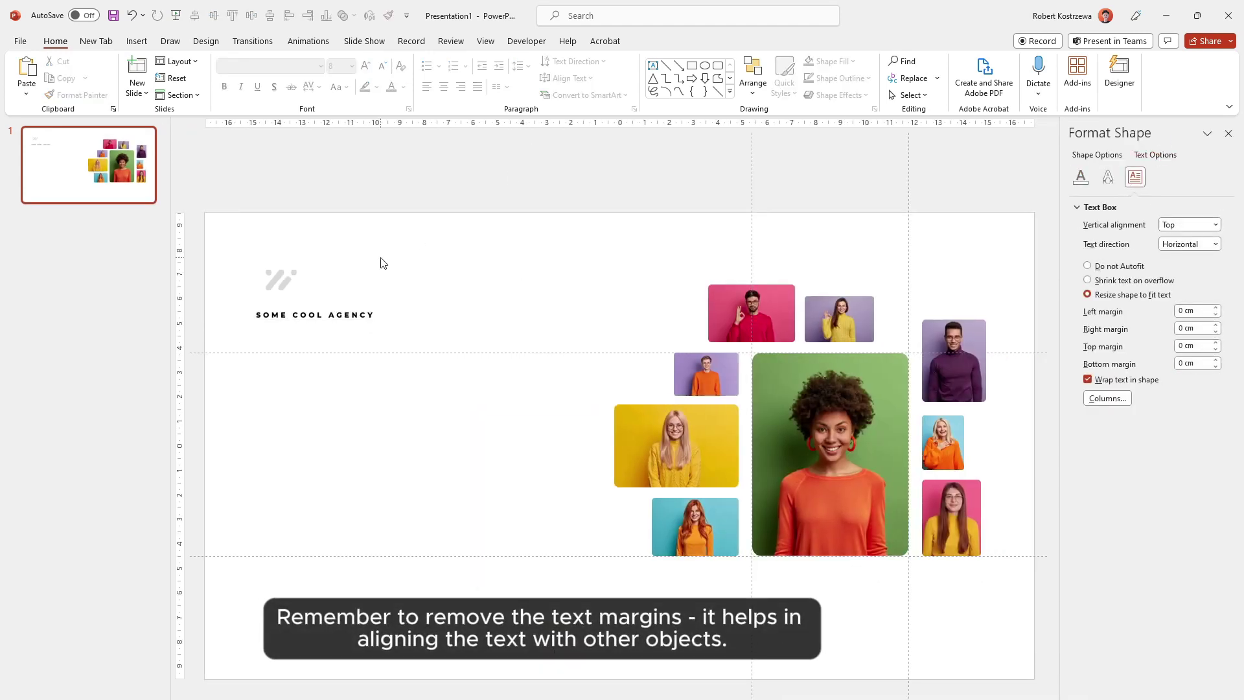
# Align the left edges of the logo and the tagline and shift both slightly to the right.
pyautogui.moveTo(235, 255); pyautogui.dragTo(486, 372)
pyautogui.click(290, 22)
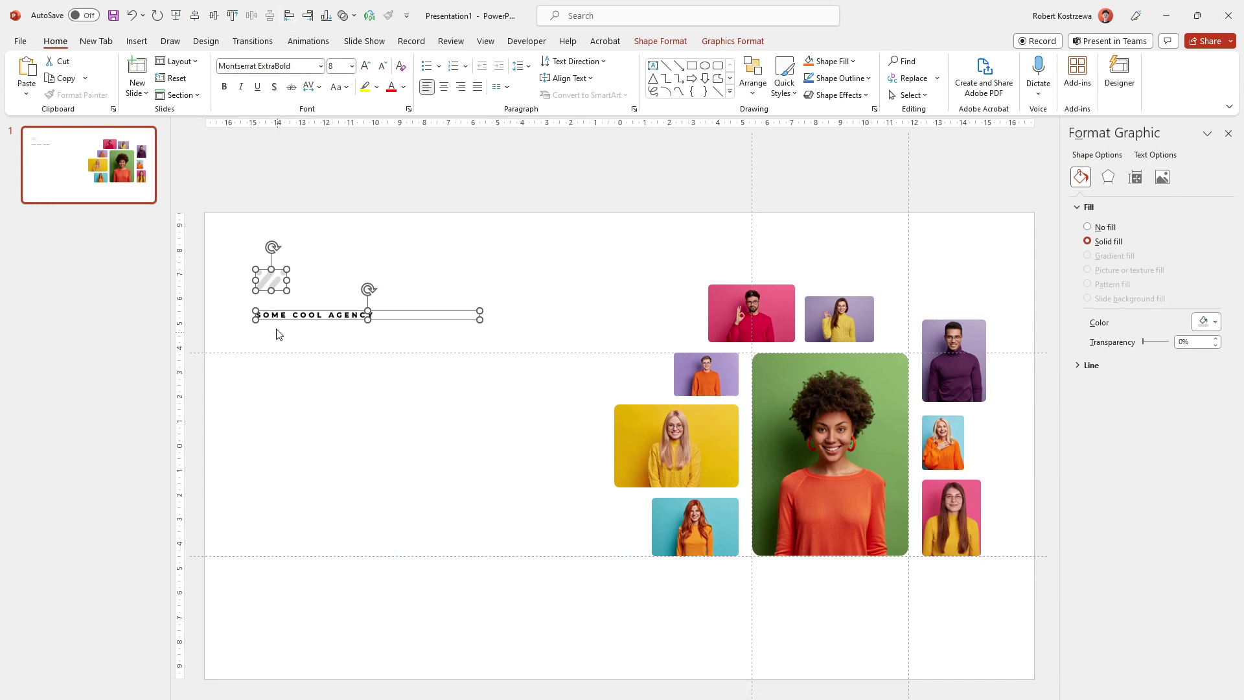
pyautogui.click(389, 242)
# Duplicate the tagline below itself and replace the copy's text with the team member's first and last name on two lines.
pyautogui.click(355, 315)
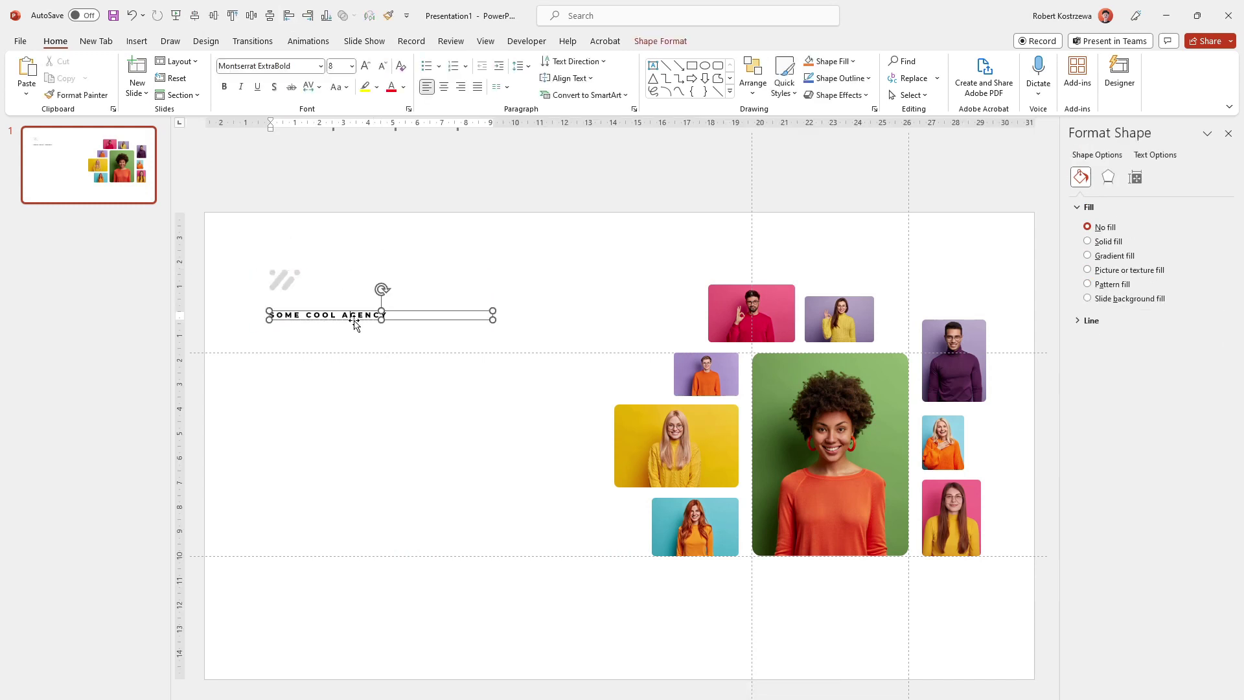
pyautogui.keyDown('ctrl'); pyautogui.moveTo(355, 316); pyautogui.dragTo(356, 356); pyautogui.keyUp('ctrl')
pyautogui.tripleClick(355, 355)
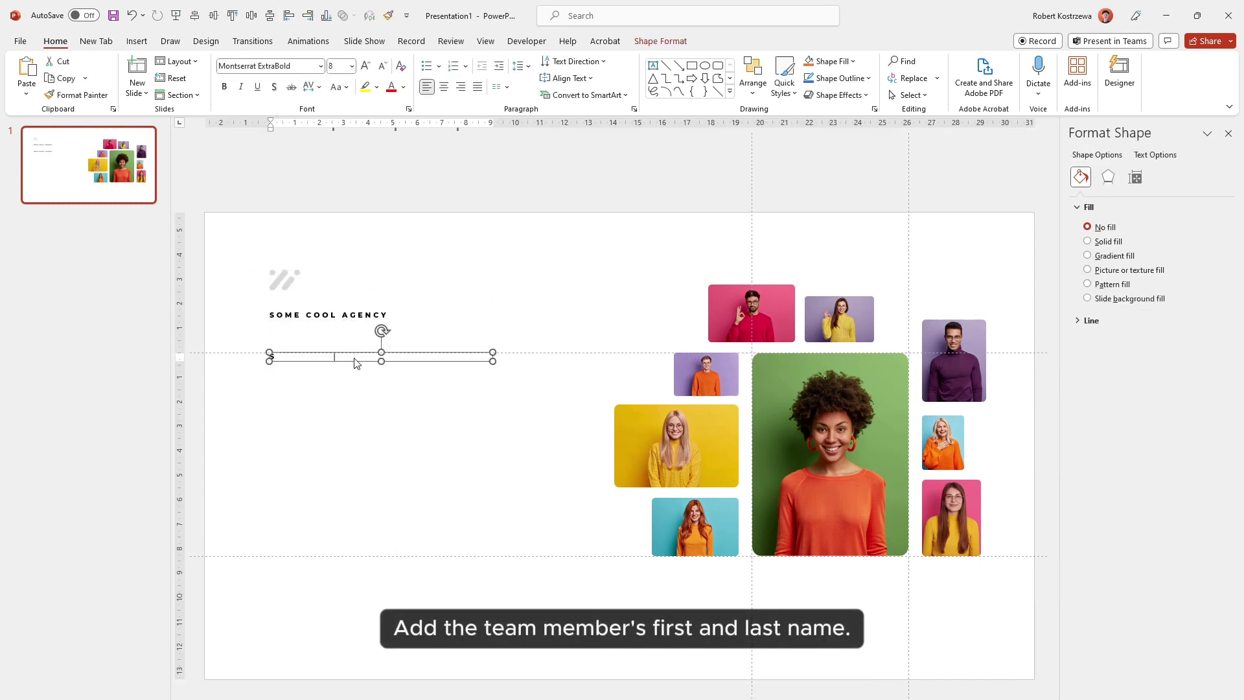
pyautogui.write('Sophia')
pyautogui.press('Return')
pyautogui.write('White')
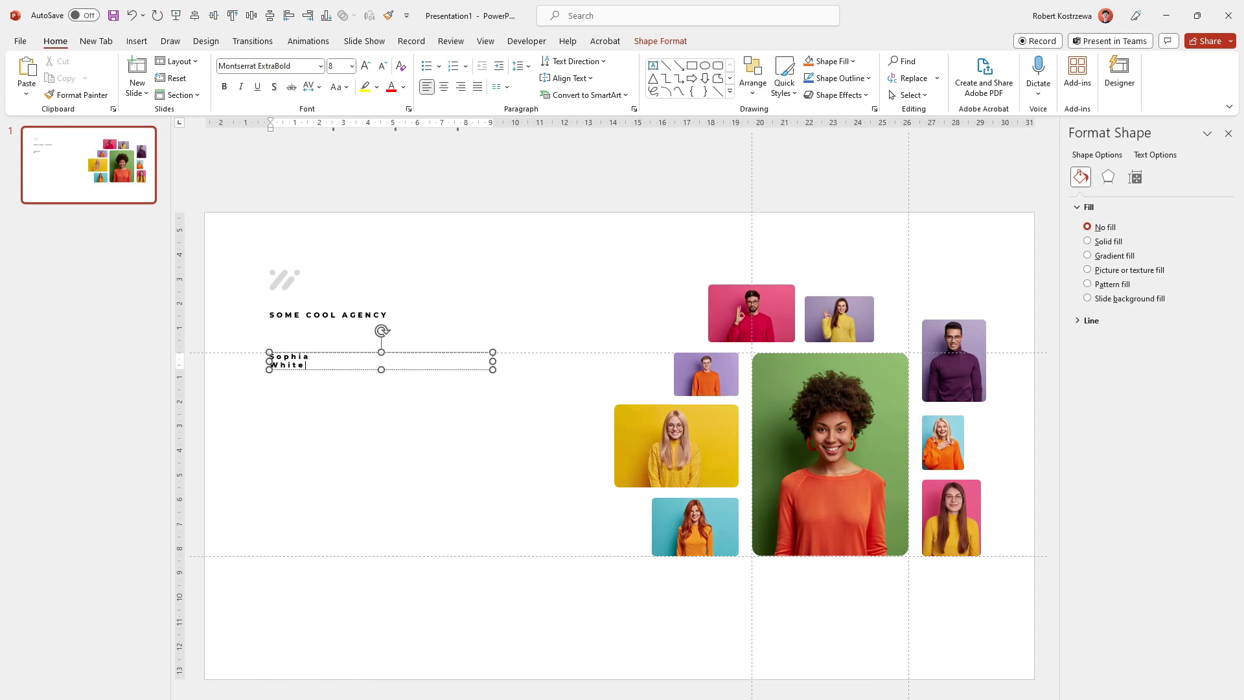
# Set the name text to size 54 with normal character spacing.
pyautogui.click(347, 66)
pyautogui.write('54')
pyautogui.press('Return')
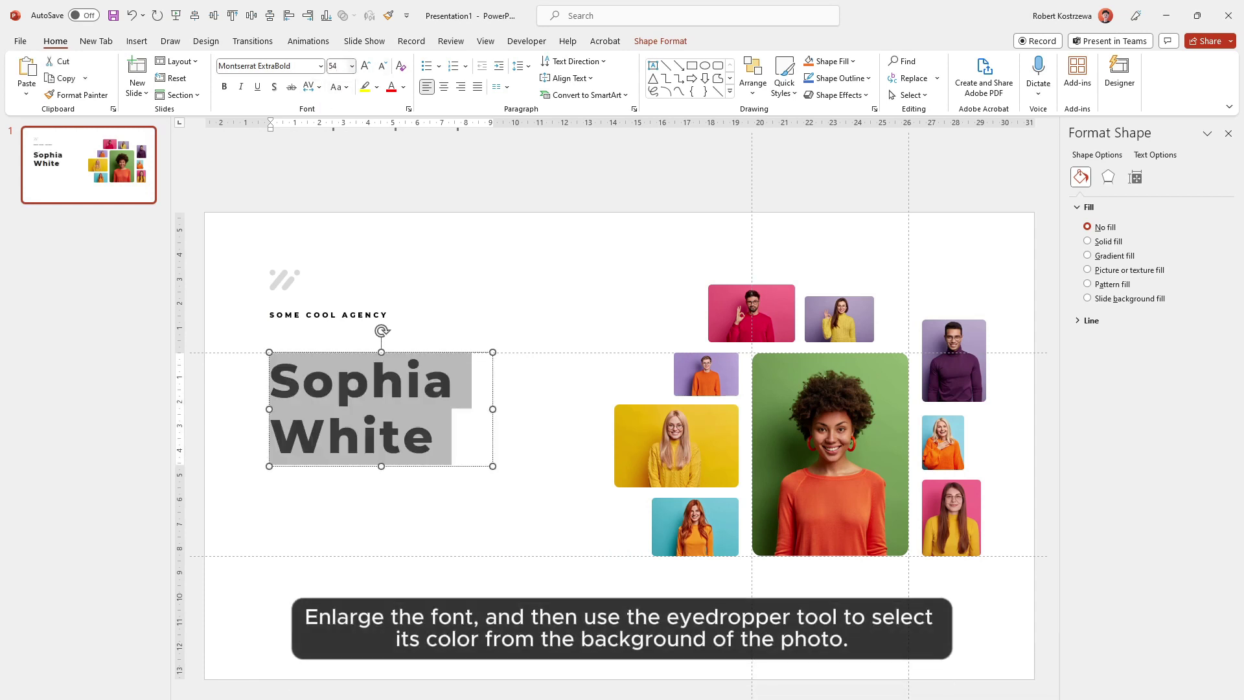
pyautogui.click(315, 88)
pyautogui.click(338, 141)
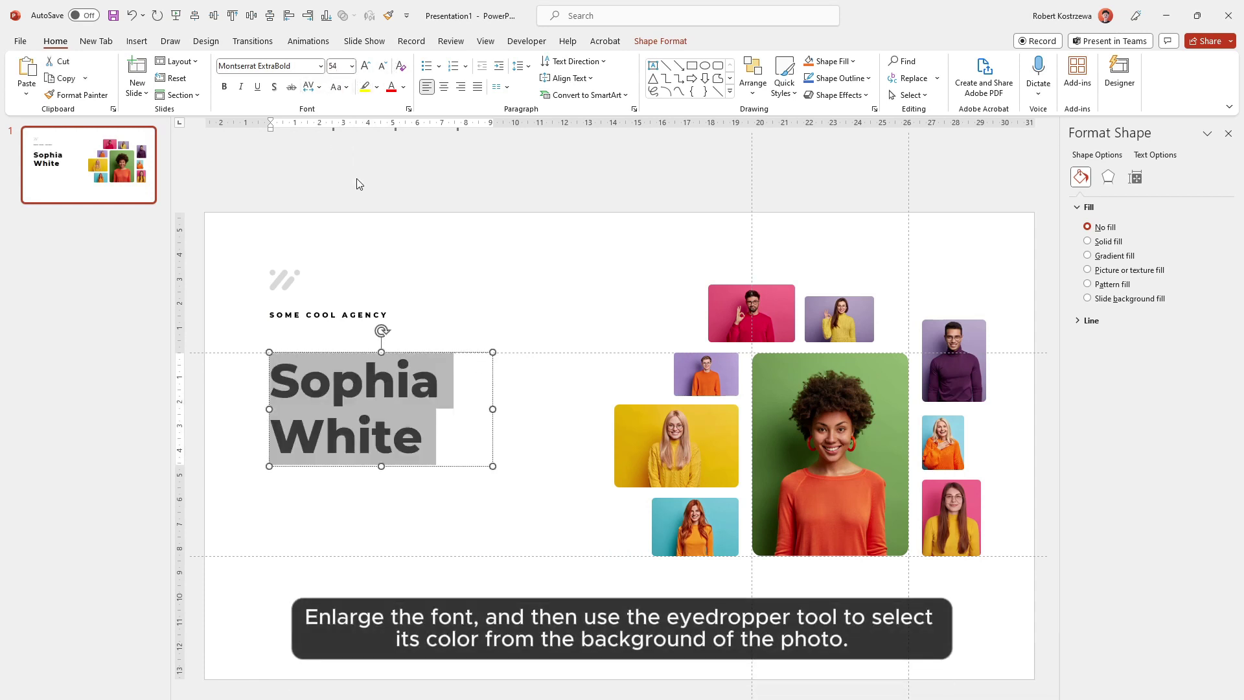
# Shift the name text box slightly upward, closer to the tagline.
pyautogui.click(448, 302)
pyautogui.click(456, 352)
pyautogui.moveTo(493, 434); pyautogui.dragTo(494, 399)
pyautogui.click(476, 393)
# Colour the name text with the eyedropper, sampling the green background of the large central photo.
pyautogui.hotkey('ctrl', 'a')
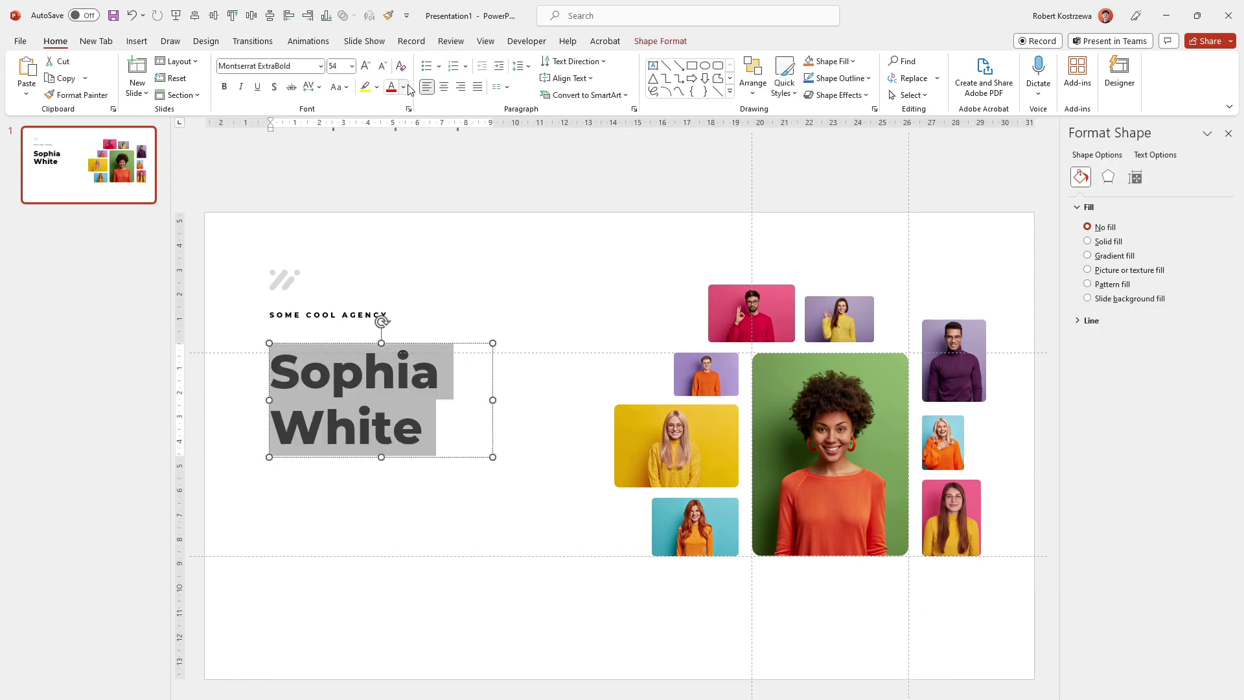
pyautogui.click(403, 87)
pyautogui.click(448, 250)
pyautogui.click(886, 377)
pyautogui.click(489, 314)
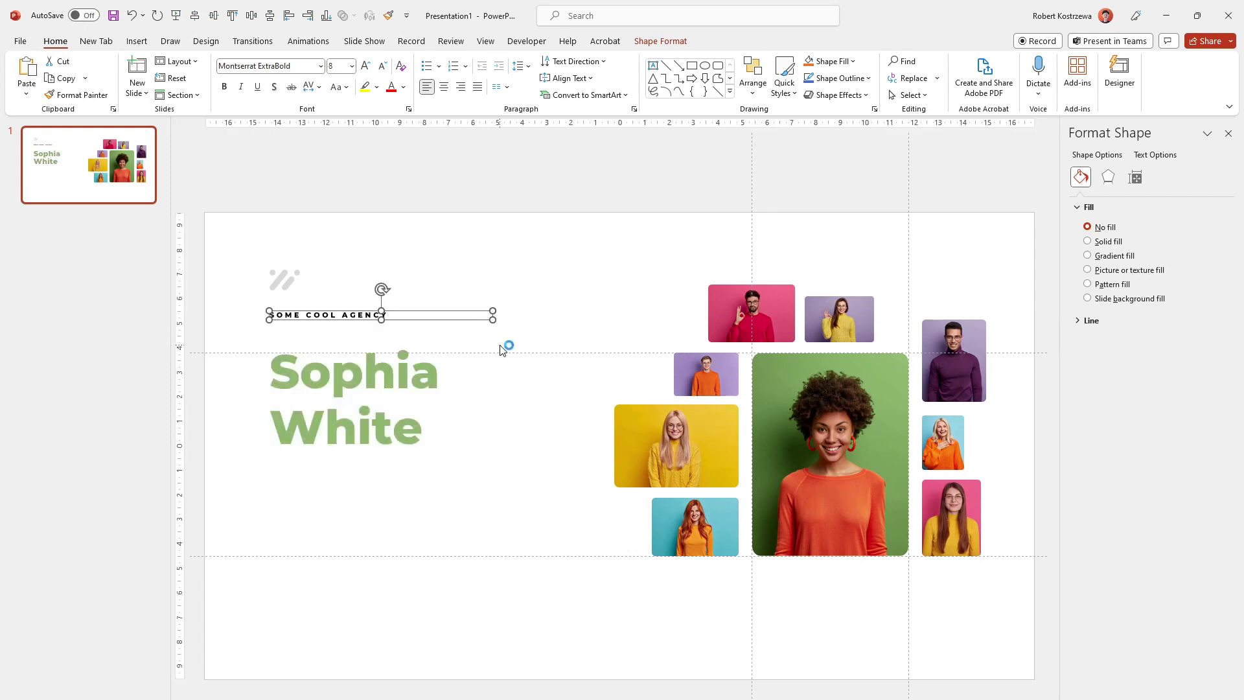
pyautogui.click(503, 347)
# Draw a horizontal line about 9.11 cm long below the name and format it in the same green, 4 pt wide.
pyautogui.click(137, 41)
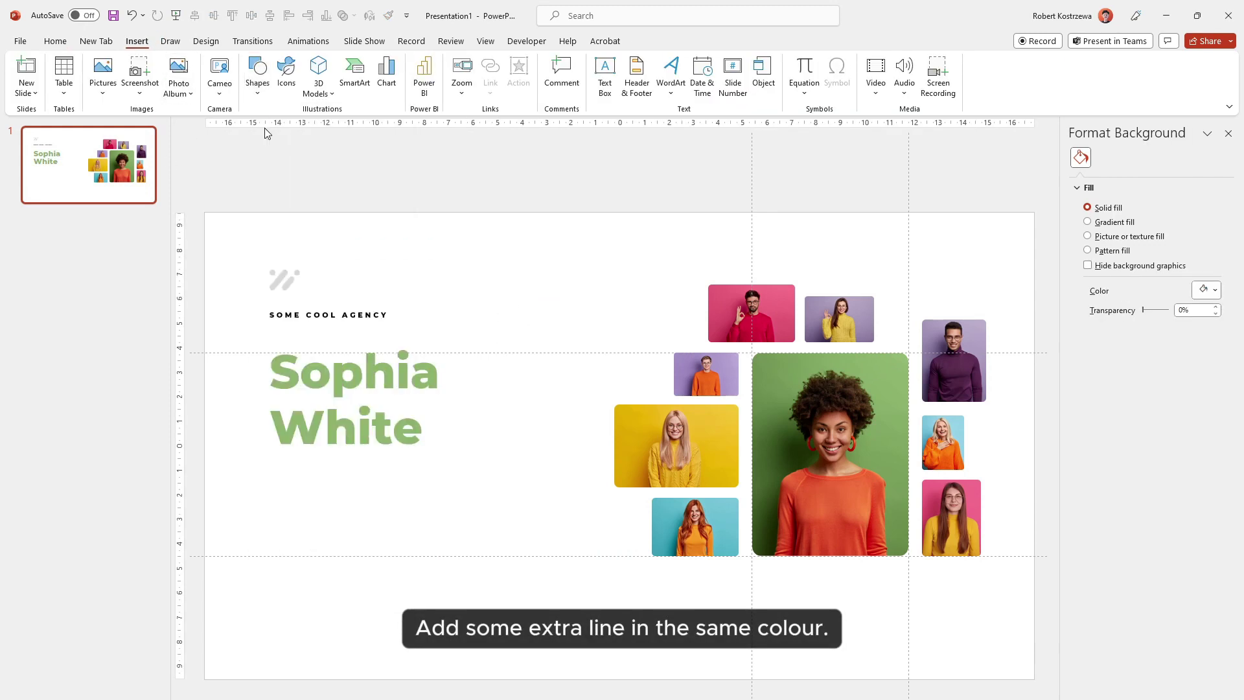
pyautogui.moveTo(268, 467)
pyautogui.mouseDown()
pyautogui.moveTo(511, 469)
pyautogui.moveTo(492, 470)
pyautogui.mouseUp()
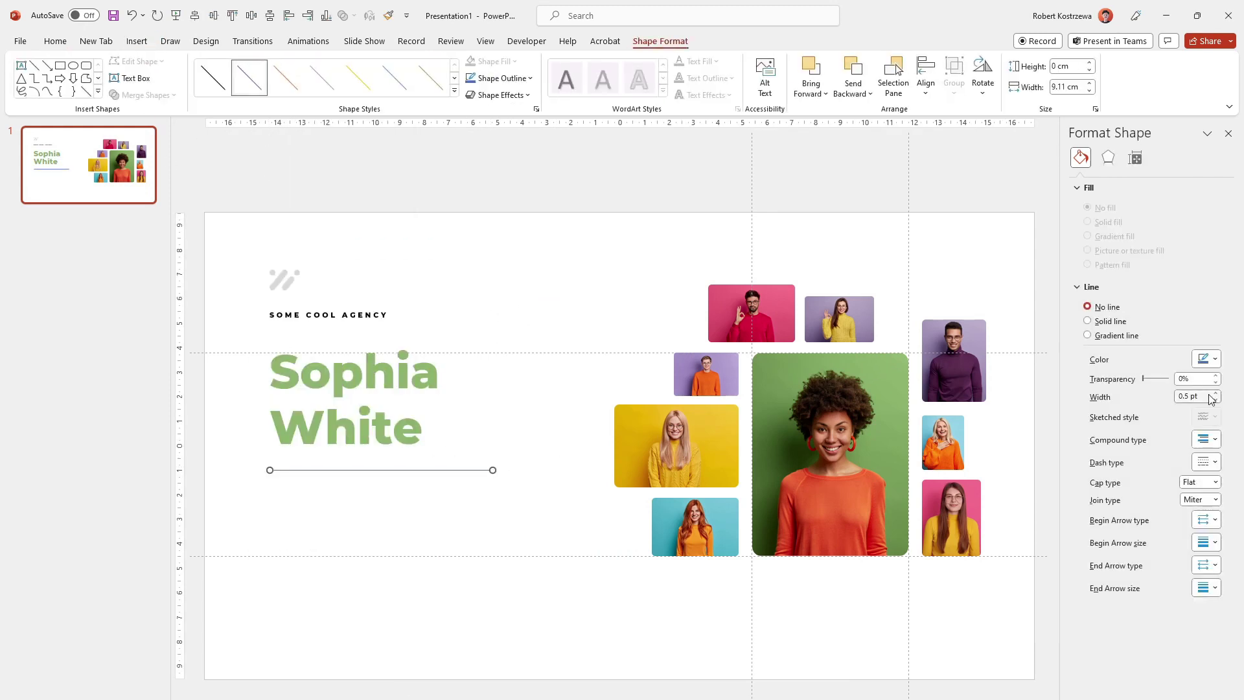
pyautogui.click(1206, 359)
pyautogui.click(1136, 518)
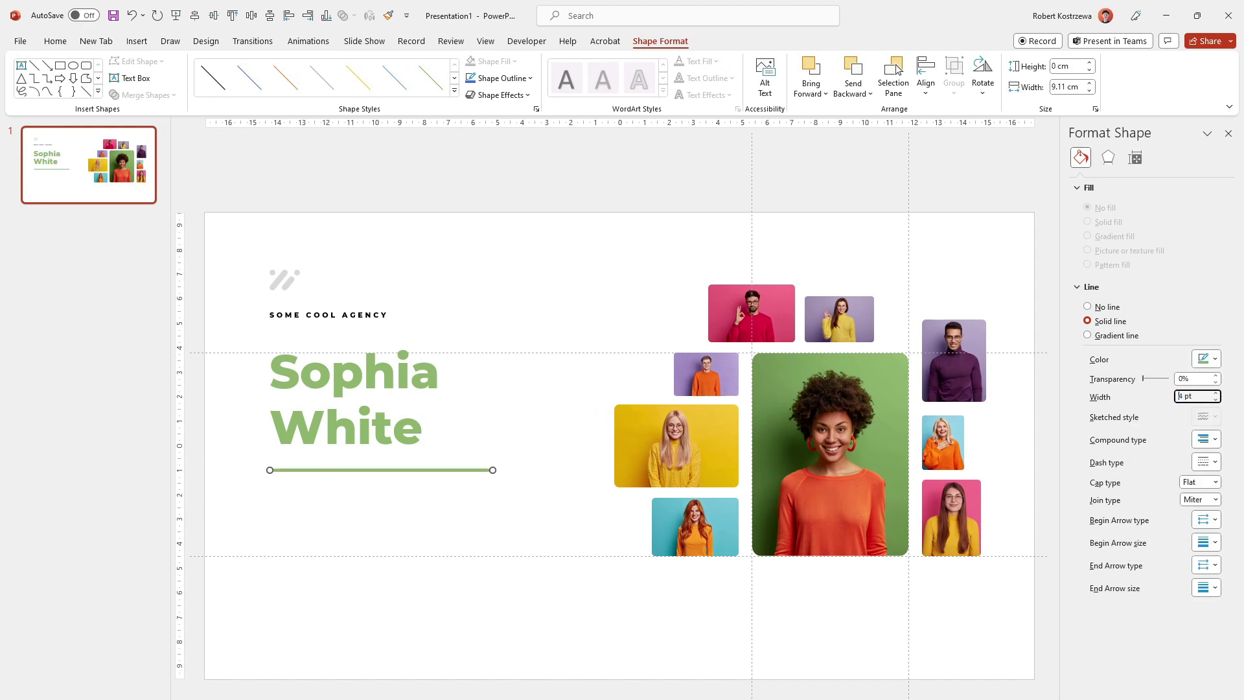
pyautogui.click(518, 388)
# Duplicate the tagline below the green line and replace it with "Brand strategist with a golden touch. Transforms startups into household names.".
pyautogui.click(327, 316)
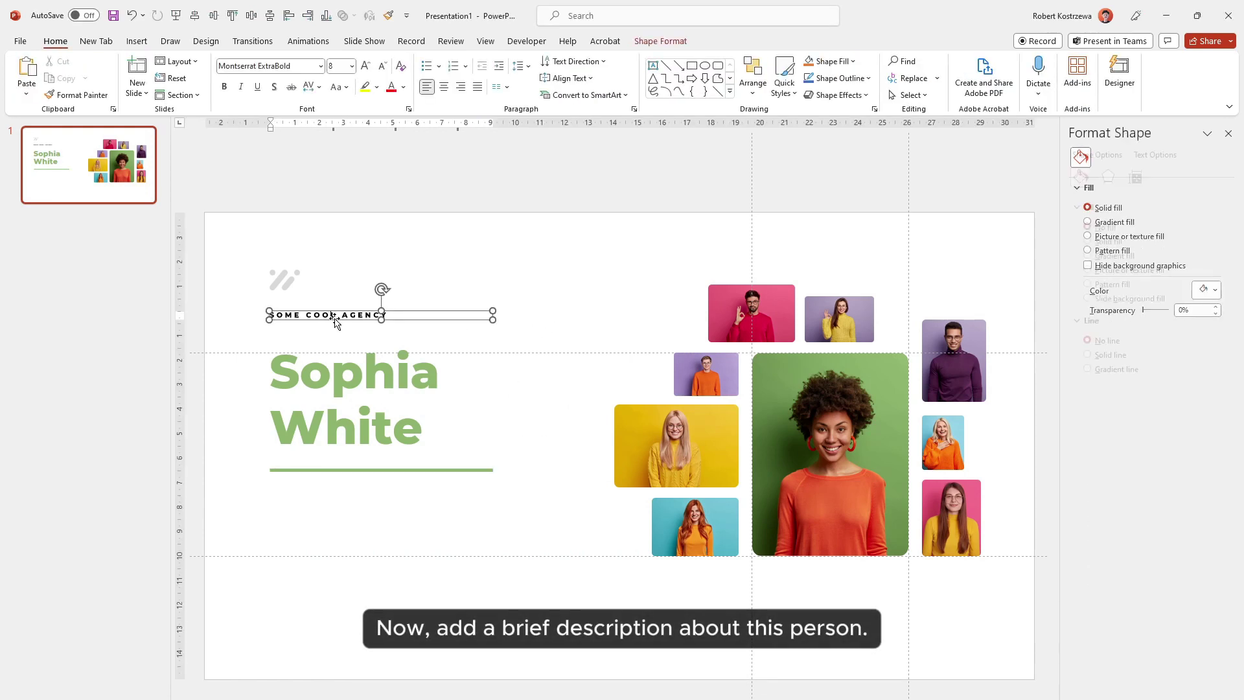
pyautogui.moveTo(327, 316); pyautogui.dragTo(345, 504)
pyautogui.tripleClick(348, 504)
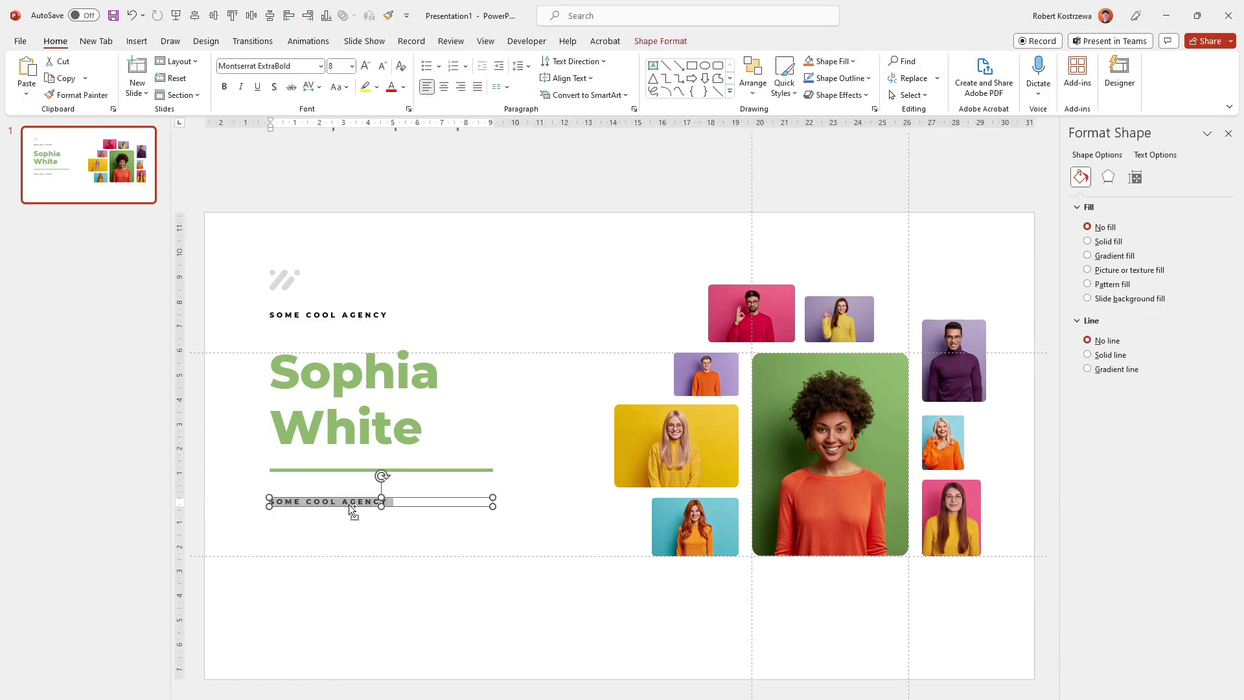
pyautogui.write('Brand strategist with a golden touch. Transforms startups into household names.')
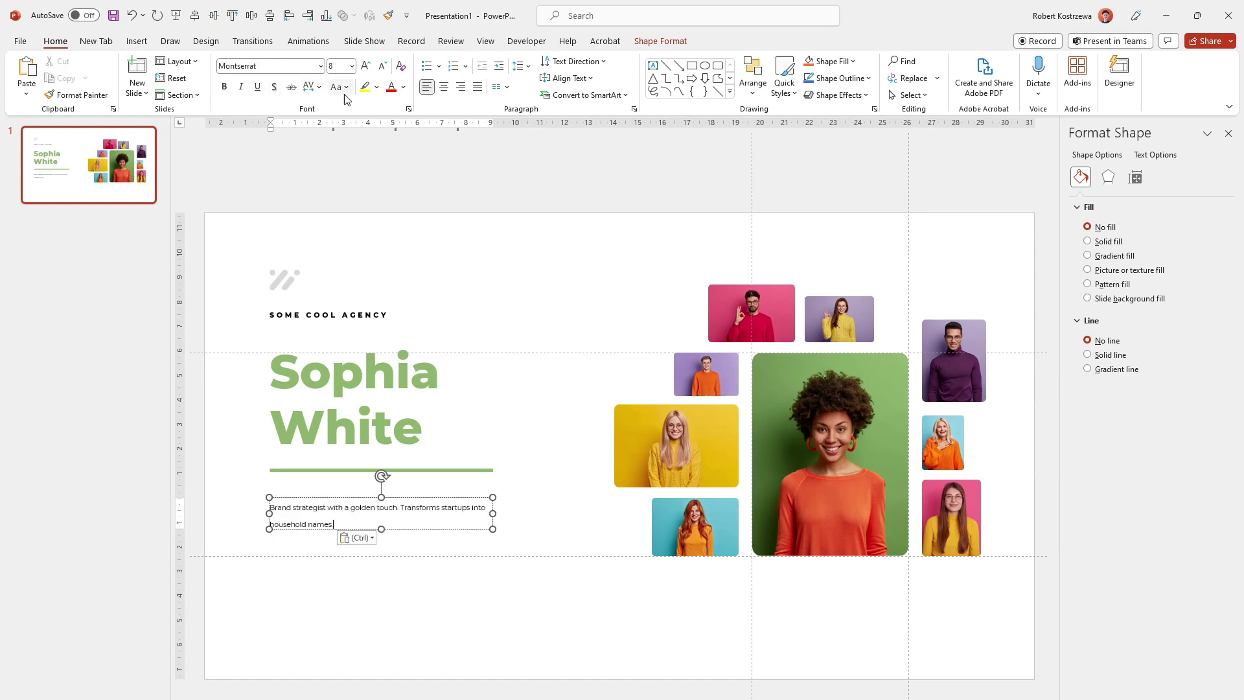
# Enlarge the description text to size 14 and adjust its position slightly under the green line.
pyautogui.hotkey('ctrl', 'a')
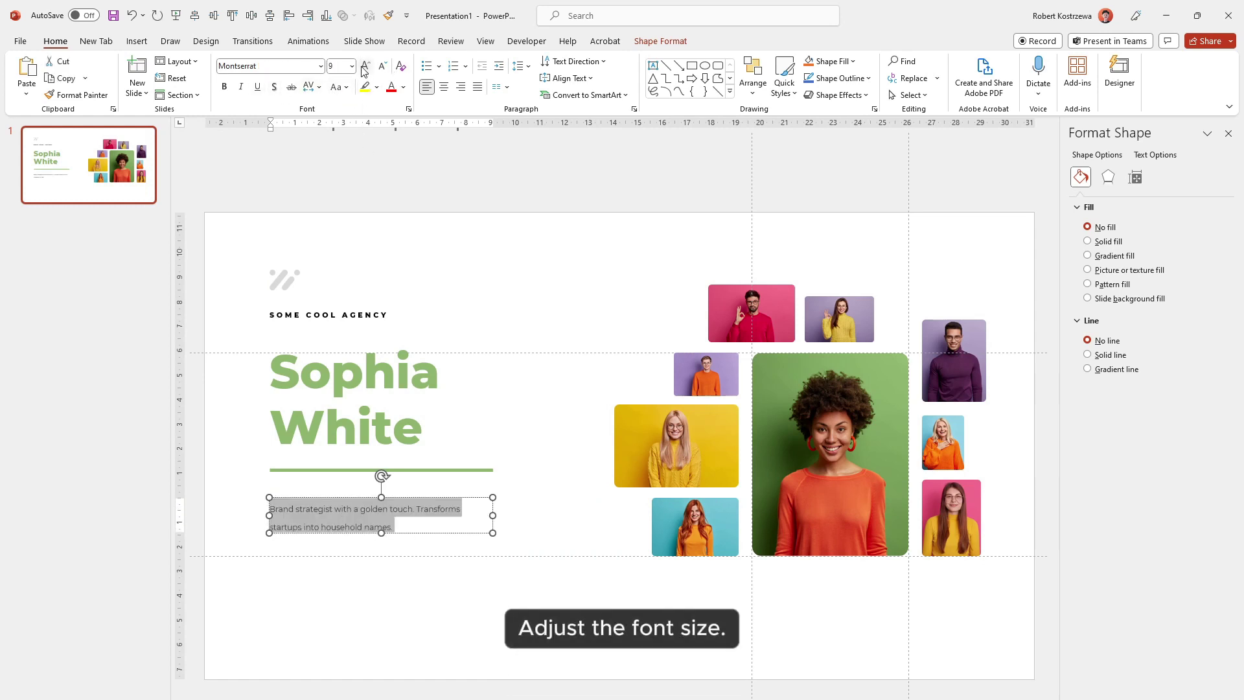
pyautogui.click(367, 68)
pyautogui.click(368, 68)
pyautogui.click(367, 67)
pyautogui.moveTo(493, 539); pyautogui.dragTo(494, 537)
pyautogui.click(536, 469)
# Duplicate the description text box below itself and replace the copy's text with the page number "1/9".
pyautogui.click(408, 526)
pyautogui.moveTo(411, 498); pyautogui.dragTo(348, 645)
pyautogui.click(393, 601)
pyautogui.hotkey('ctrl', 'a')
pyautogui.write('1/')
# Colour the "/9" of the page number light gray and enlarge the "1" to size 20.
pyautogui.doubleClick(276, 637)
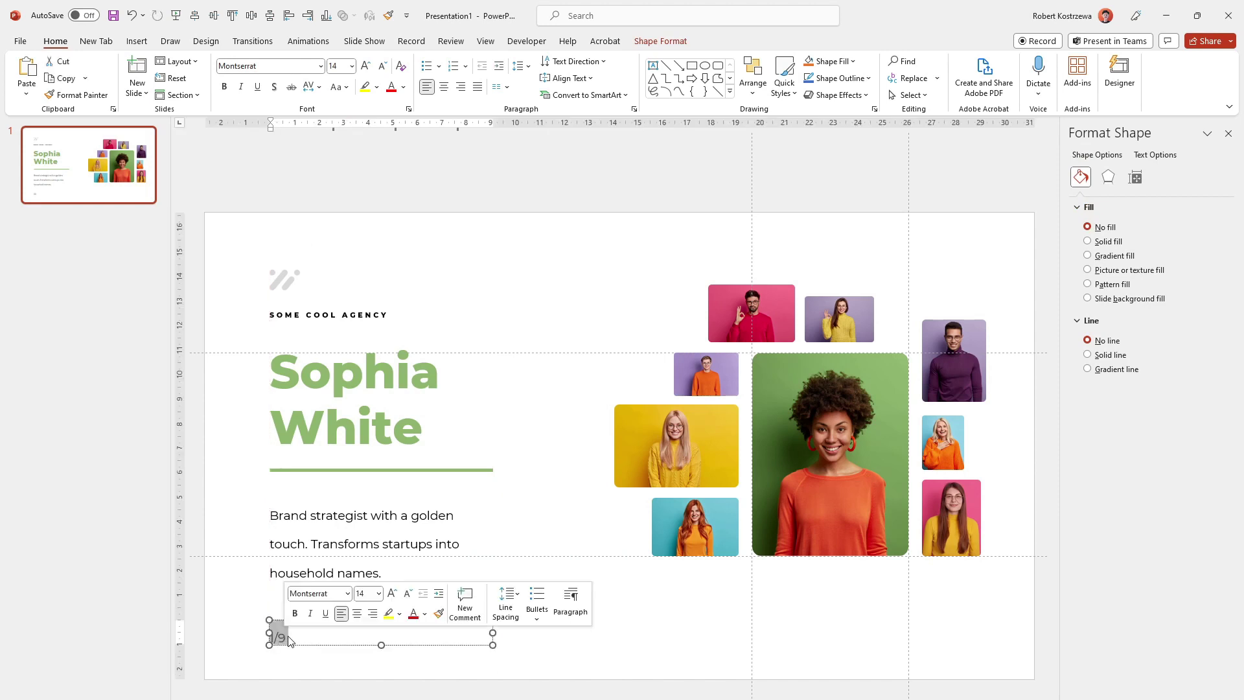
pyautogui.click(405, 88)
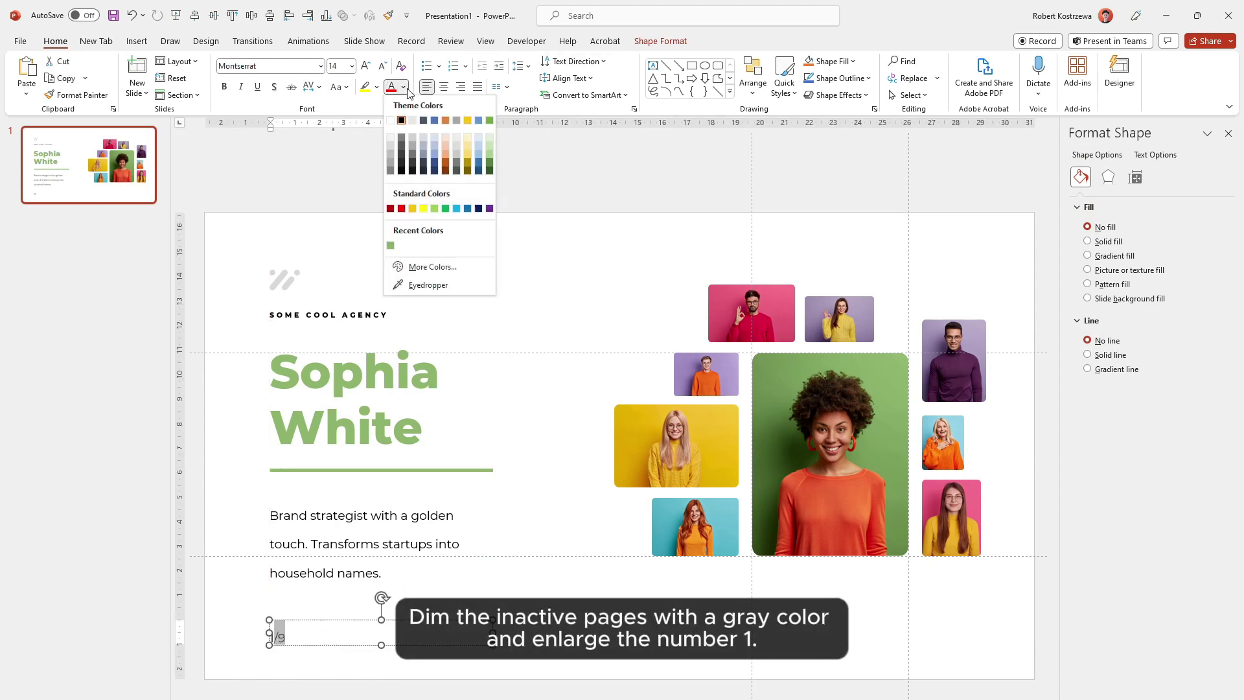
pyautogui.click(391, 146)
pyautogui.click(366, 66)
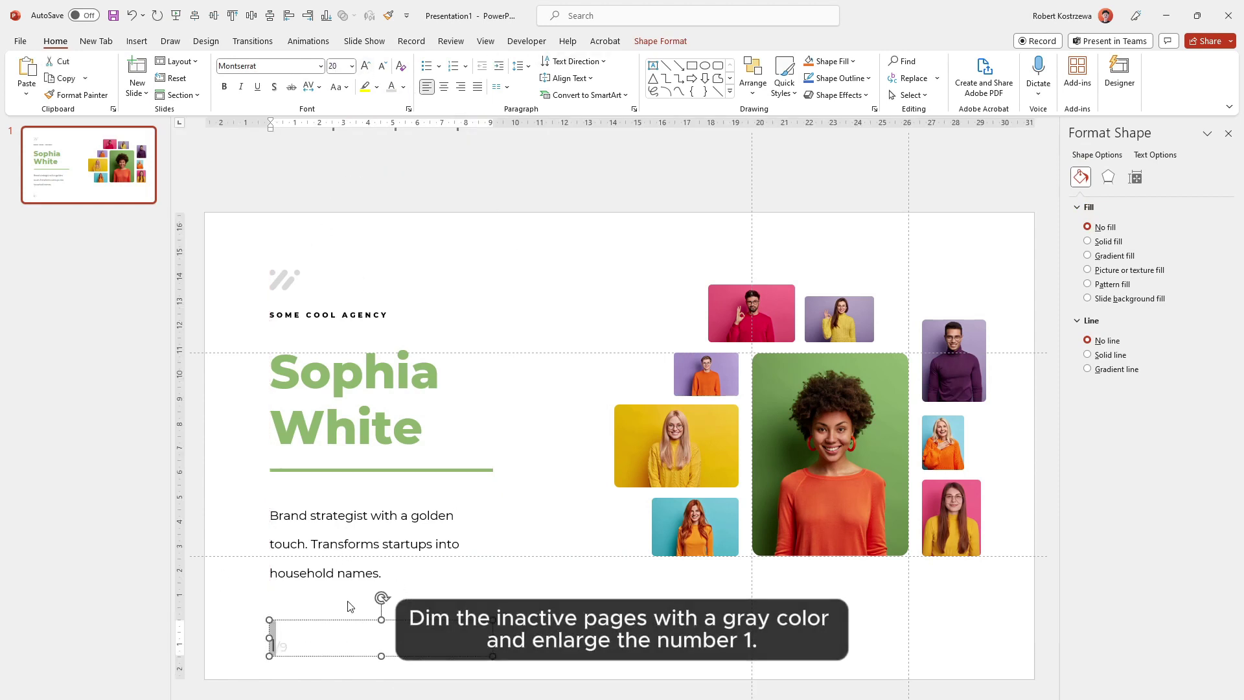
pyautogui.moveTo(564, 684); pyautogui.dragTo(240, 248)
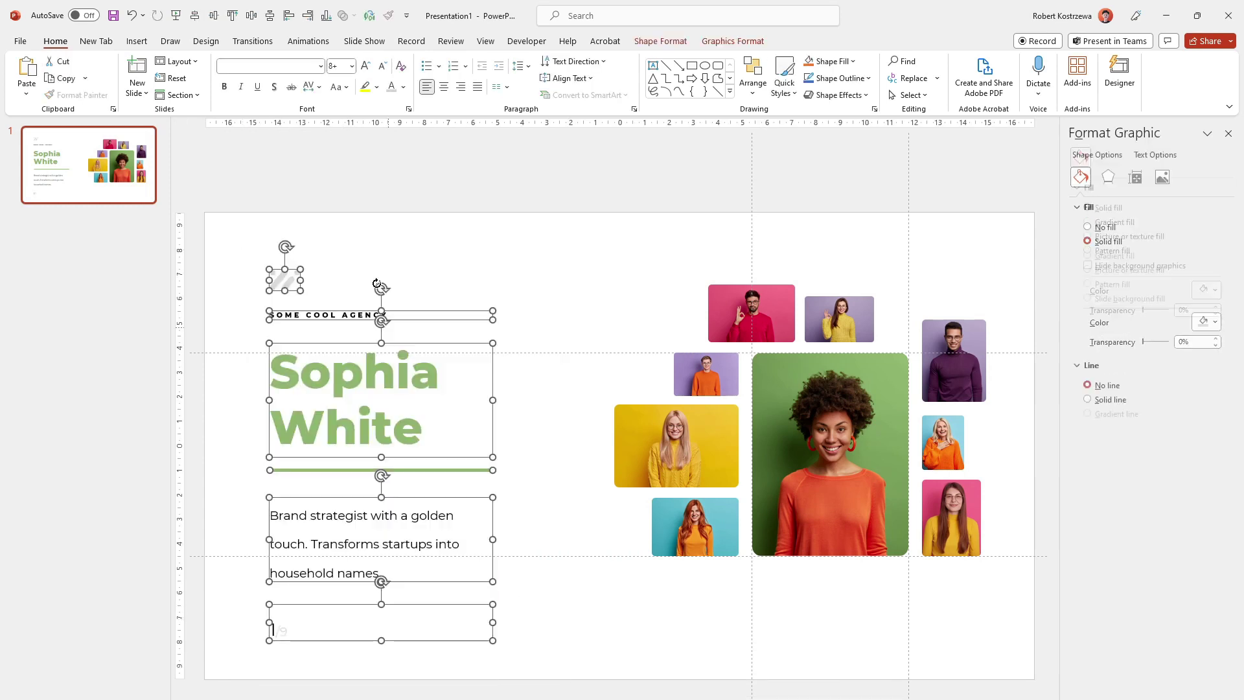
pyautogui.click(519, 447)
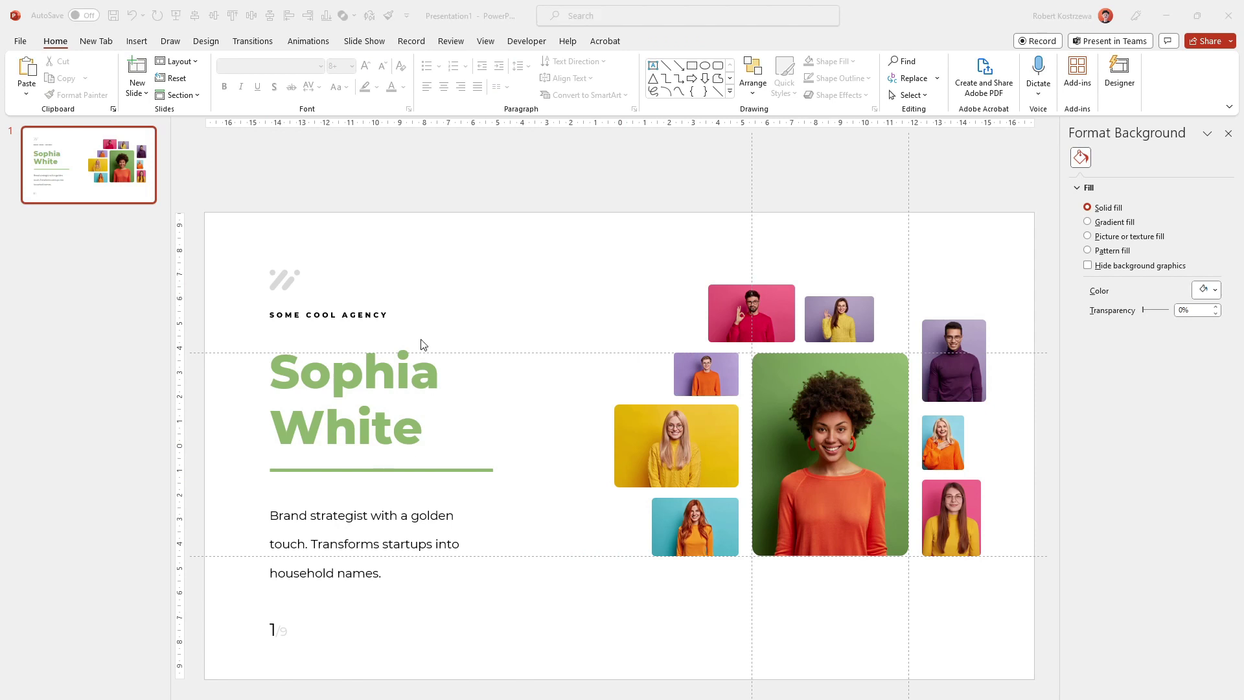
# Duplicate the tagline to the top of the slide, centre its text and change it to "OUR TEAM".
pyautogui.click(330, 316)
pyautogui.moveTo(330, 316); pyautogui.dragTo(499, 257)
pyautogui.click(445, 88)
pyautogui.click(524, 257)
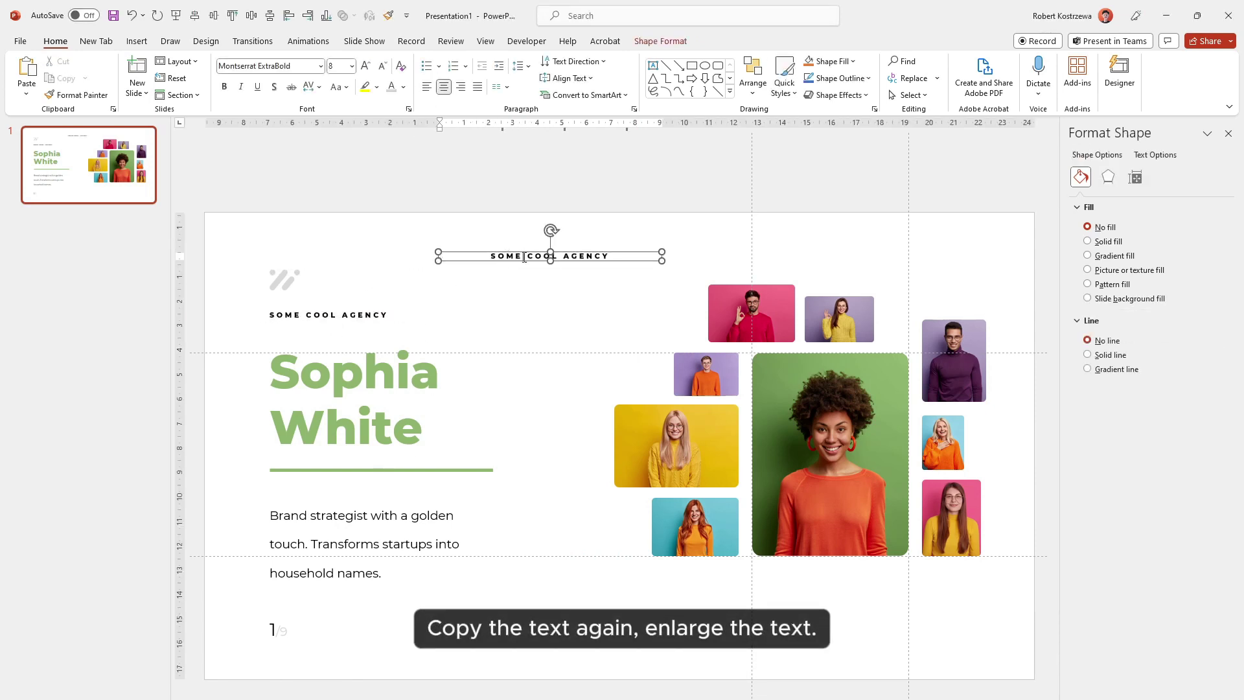
pyautogui.write('OUR TEAM')
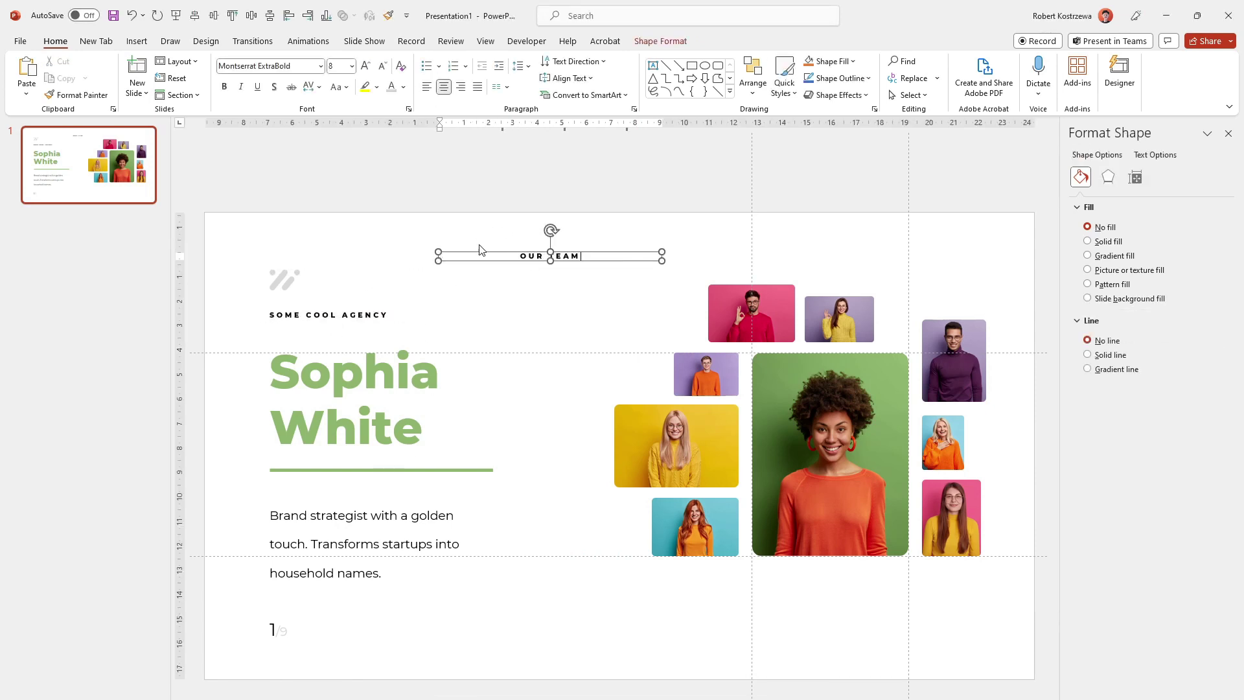
# Place a wider OUR TEAM text box centred under the large photo and enlarge its text to size 60.
pyautogui.moveTo(479, 250); pyautogui.dragTo(765, 601)
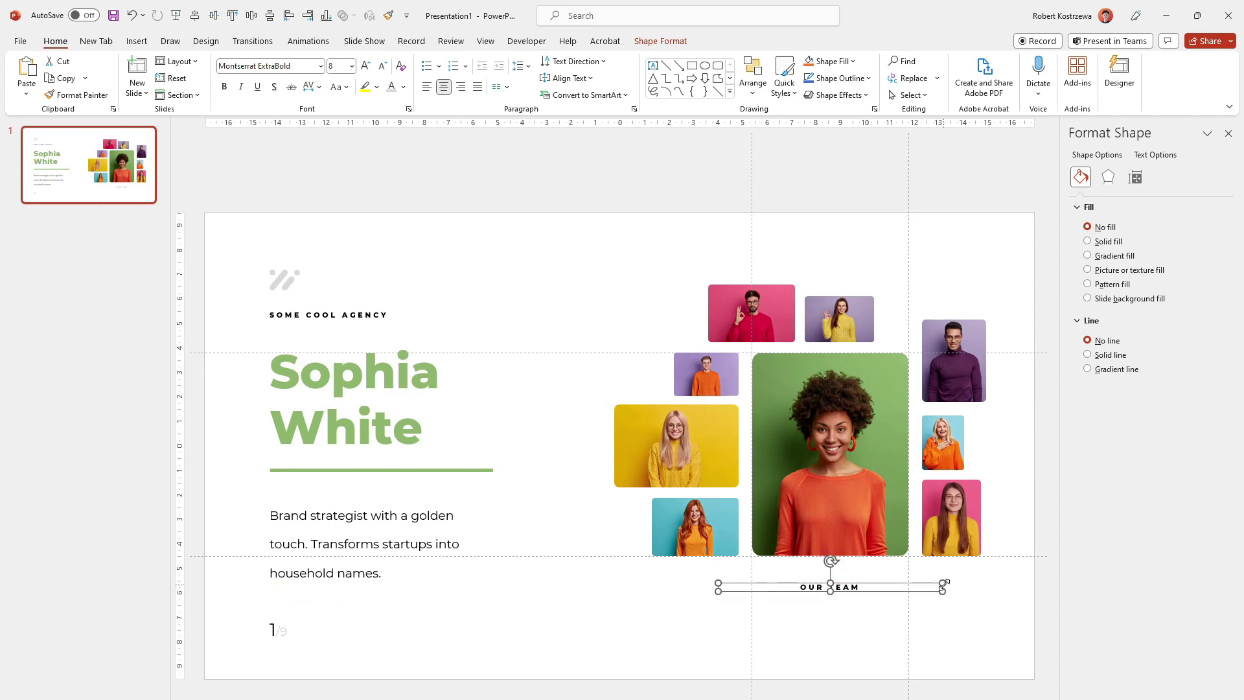
pyautogui.click(1143, 158)
pyautogui.click(1134, 177)
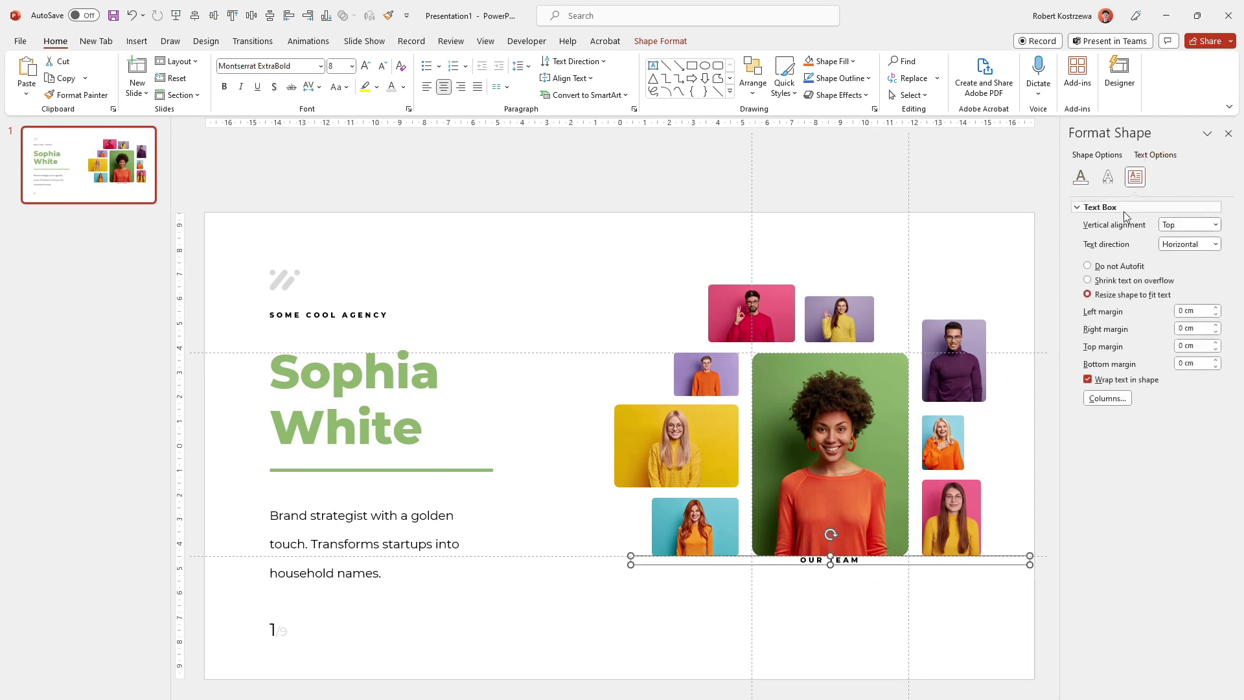
pyautogui.click(366, 67)
pyautogui.click(367, 67)
pyautogui.click(367, 67)
pyautogui.click(367, 67)
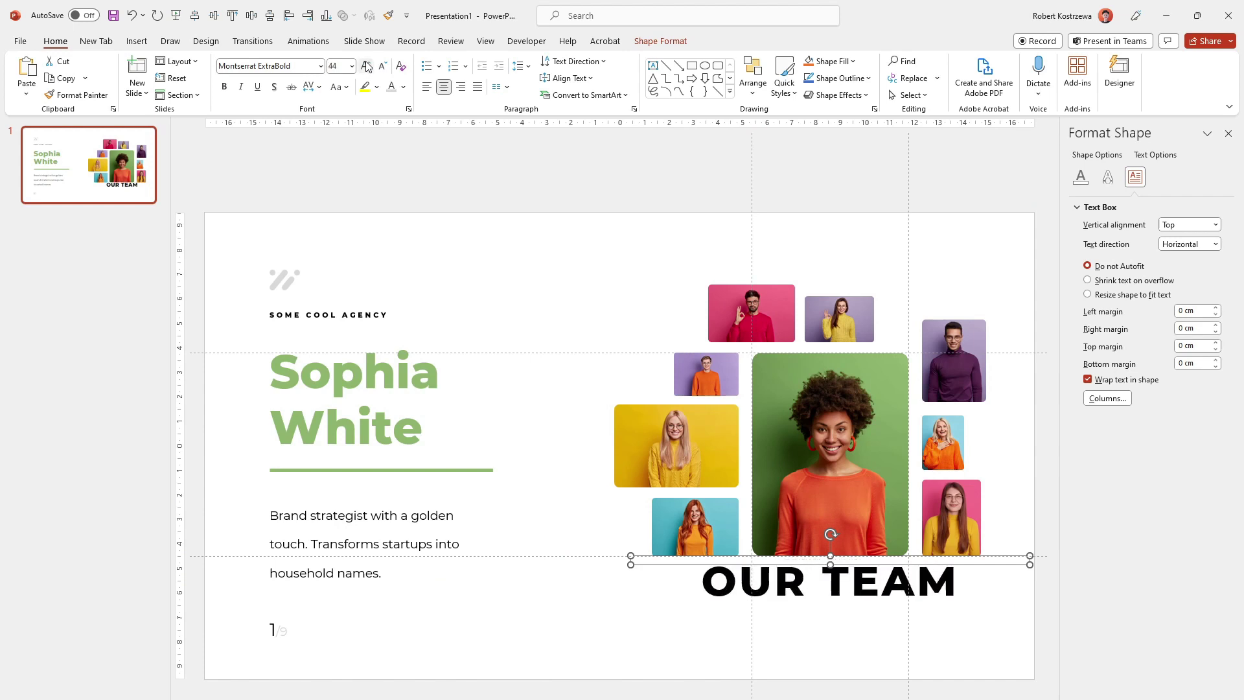
pyautogui.click(367, 67)
pyautogui.click(367, 67)
pyautogui.click(366, 67)
# Move the OUR TEAM heading down from the photos and align its text vertically to the middle.
pyautogui.moveTo(811, 570); pyautogui.dragTo(867, 623)
pyautogui.click(570, 78)
pyautogui.click(583, 147)
pyautogui.click(576, 601)
# Remove the fill of the OUR TEAM text and give it a very light gray solid outline.
pyautogui.click(761, 615)
pyautogui.hotkey('ctrl', 'a')
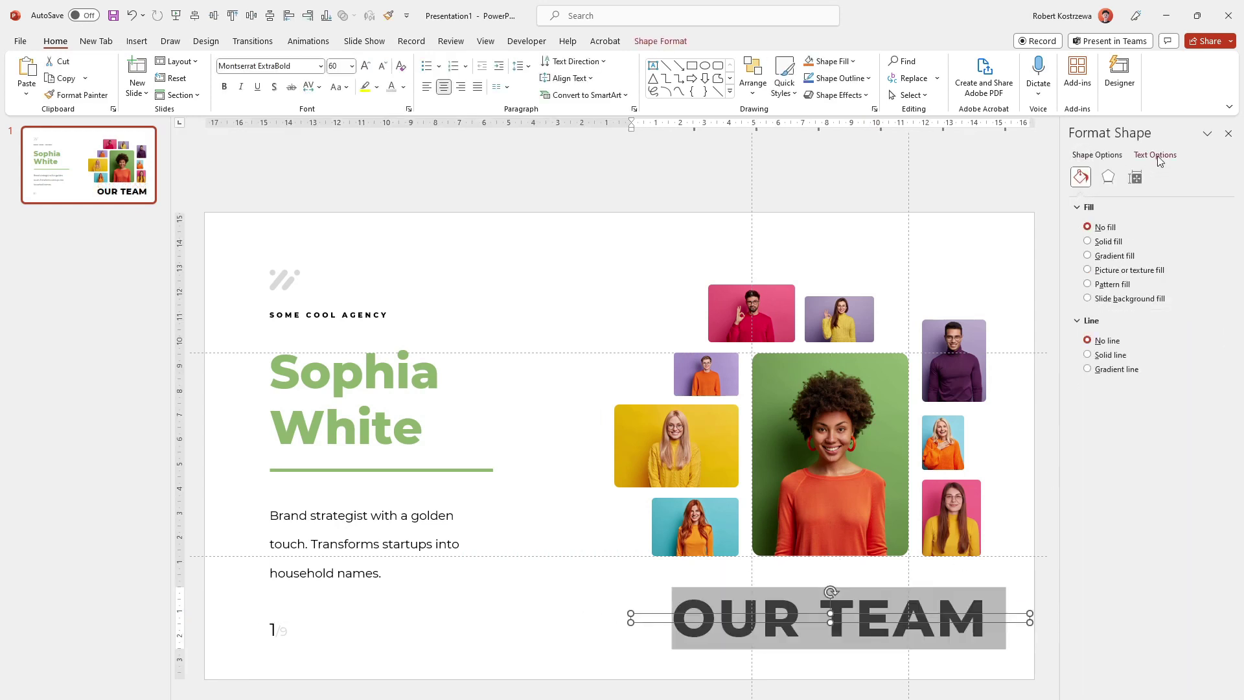
pyautogui.click(1149, 157)
pyautogui.click(1101, 227)
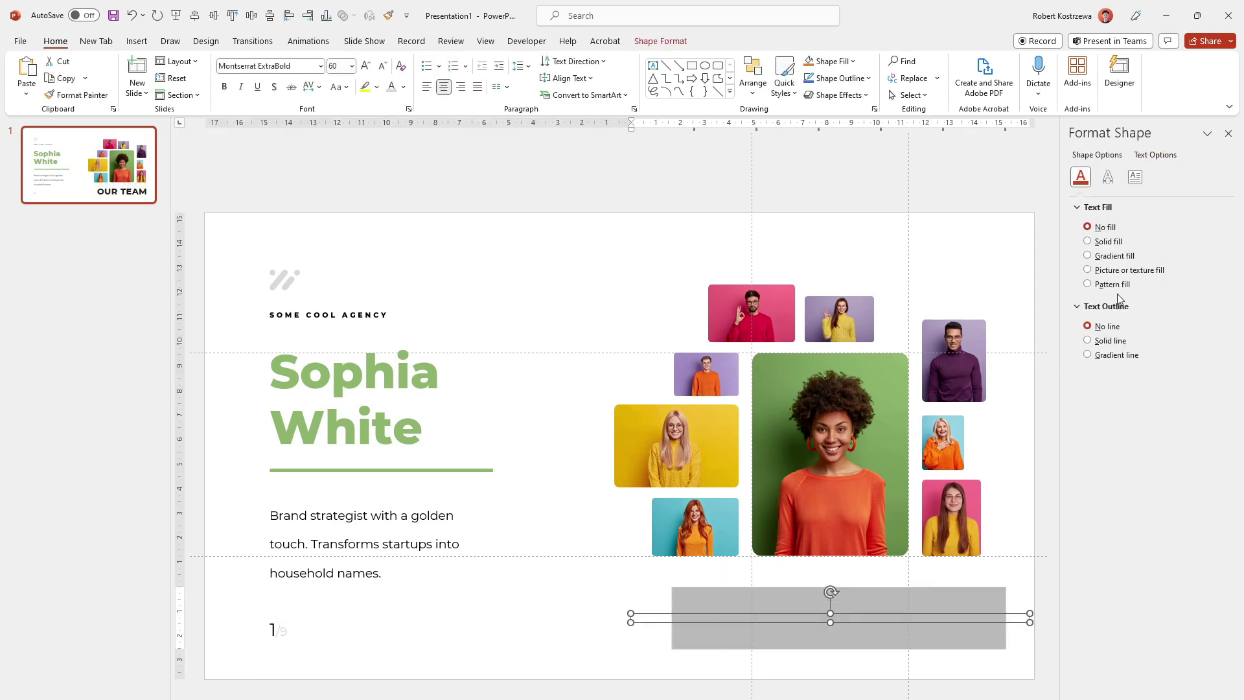
pyautogui.click(1115, 343)
pyautogui.click(1206, 378)
pyautogui.click(1136, 430)
pyautogui.click(583, 367)
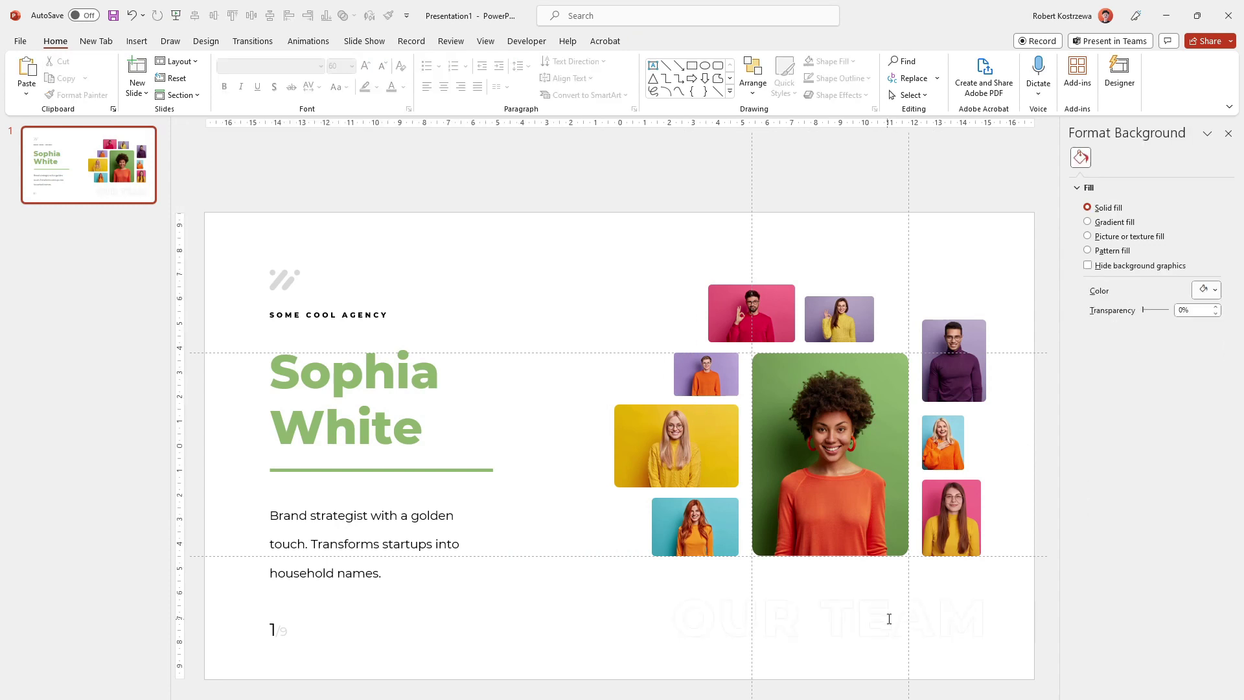
# Change the outline of the OUR TEAM text to the next darker shade of gray.
pyautogui.tripleClick(889, 619)
pyautogui.click(1155, 154)
pyautogui.click(1205, 378)
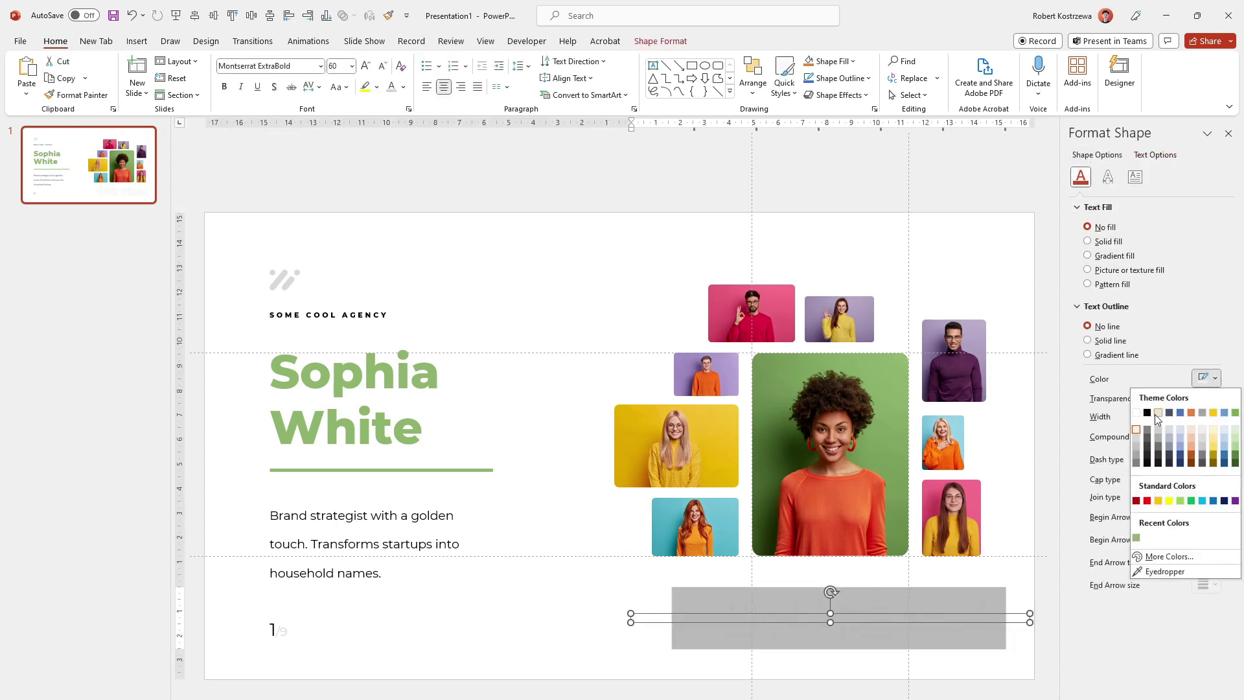
pyautogui.click(1135, 442)
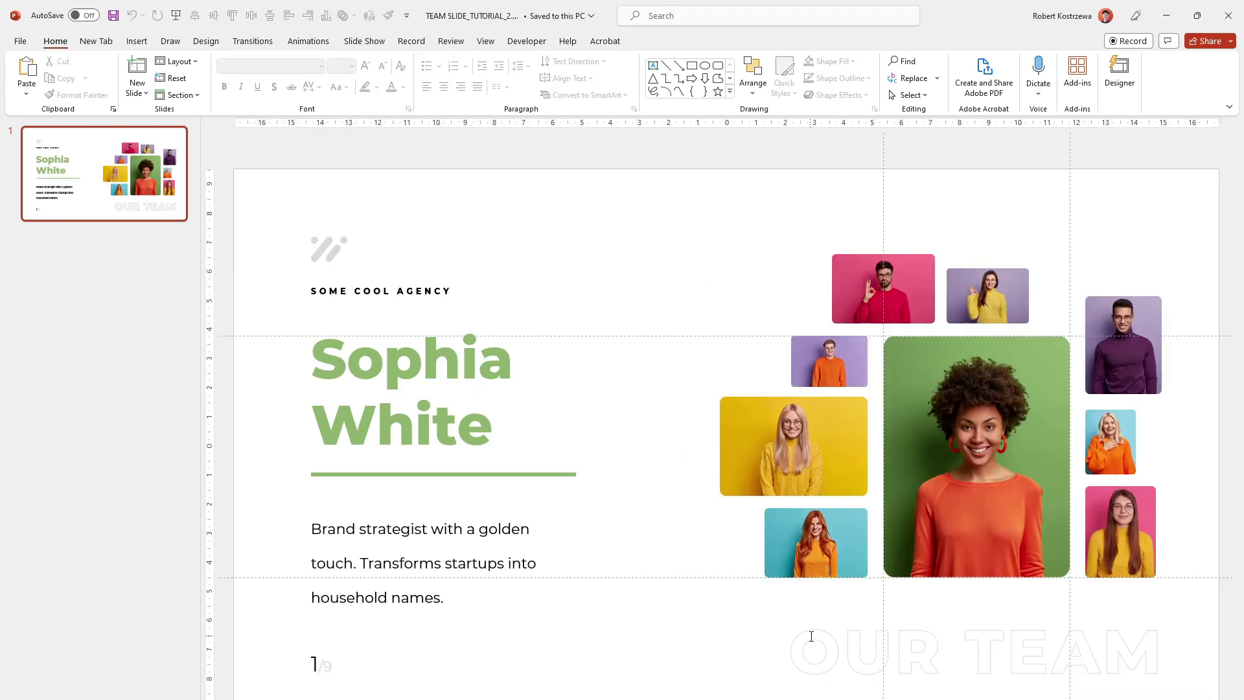
# Duplicate the OUR TEAM heading to the top of the slide and change the copy's text to "HELLO".
pyautogui.click(912, 651)
pyautogui.moveTo(976, 644); pyautogui.dragTo(666, 194)
pyautogui.click(647, 234)
pyautogui.hotkey('ctrl', 'a')
pyautogui.write('HELLO')
pyautogui.hotkey('ctrl', 'a')
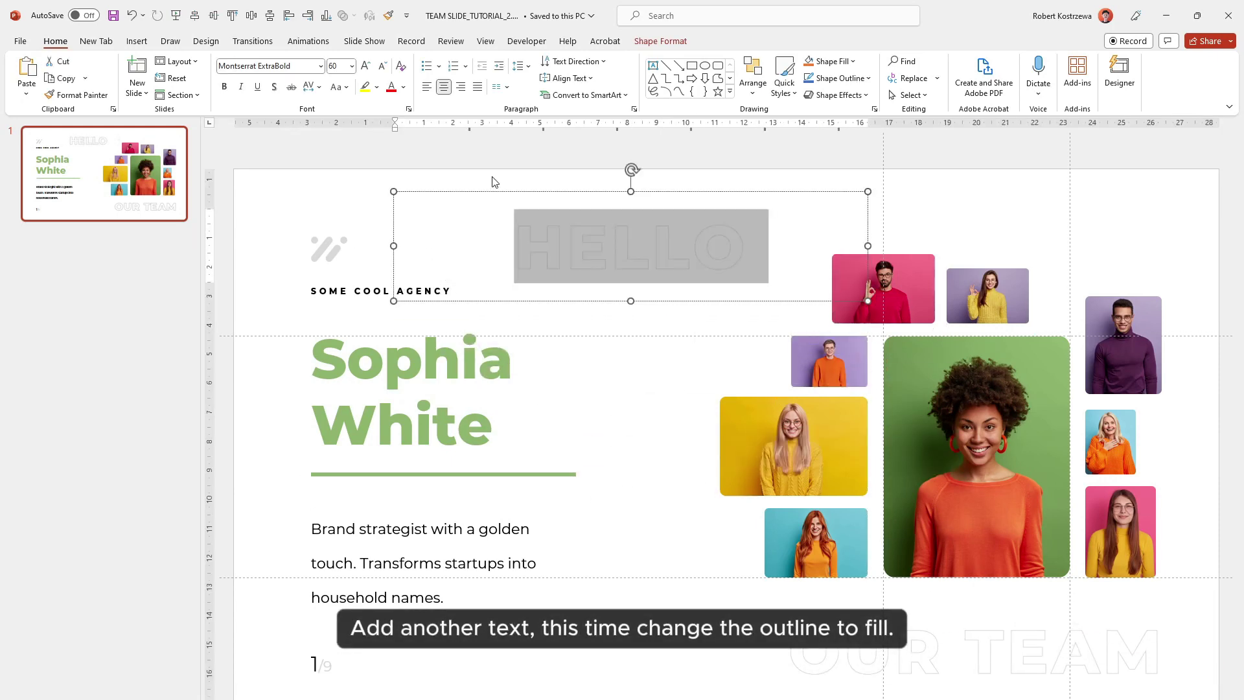
# Fill the HELLO text with a light gray and remove its text outline.
pyautogui.click(403, 87)
pyautogui.click(391, 132)
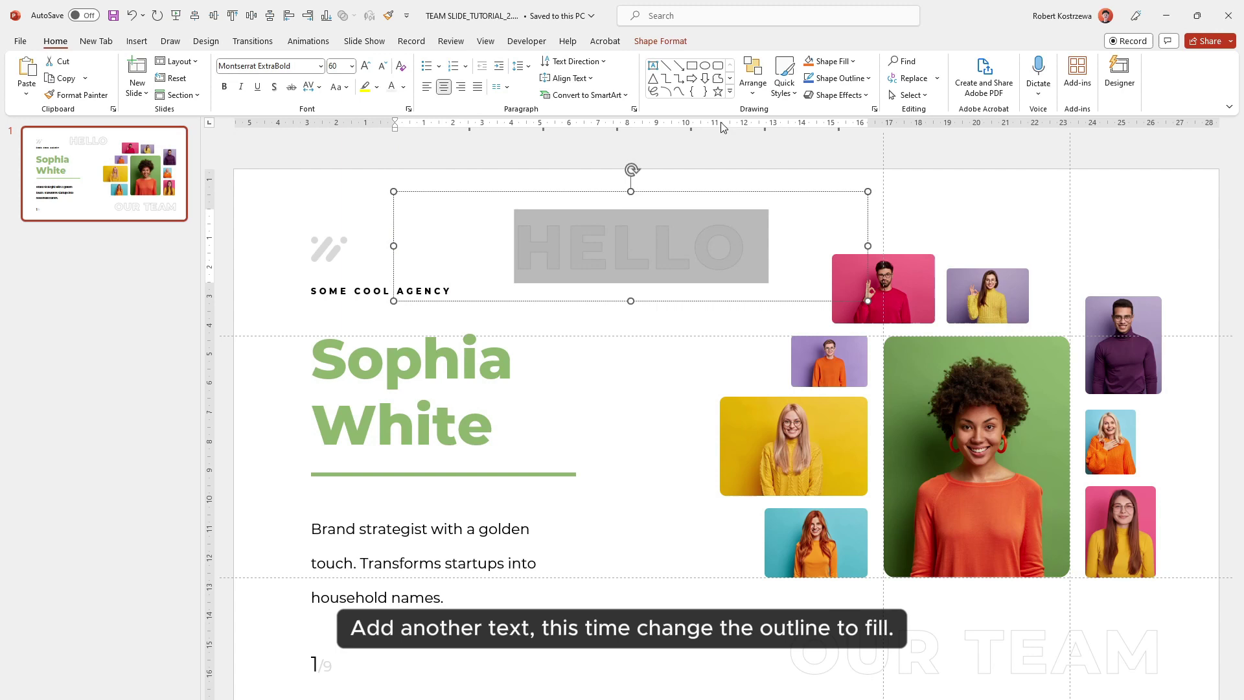
pyautogui.rightClick(763, 197)
pyautogui.click(829, 553)
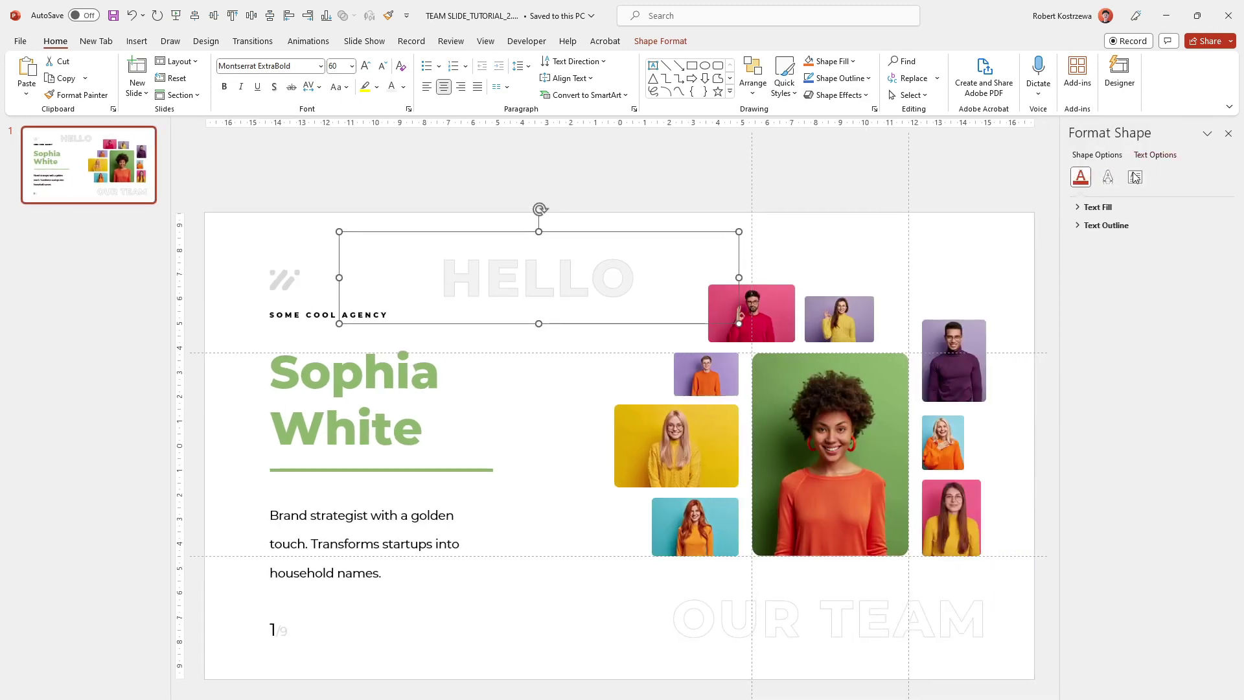
pyautogui.click(1077, 352)
pyautogui.click(1087, 371)
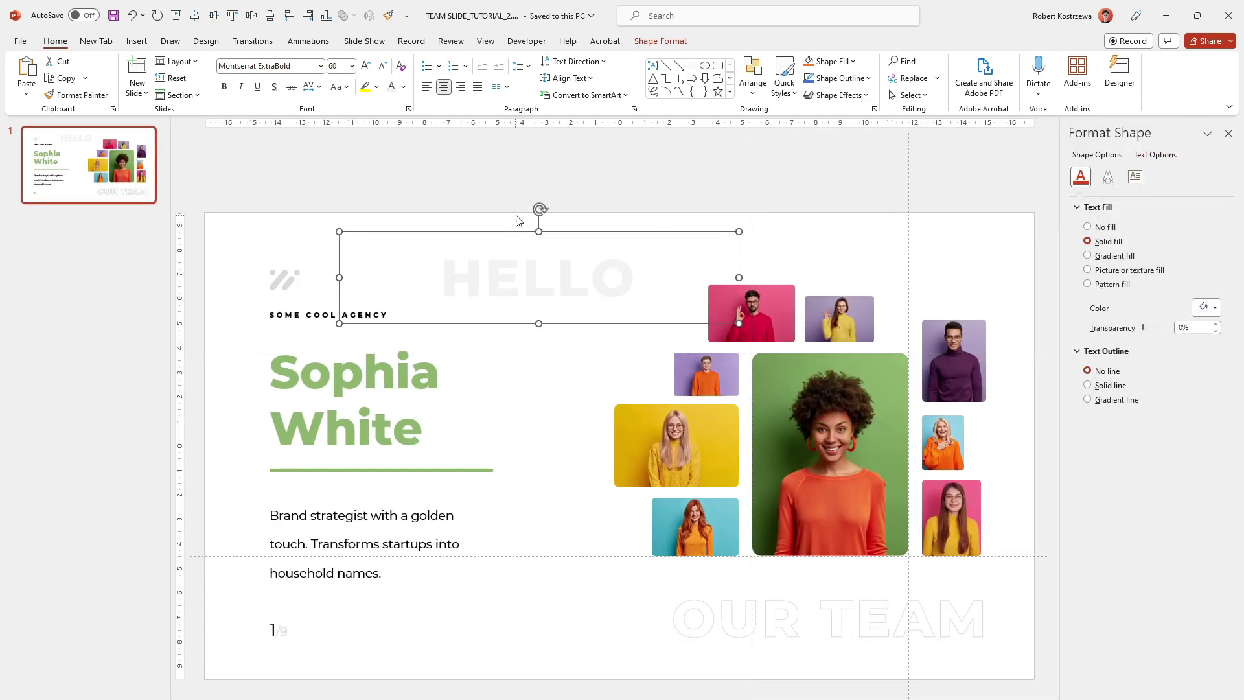
# Rotate the HELLO text to read vertically from bottom to top and place it along the slide's right edge beside the photos.
pyautogui.moveTo(538, 208); pyautogui.dragTo(462, 262)
pyautogui.moveTo(583, 280); pyautogui.dragTo(1058, 448)
pyautogui.moveTo(491, 363); pyautogui.dragTo(959, 542)
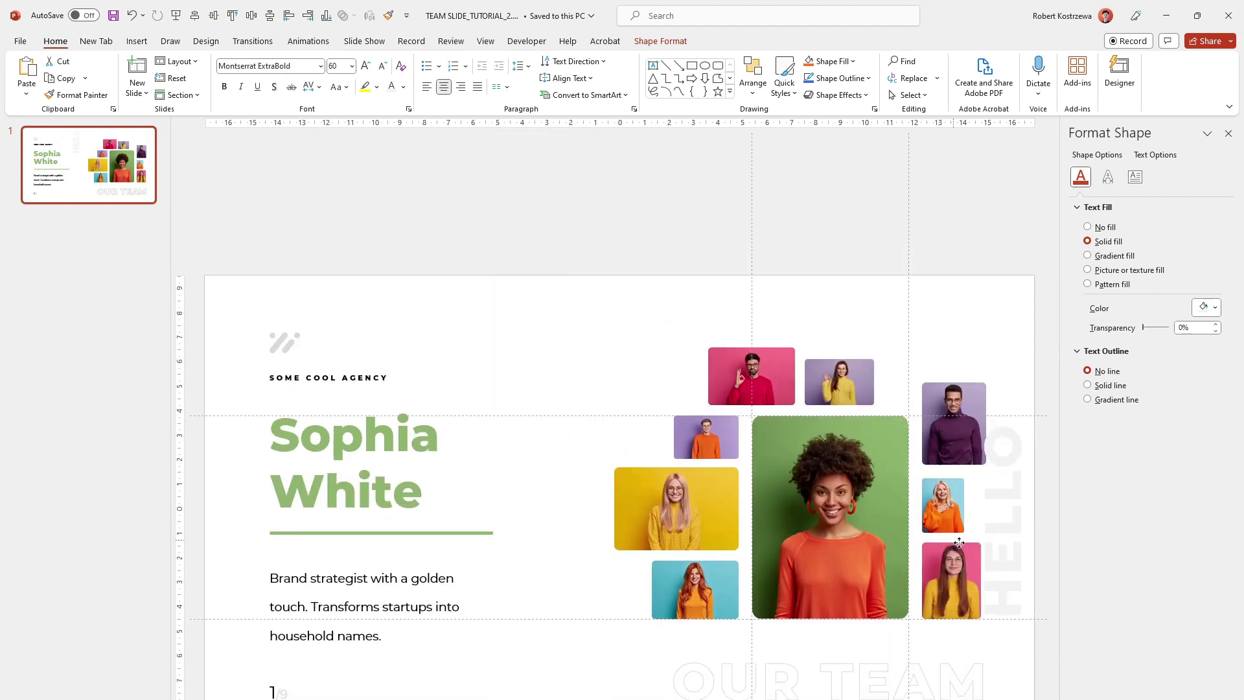
# Enlarge the vertical HELLO text to size 96.
pyautogui.scroll(-2, 971, 536)
pyautogui.doubleClick(367, 66)
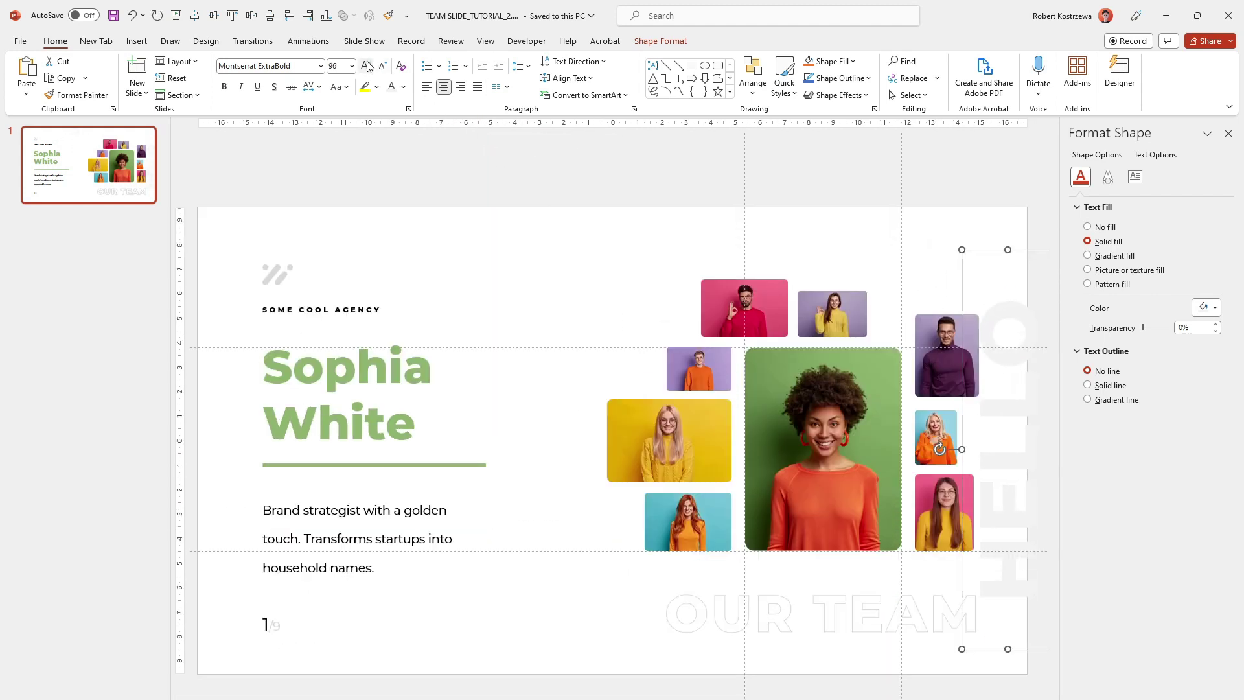
# Shift the vertical HELLO text slightly left, send it behind the photos, and reduce the OUR TEAM text to size 54.
pyautogui.moveTo(961, 301); pyautogui.dragTo(951, 301)
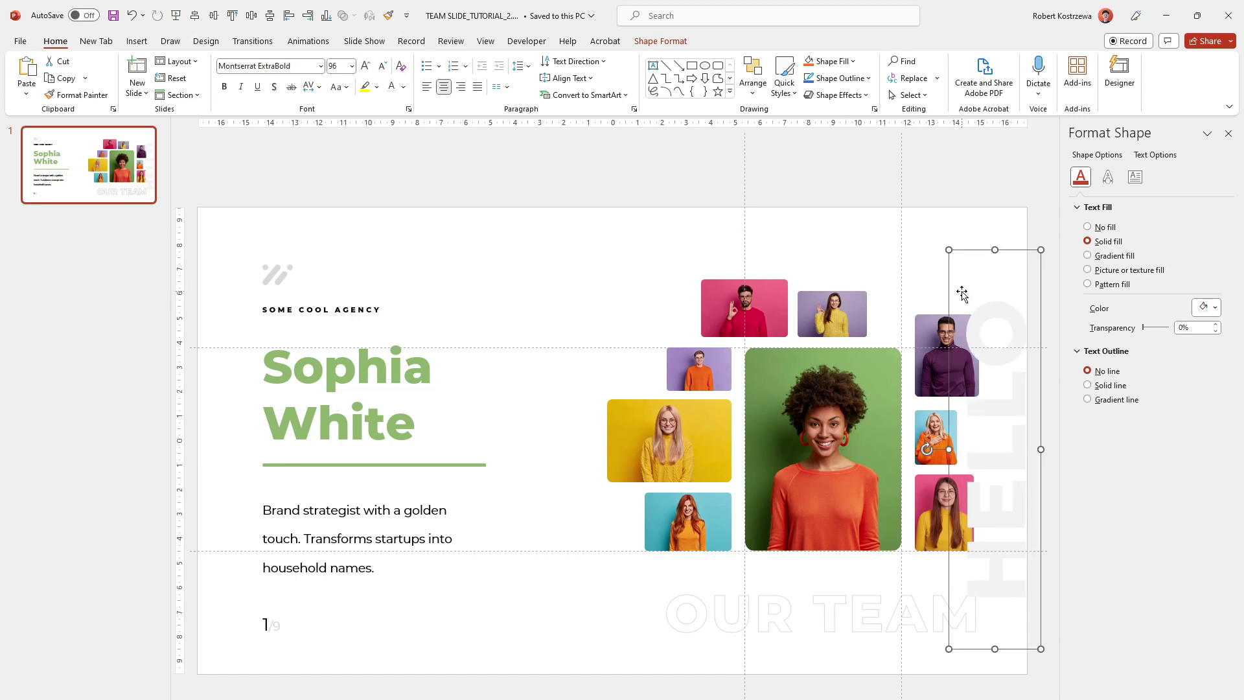
pyautogui.rightClick(983, 253)
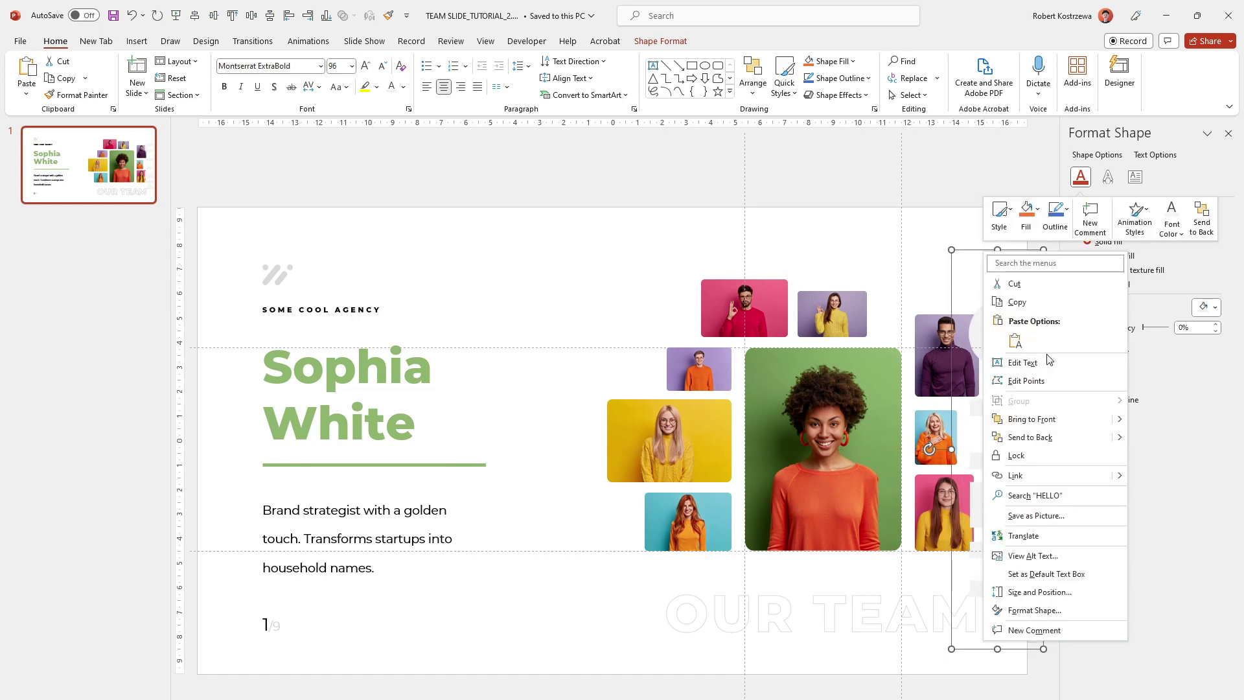
pyautogui.click(1012, 435)
pyautogui.click(904, 568)
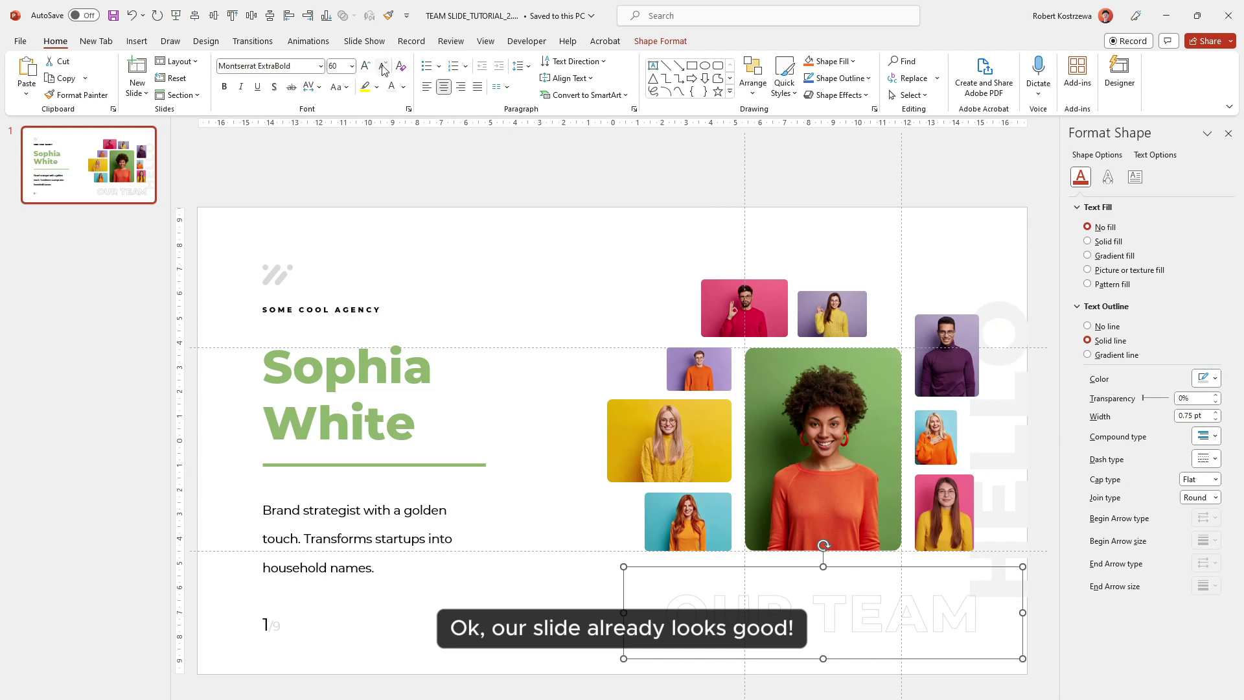
pyautogui.click(522, 272)
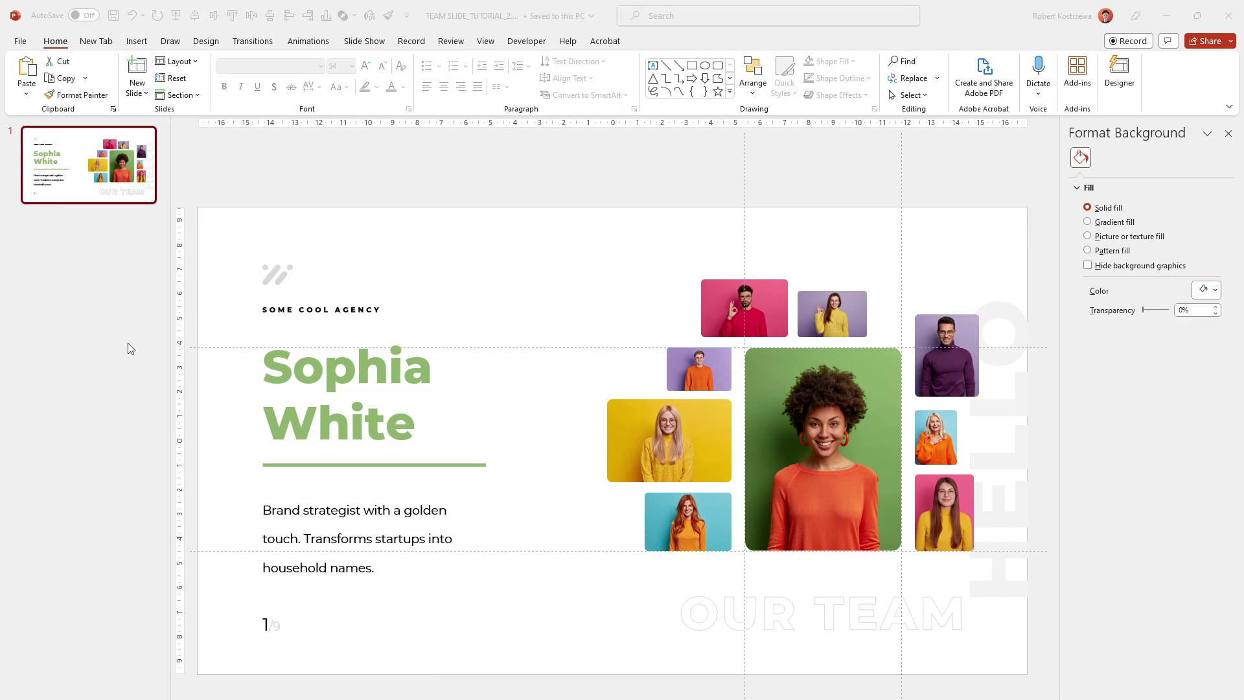
# Duplicate the slide and, on the copy, move the lower-left blue photo and the green main photo left, shrinking the green one and cropping it wider.
pyautogui.rightClick(106, 184)
pyautogui.click(162, 326)
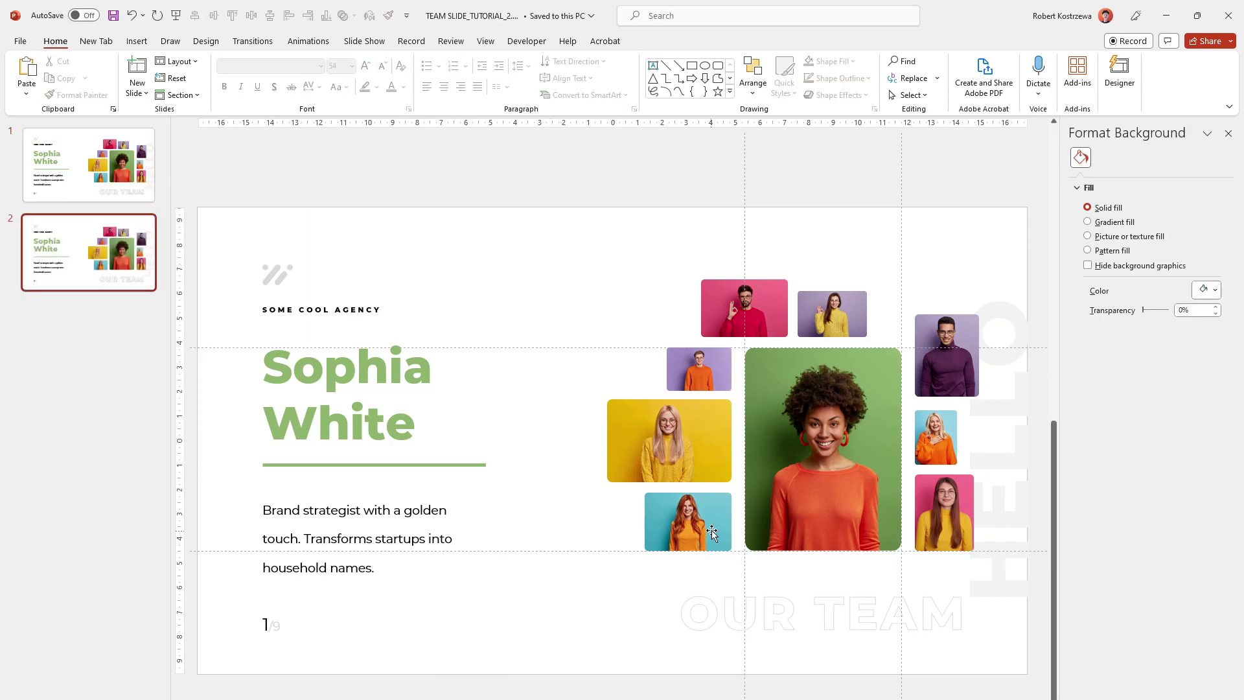
pyautogui.moveTo(711, 530); pyautogui.dragTo(599, 530)
pyautogui.moveTo(833, 513); pyautogui.dragTo(664, 512)
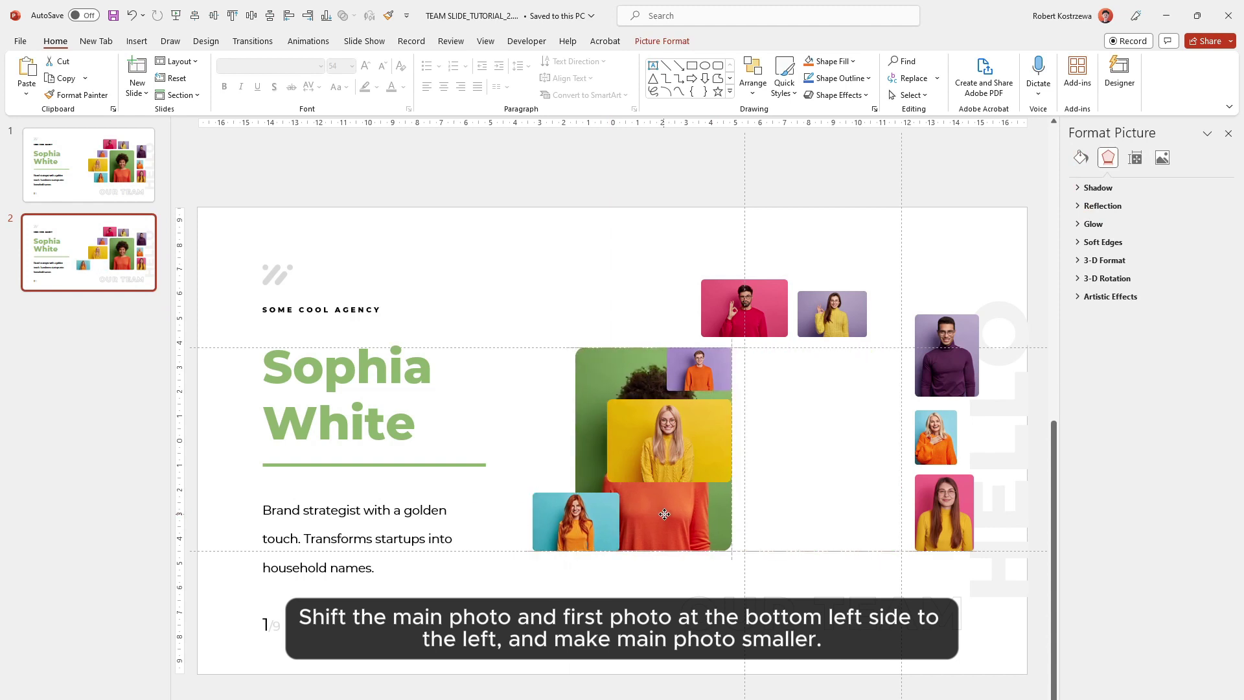
pyautogui.moveTo(572, 343); pyautogui.dragTo(679, 522)
pyautogui.click(735, 291)
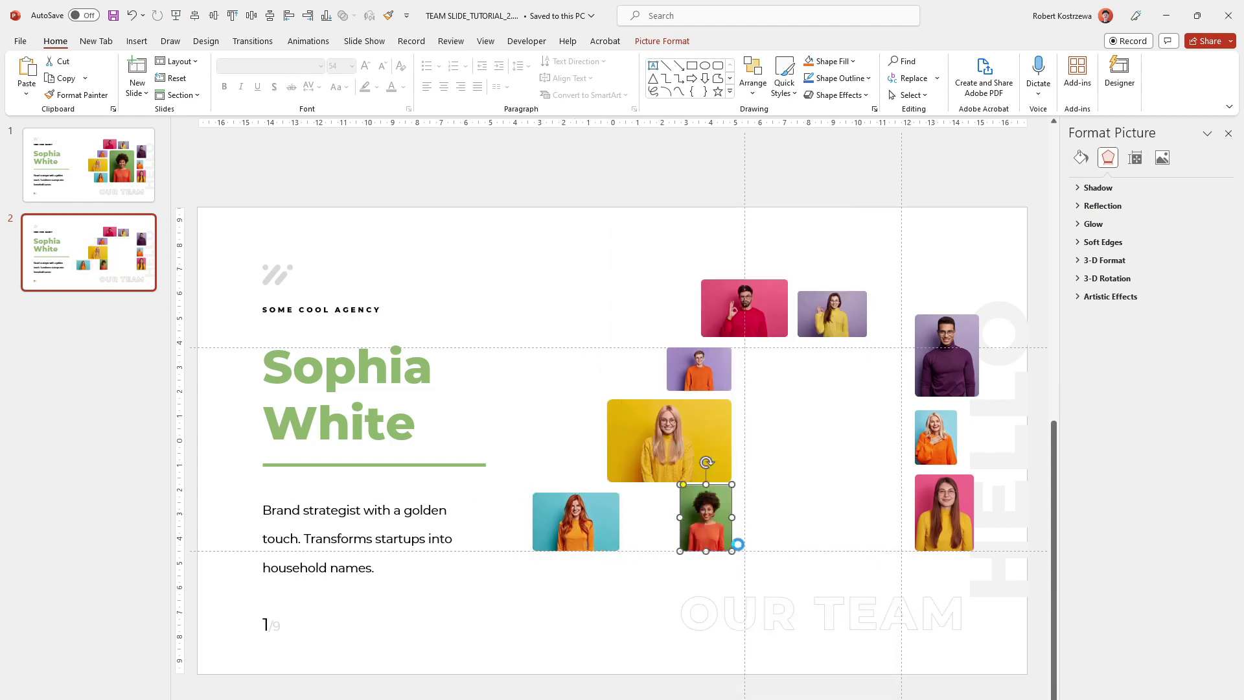
pyautogui.click(750, 497)
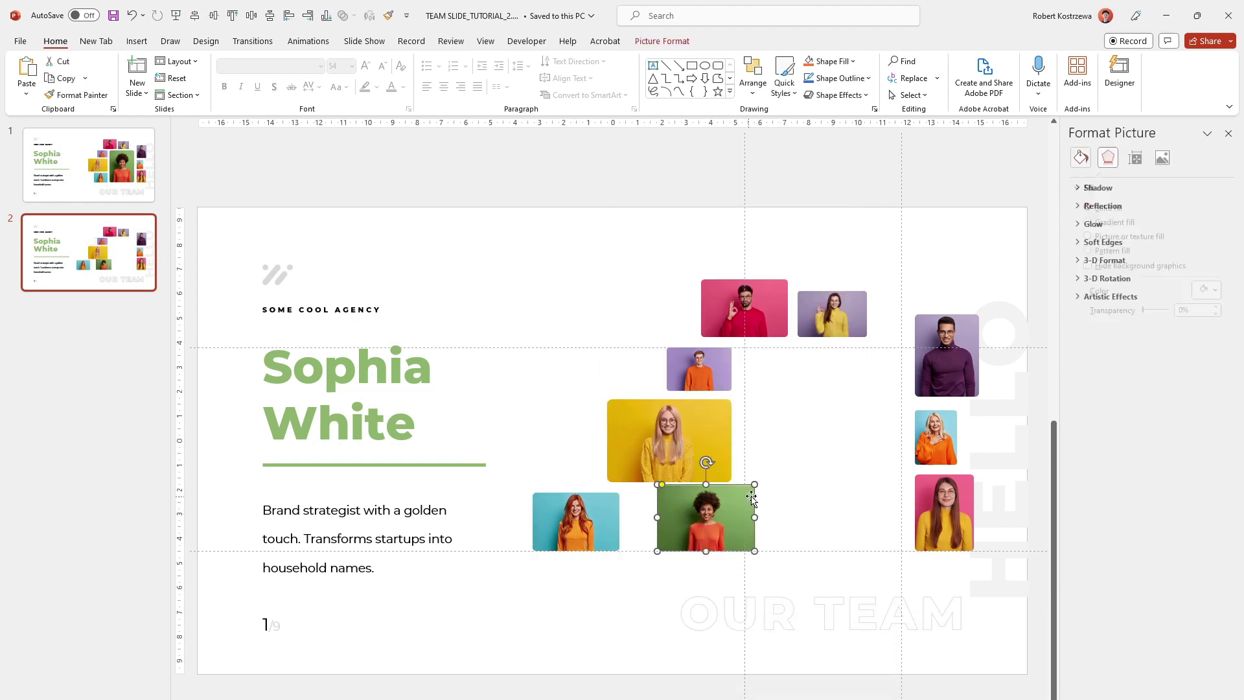
# Enlarge the lower-right pink photo to fill the central area between the guides and move the small blue photo down into its former spot.
pyautogui.moveTo(957, 525); pyautogui.dragTo(884, 525)
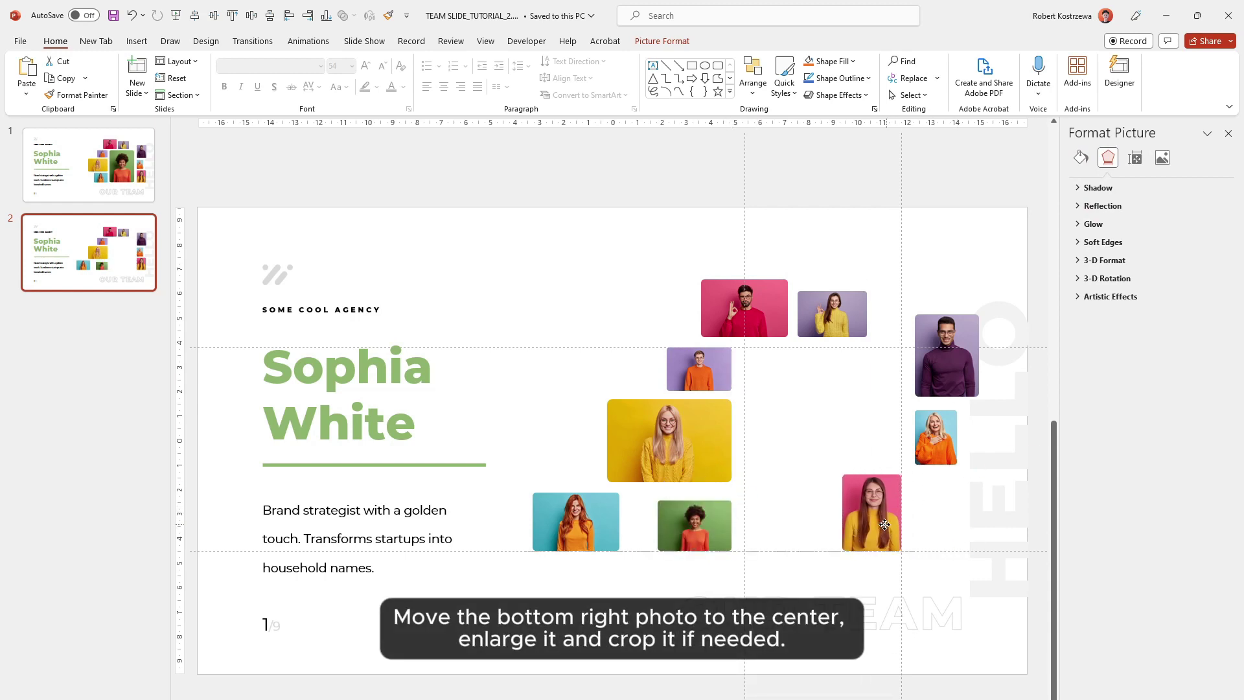
pyautogui.moveTo(840, 473); pyautogui.dragTo(744, 348)
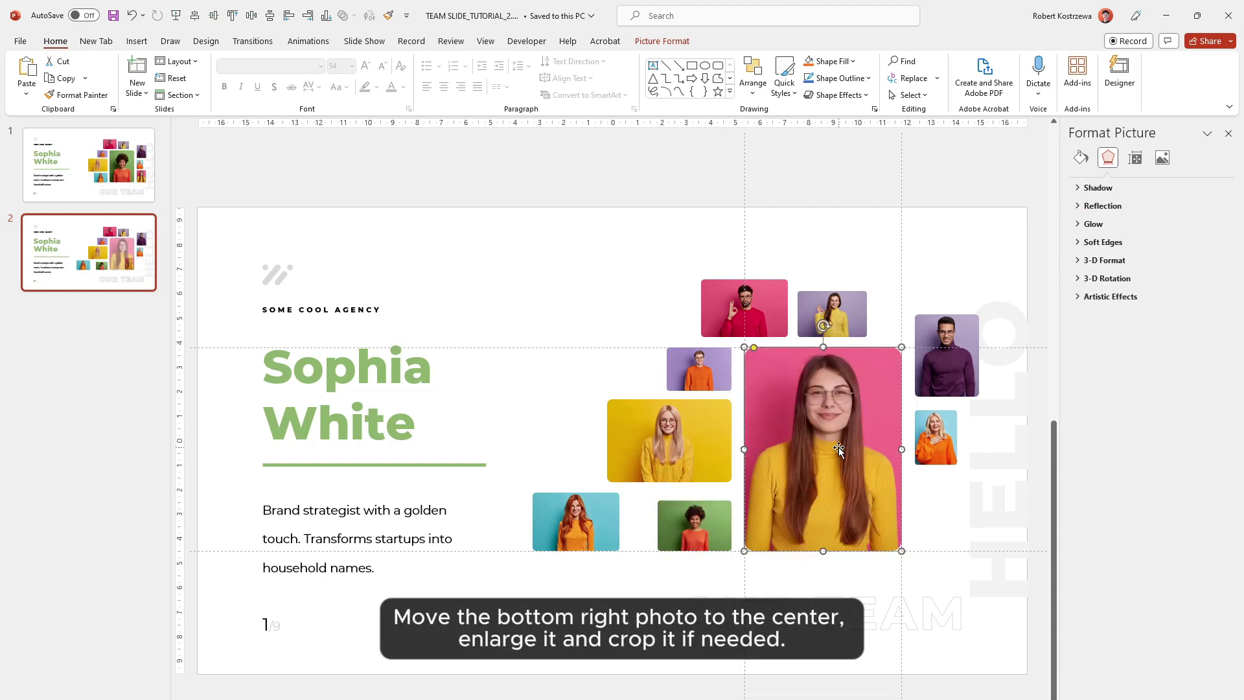
pyautogui.moveTo(950, 447); pyautogui.dragTo(950, 535)
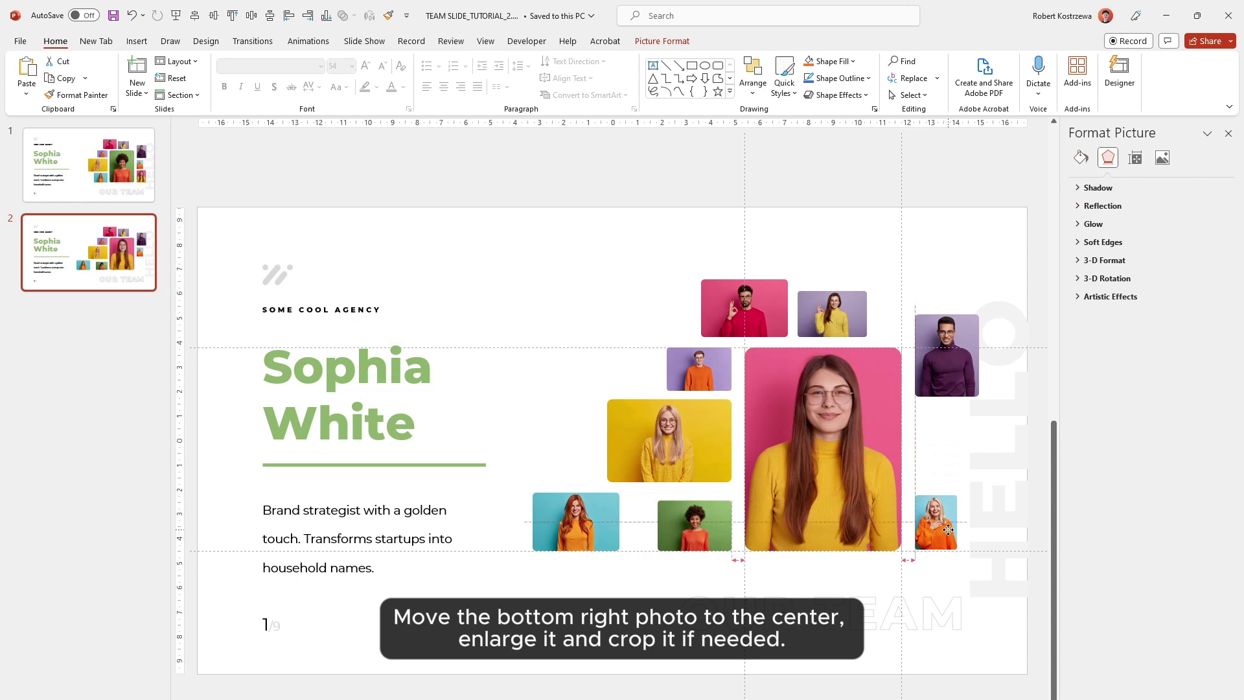
# Move the photo of the man in the purple turtleneck down beside the main photo, crop it to a wider landscape frame and shrink it.
pyautogui.moveTo(936, 372); pyautogui.dragTo(1001, 432)
pyautogui.rightClick(937, 448)
pyautogui.click(1017, 410)
pyautogui.click(961, 376)
pyautogui.click(865, 428)
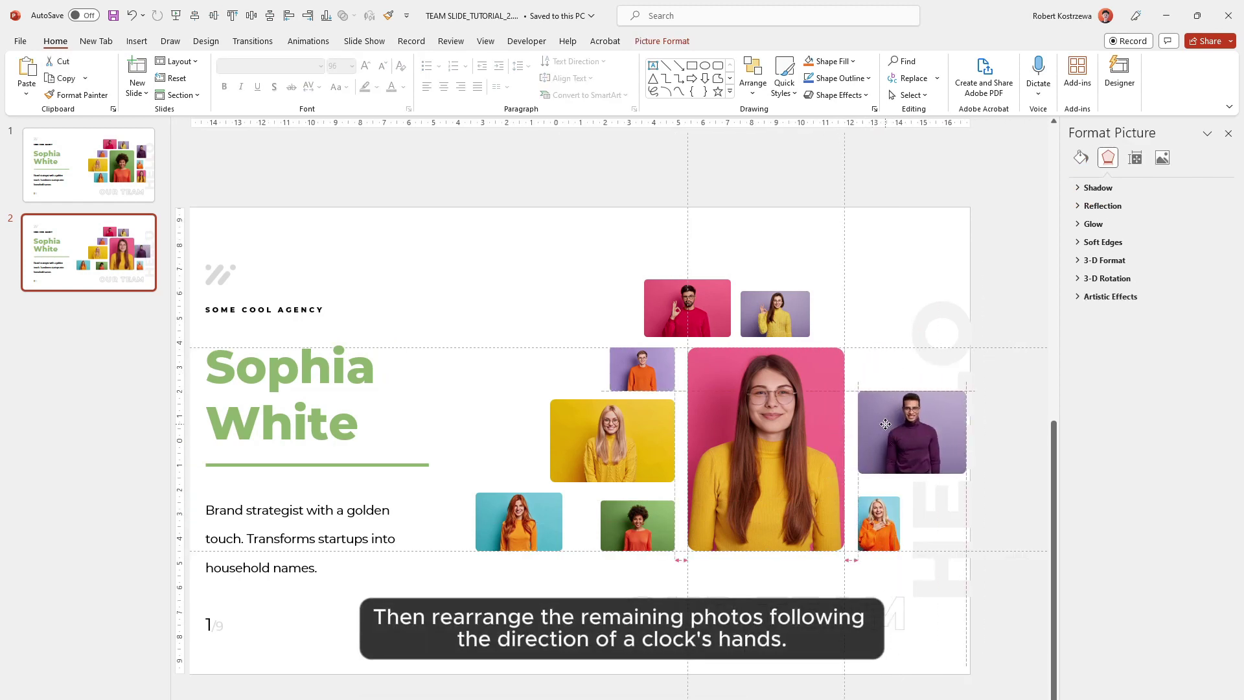
pyautogui.moveTo(967, 391); pyautogui.dragTo(910, 453)
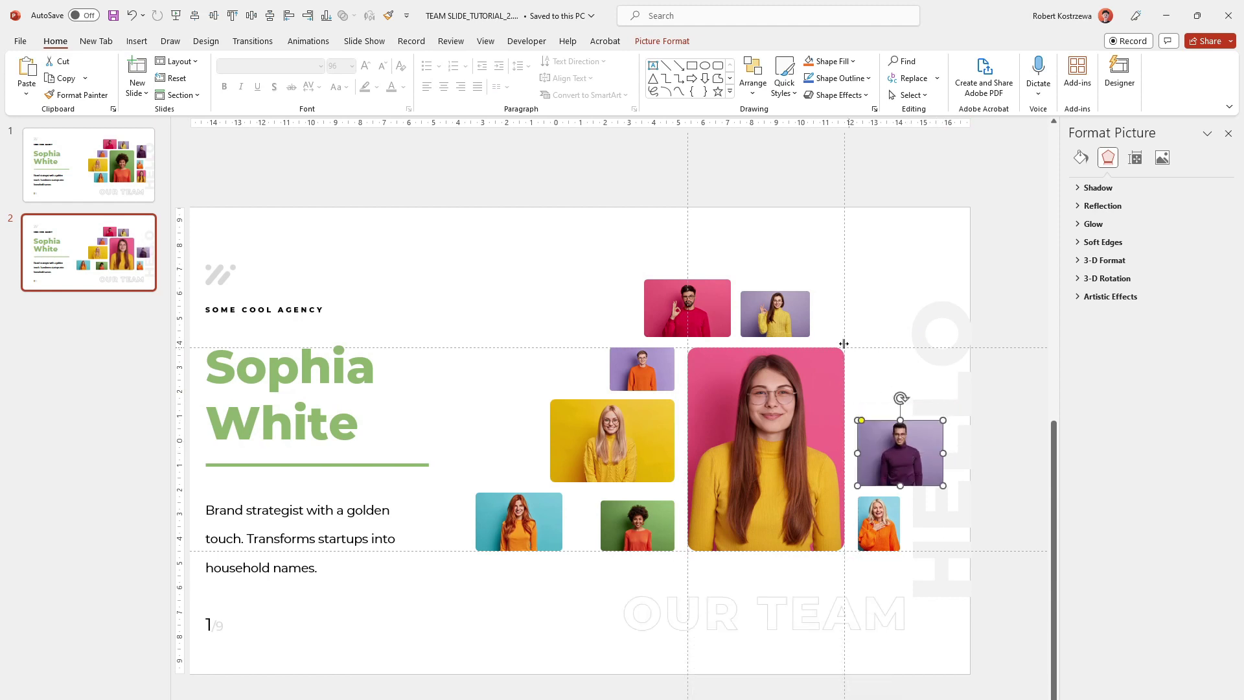
# Rearrange the three upper photos clockwise, placing the woman in yellow at the upper right and the pink and orange-sweater photos above the main photo.
pyautogui.moveTo(904, 371); pyautogui.dragTo(902, 368)
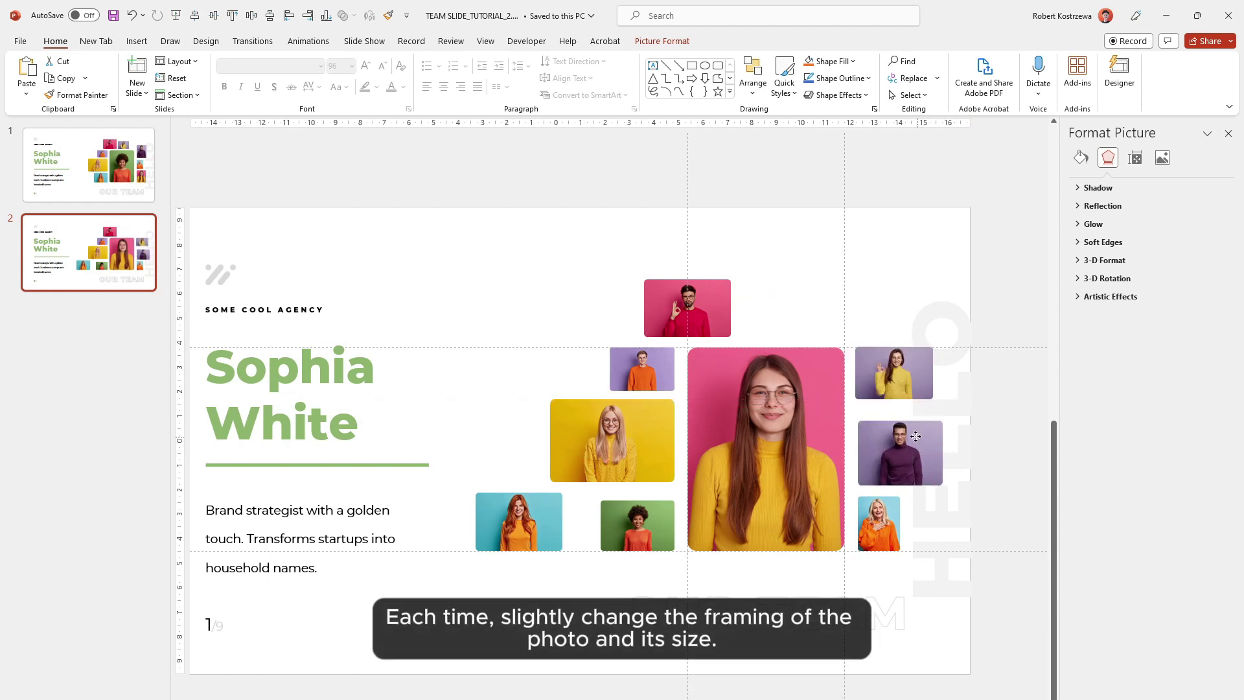
pyautogui.moveTo(694, 312); pyautogui.dragTo(815, 312)
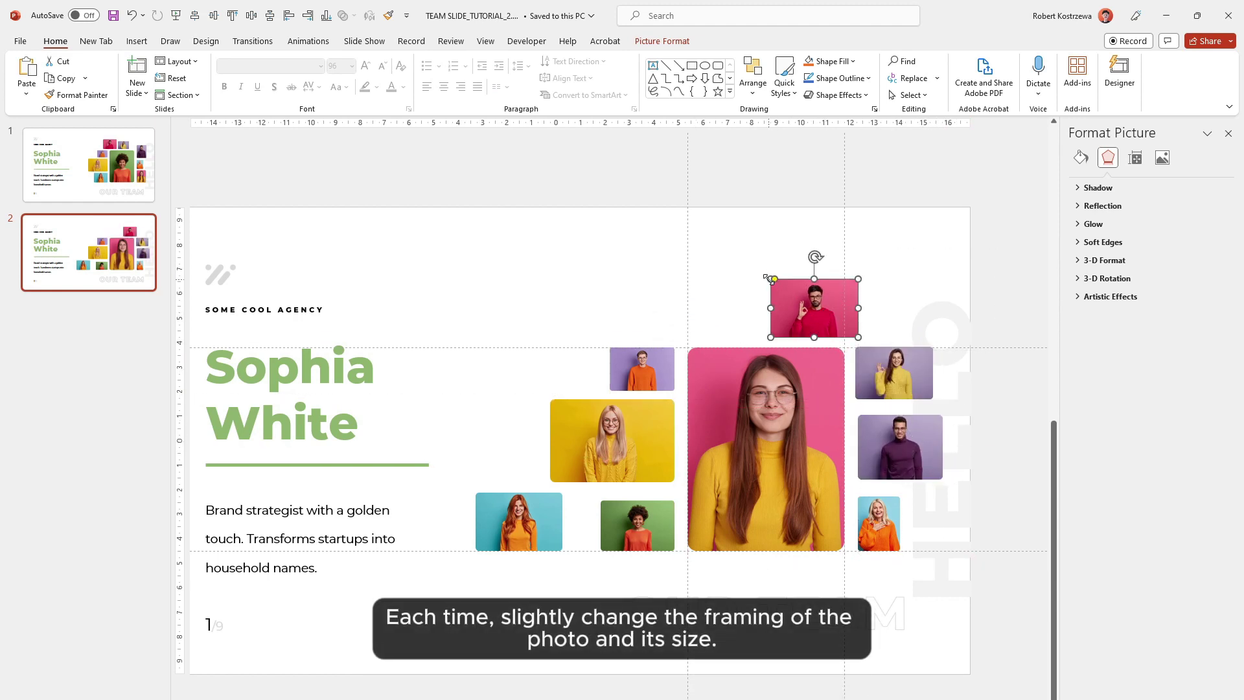
pyautogui.moveTo(643, 366); pyautogui.dragTo(700, 316)
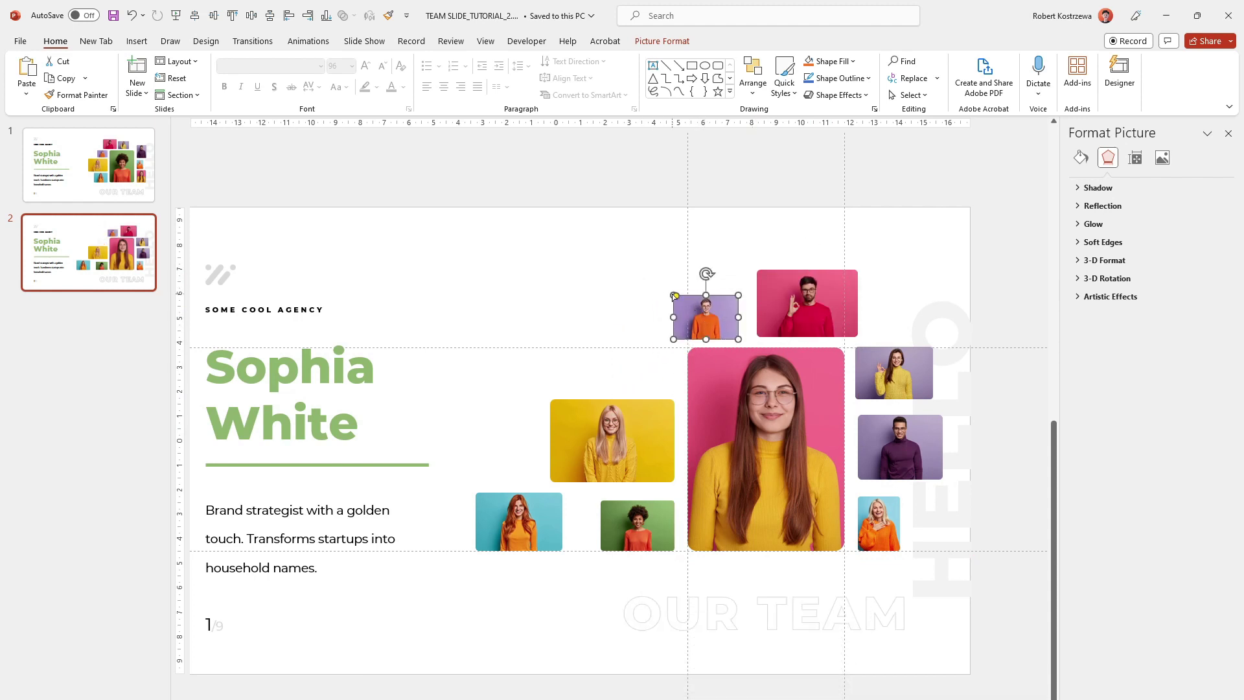
# Move the yellow-background photo up to the main photo's upper left and shrink it, then place and enlarge the blue redhead photo below it.
pyautogui.moveTo(648, 419); pyautogui.dragTo(648, 367)
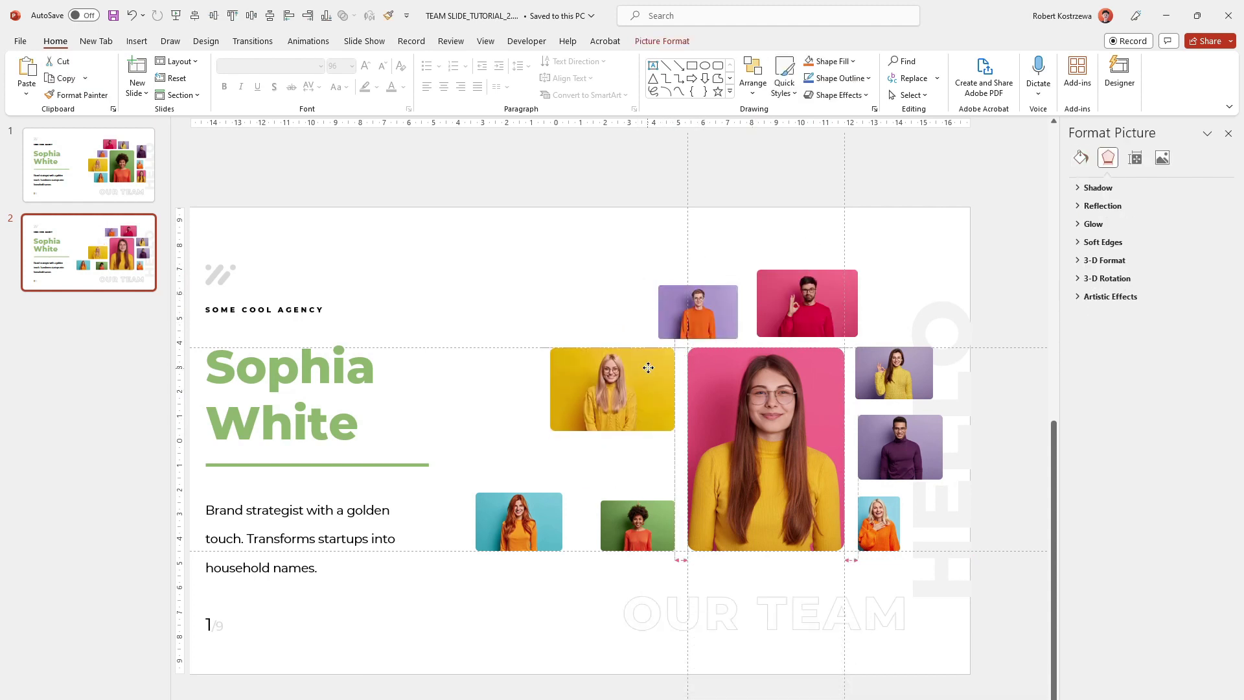
pyautogui.moveTo(549, 430); pyautogui.dragTo(599, 397)
pyautogui.moveTo(541, 516); pyautogui.dragTo(653, 442)
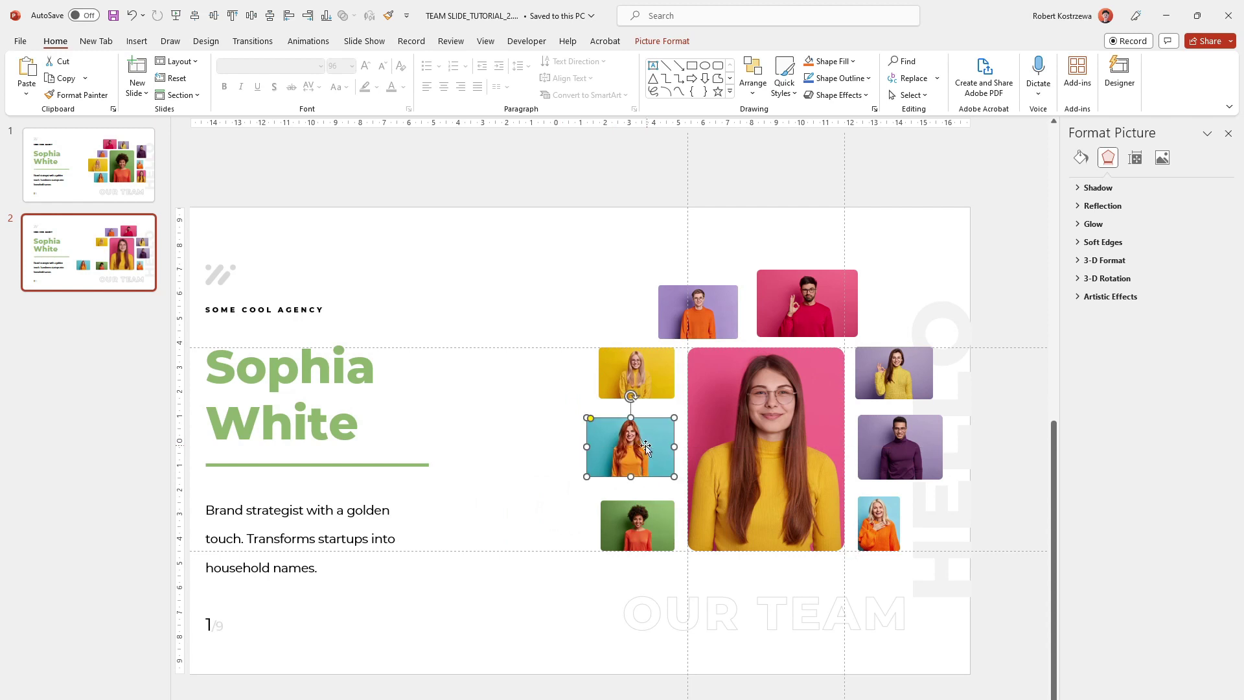
pyautogui.moveTo(580, 416); pyautogui.dragTo(640, 433)
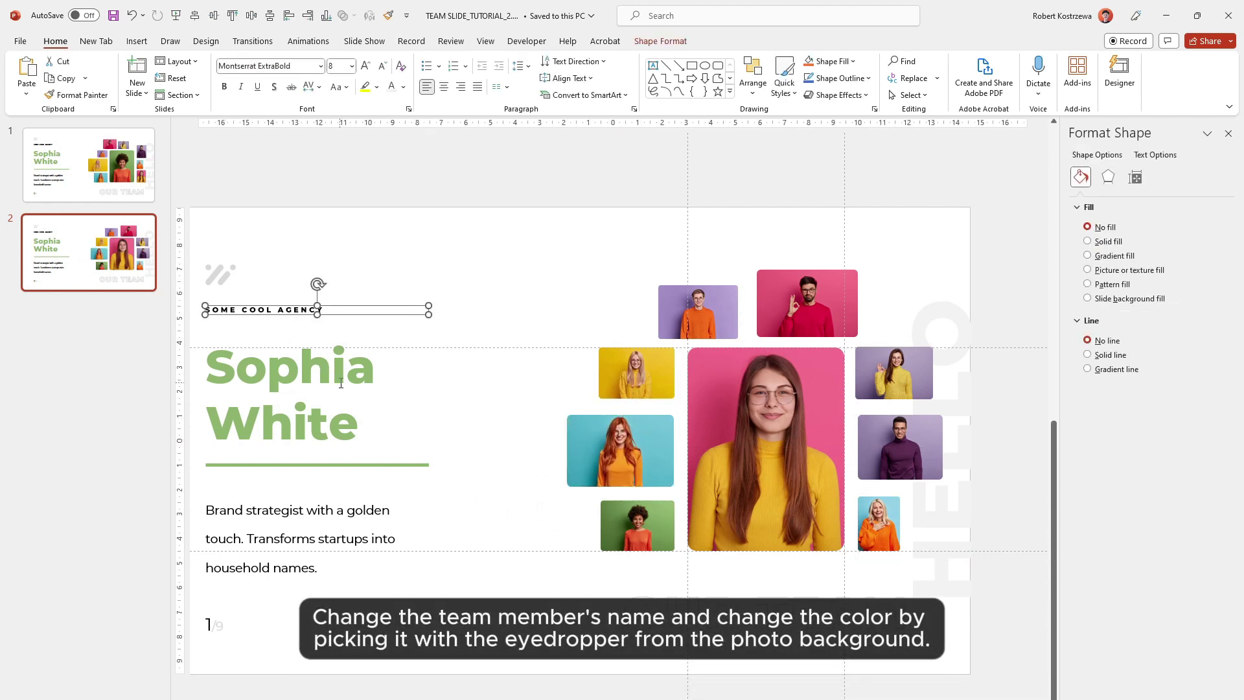
# Replace the heading with the second team member's name and widen its text box so the name fits on two lines.
pyautogui.scroll(-2, 437, 398)
pyautogui.tripleClick(437, 399)
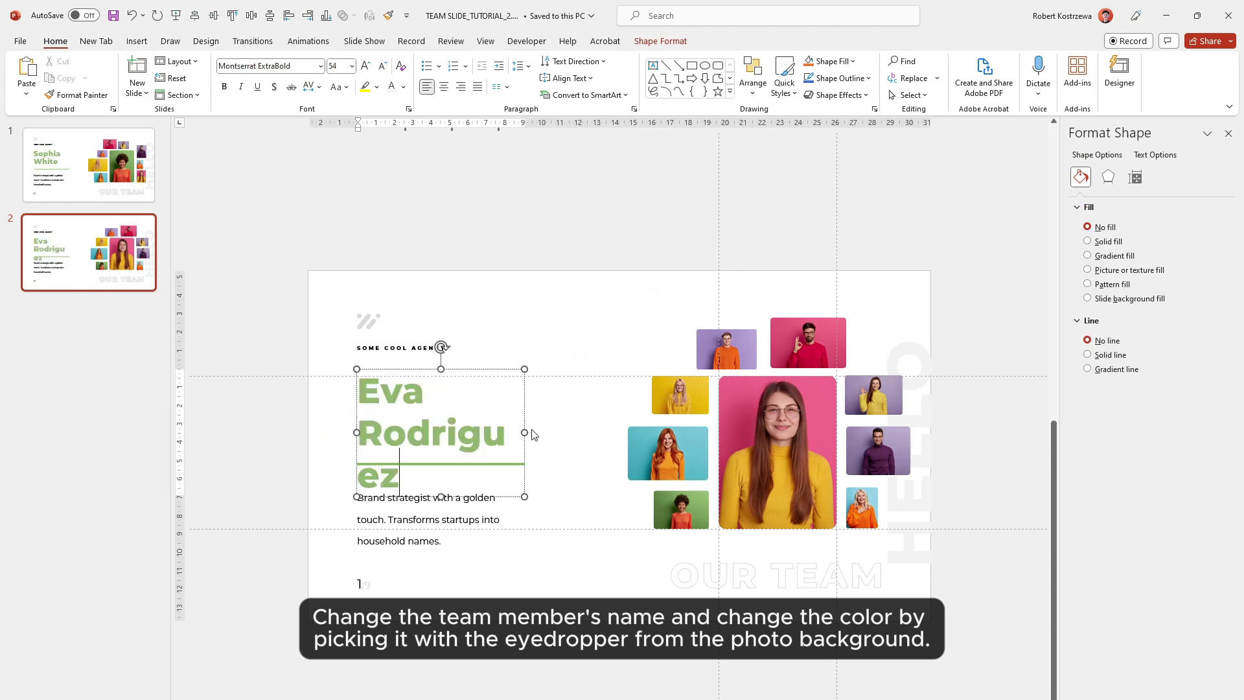
pyautogui.moveTo(524, 432); pyautogui.dragTo(564, 428)
pyautogui.click(545, 349)
# Recolor the member's name with the pink sampled from the main photo's background using the Eyedropper.
pyautogui.tripleClick(542, 435)
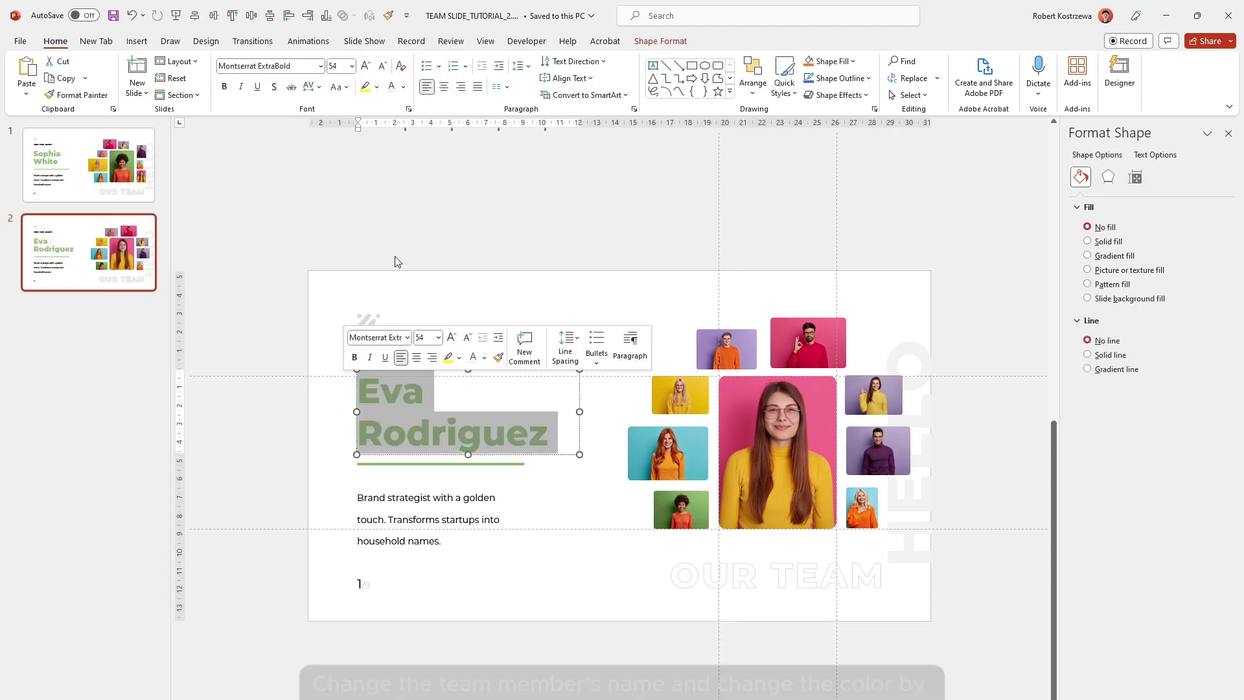
pyautogui.click(403, 87)
pyautogui.click(421, 280)
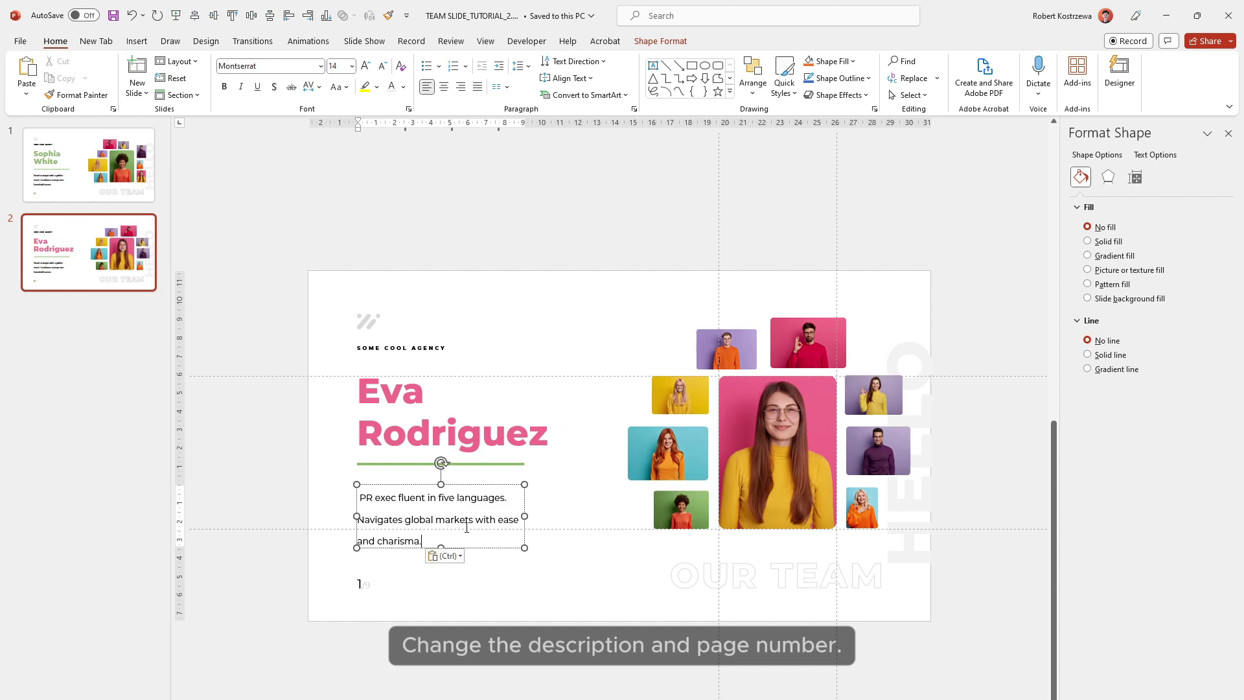
# Change the description to "PR exec fluent in five languages. Navigates global markets with ease and charisma." and the page number to 2.
pyautogui.click(444, 561)
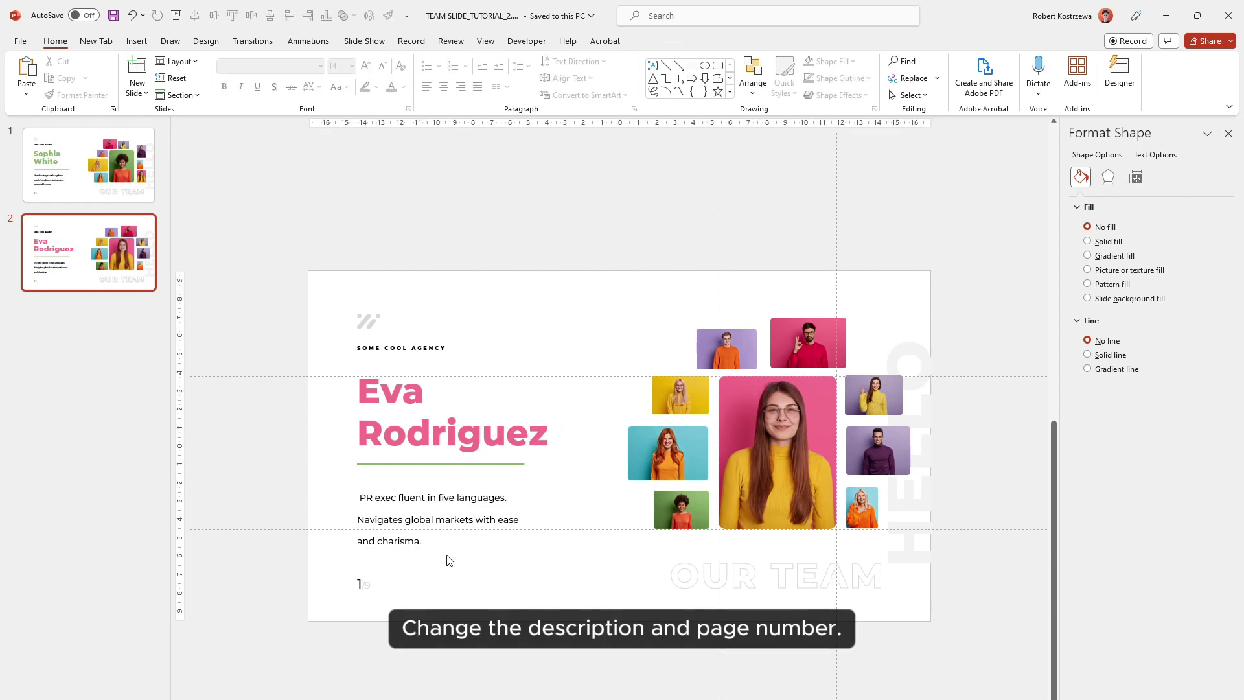
pyautogui.click(350, 581)
pyautogui.write('2')
pyautogui.click(527, 575)
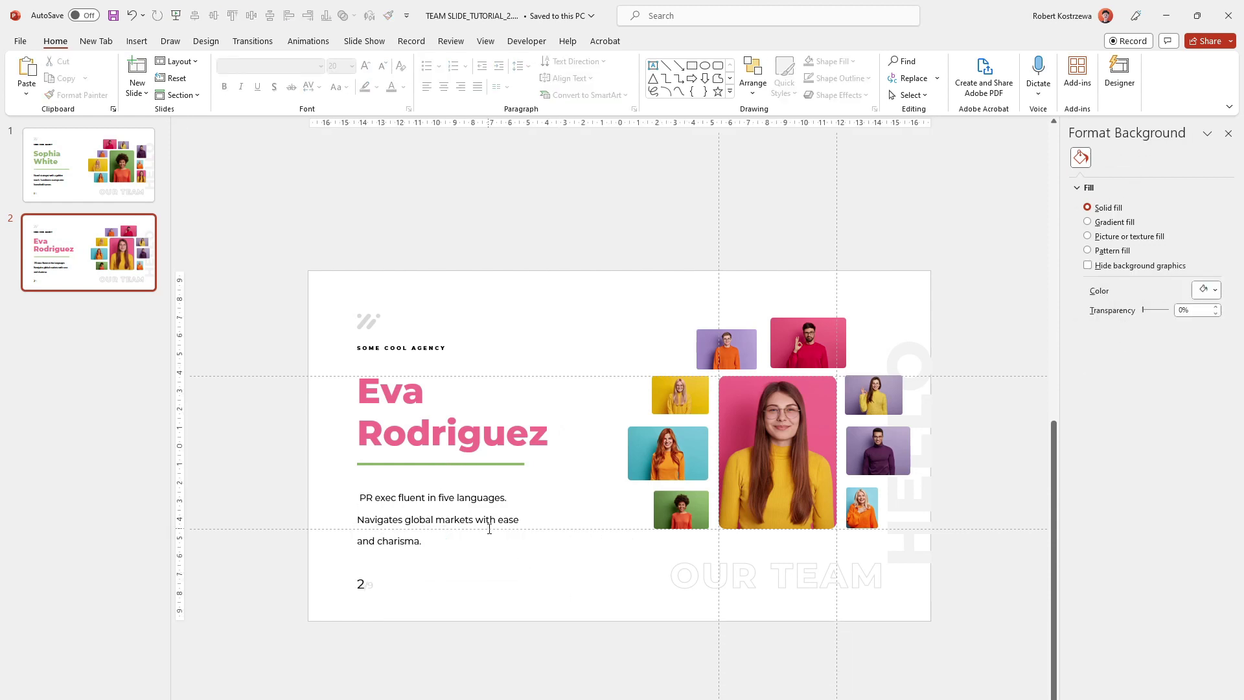
# Recolor the divider line under the name with the same recent pink color.
pyautogui.click(414, 464)
pyautogui.click(841, 78)
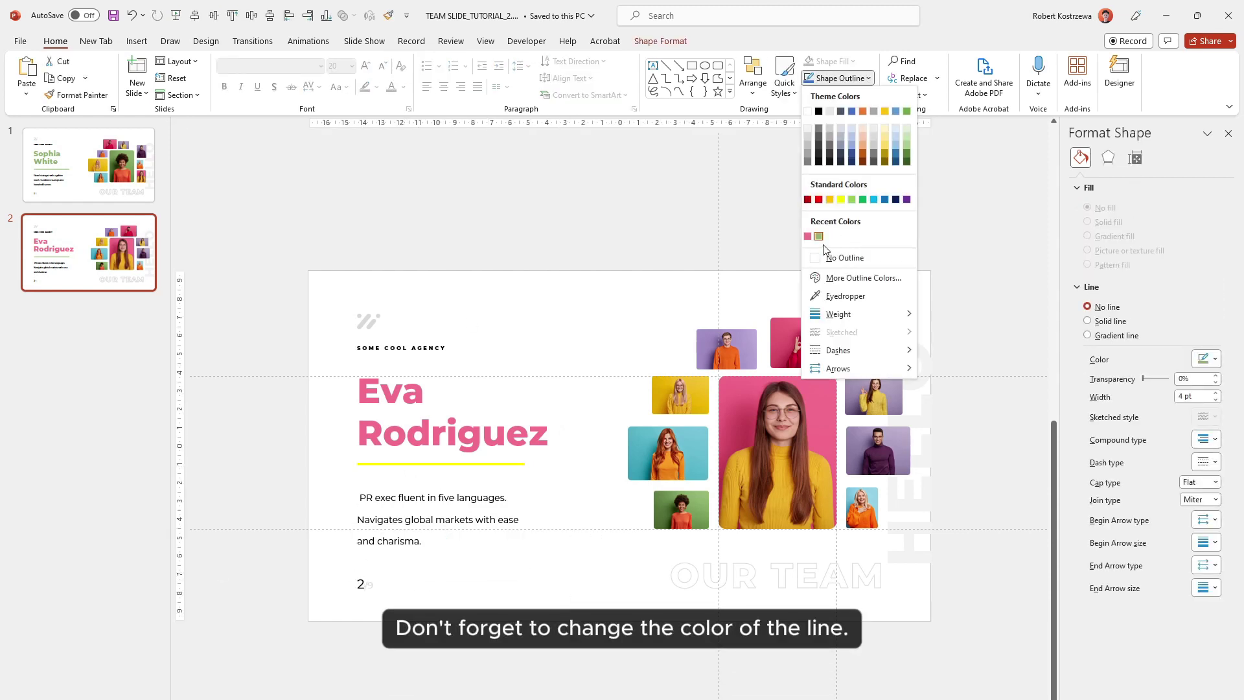
pyautogui.click(813, 237)
pyautogui.click(625, 324)
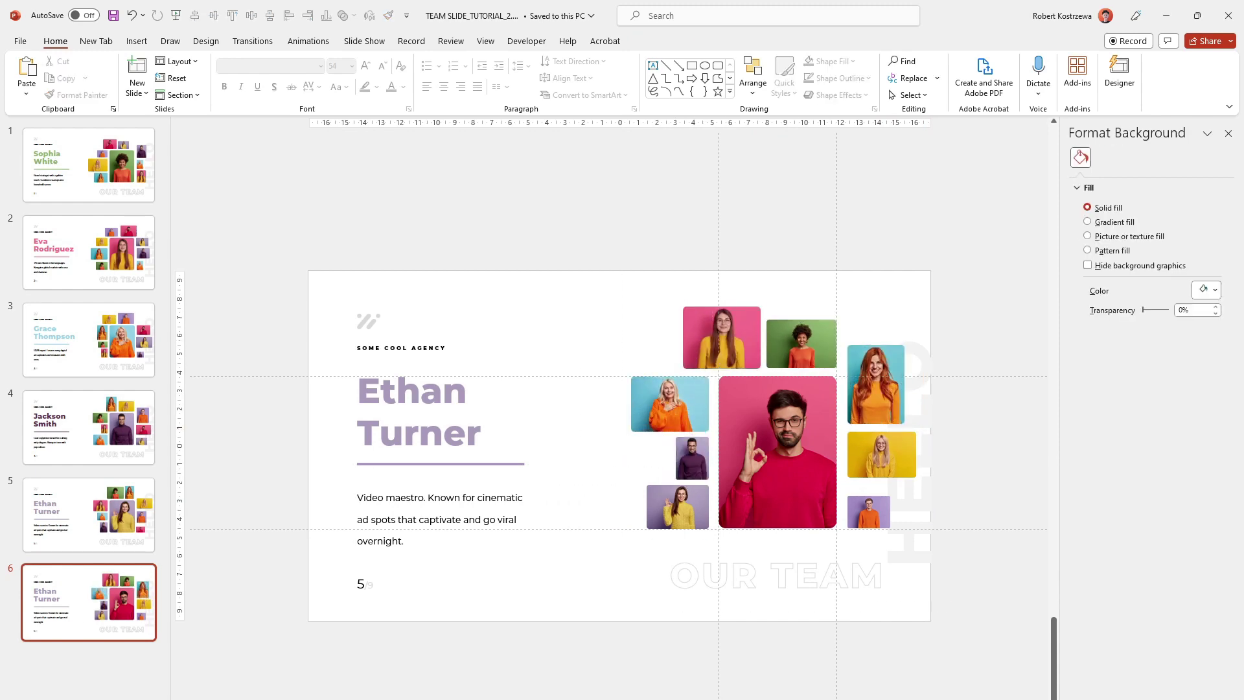
# Continue the remaining member slides, rotating the photos clockwise around the center and adjusting each photo's size and crop.
pyautogui.rightClick(716, 492)
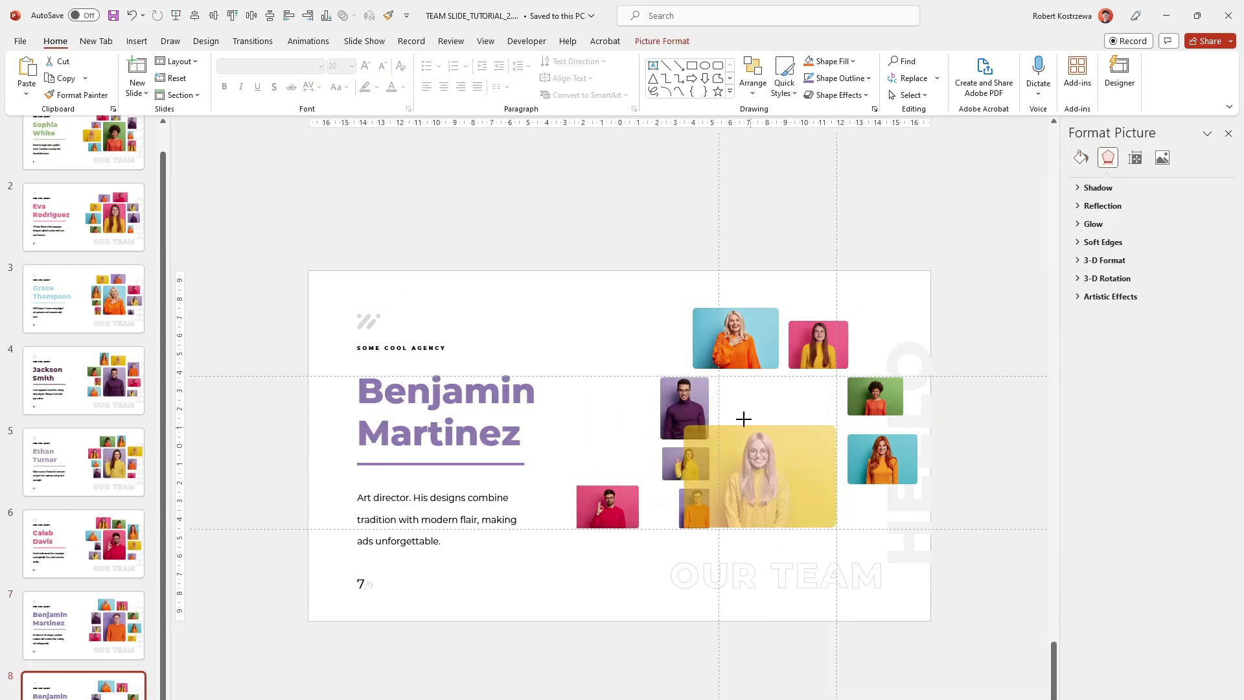
pyautogui.moveTo(741, 417); pyautogui.dragTo(906, 432)
pyautogui.moveTo(842, 355); pyautogui.dragTo(872, 378)
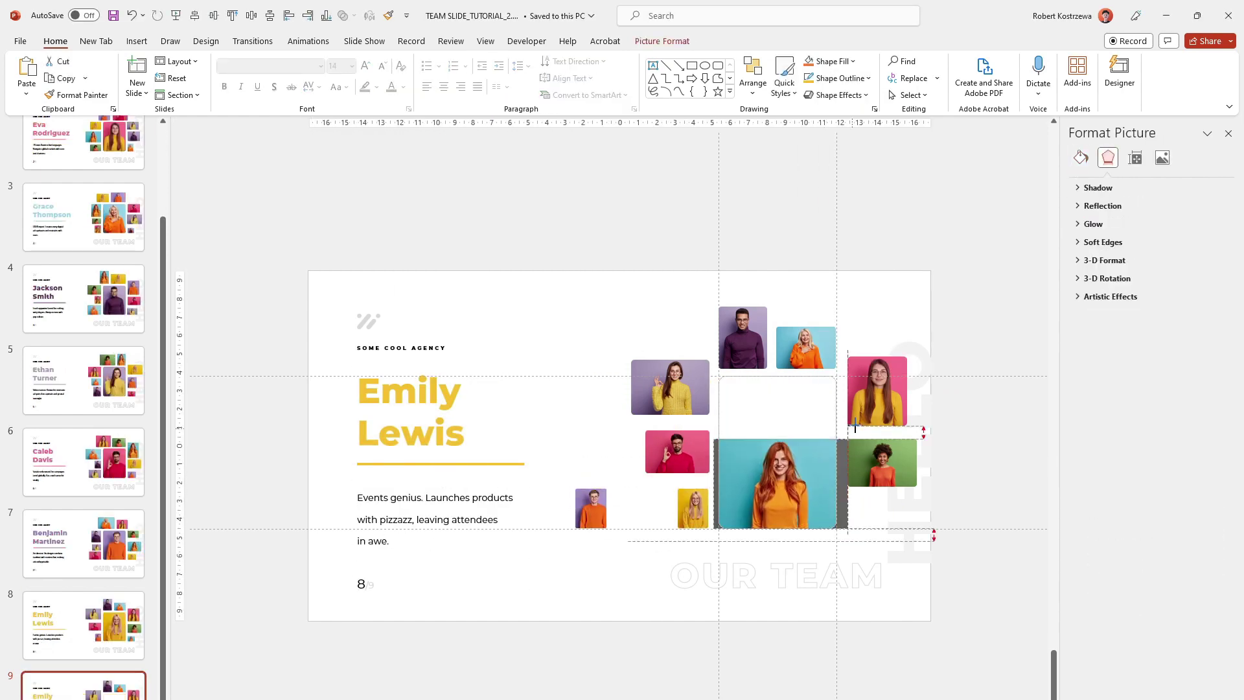
pyautogui.moveTo(920, 453); pyautogui.dragTo(877, 496)
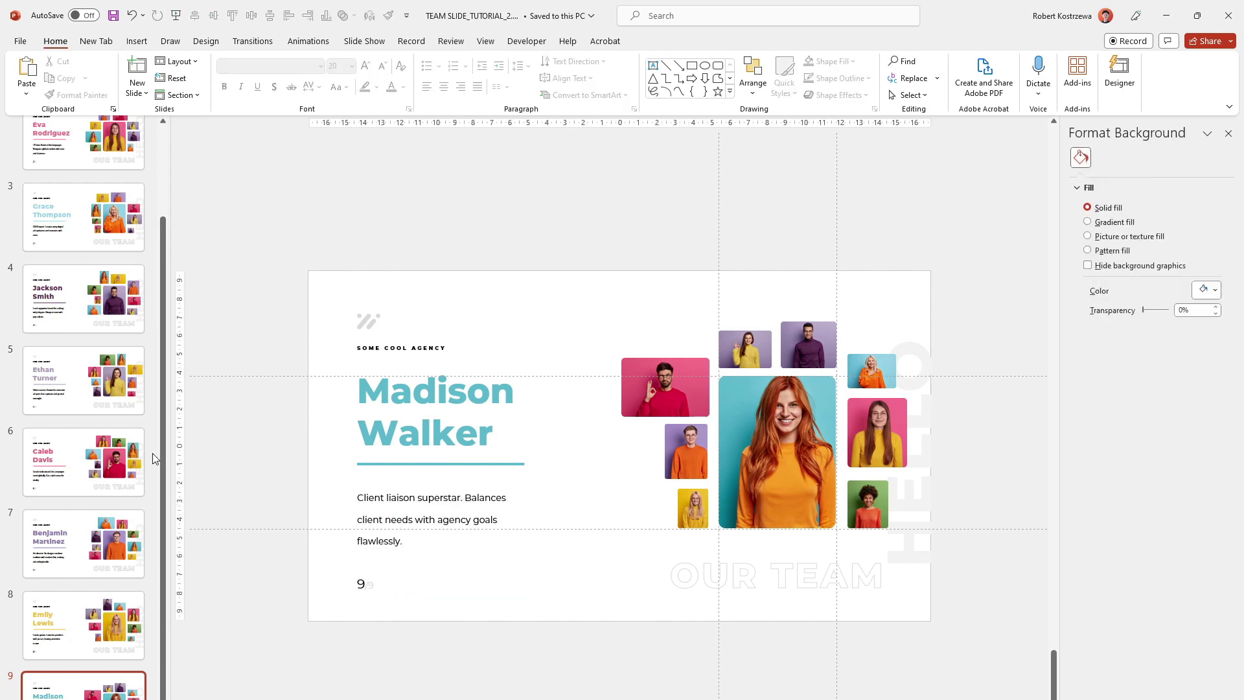
# On the second slide, adjust the inner crop of the yellow-background photo, the upper pink photo and the photo of the man in purple.
pyautogui.scroll(3, 84, 324)
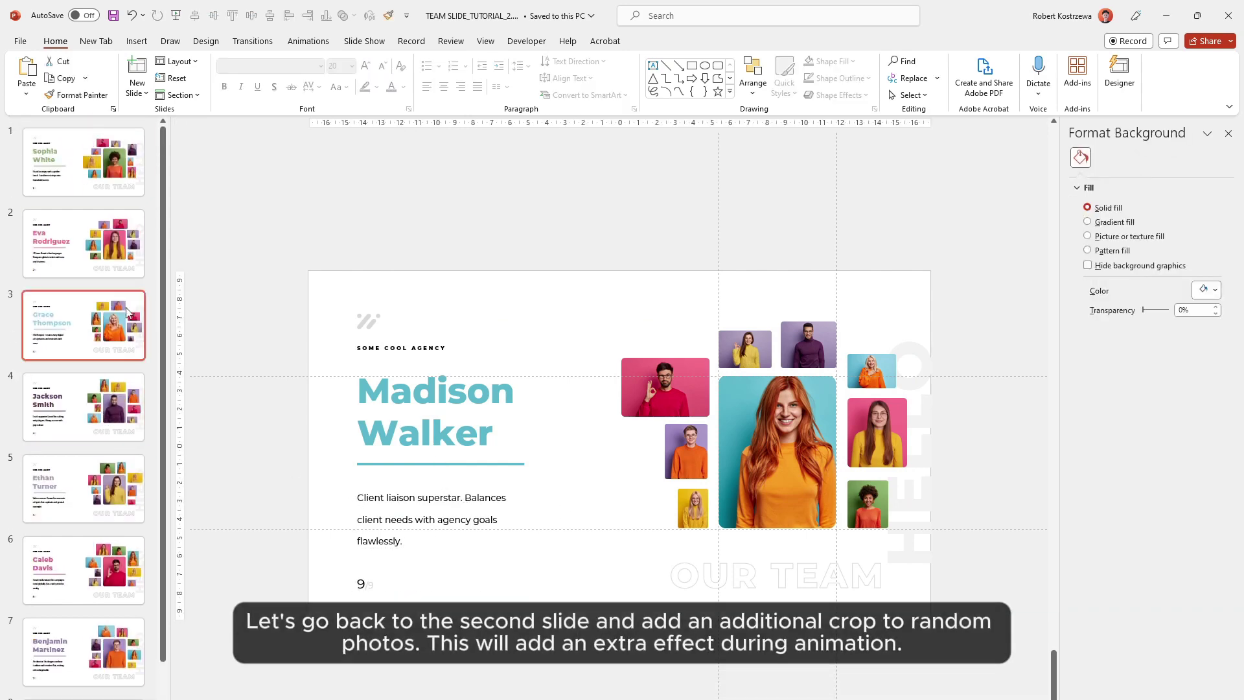
pyautogui.click(137, 261)
pyautogui.rightClick(684, 397)
pyautogui.click(708, 360)
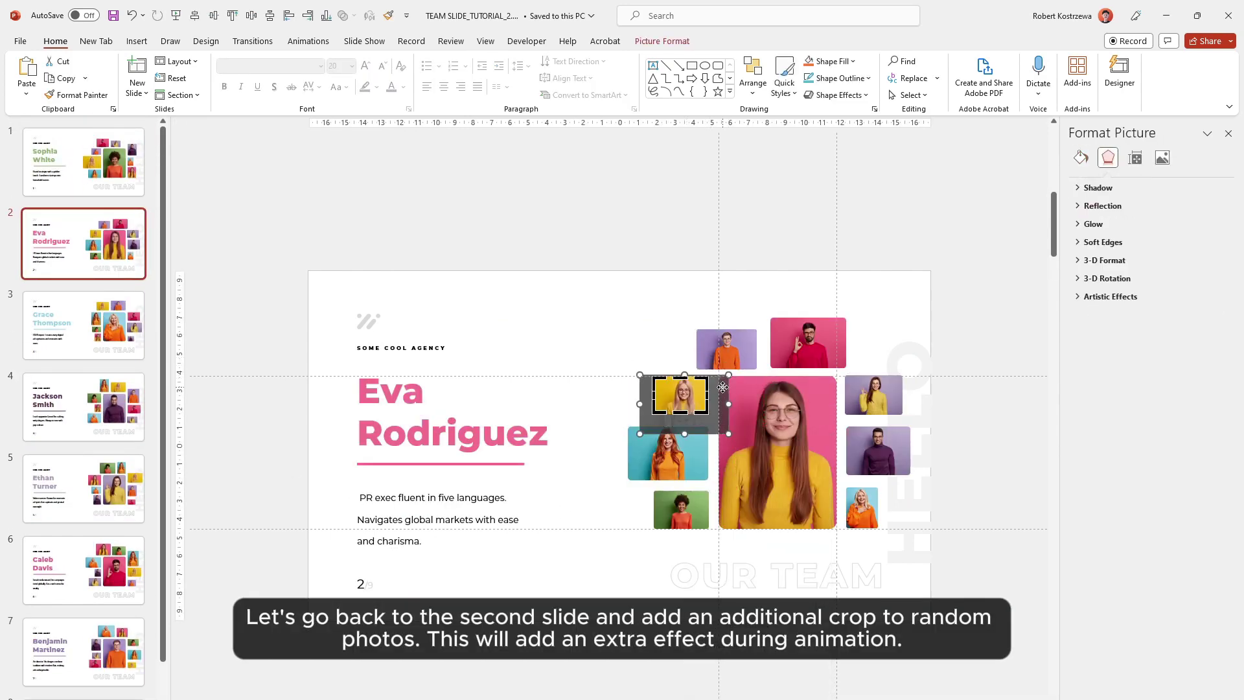
pyautogui.rightClick(823, 349)
pyautogui.click(851, 321)
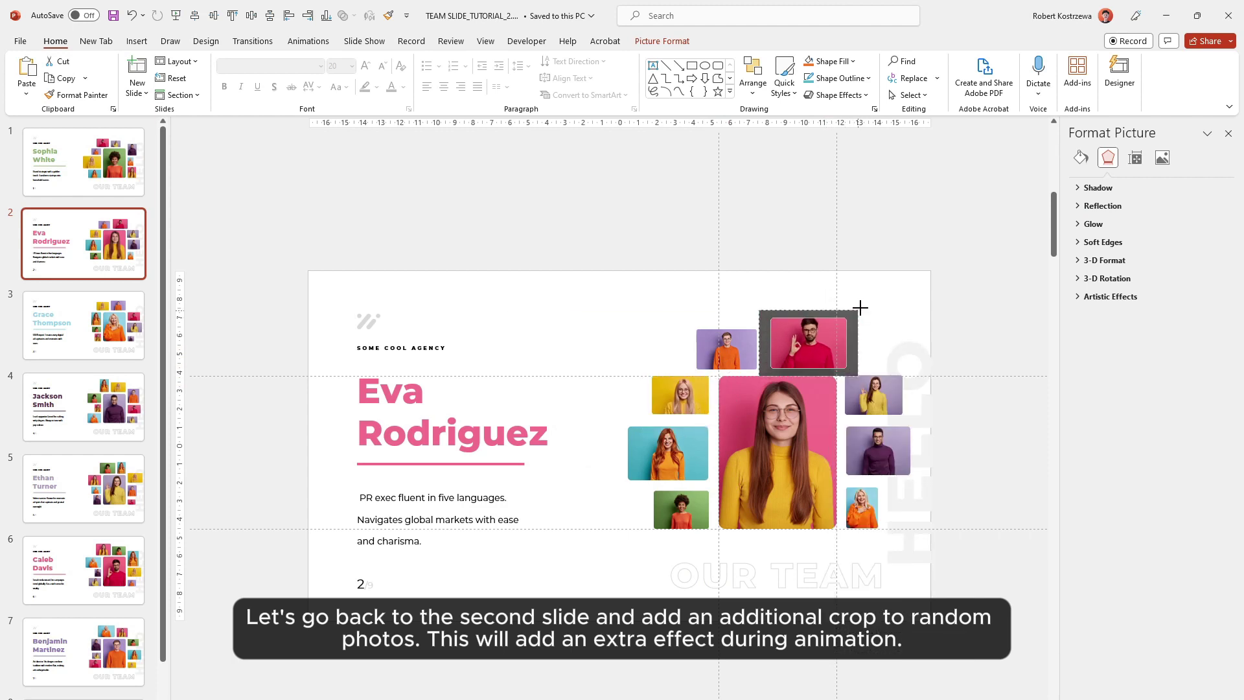
pyautogui.rightClick(882, 458)
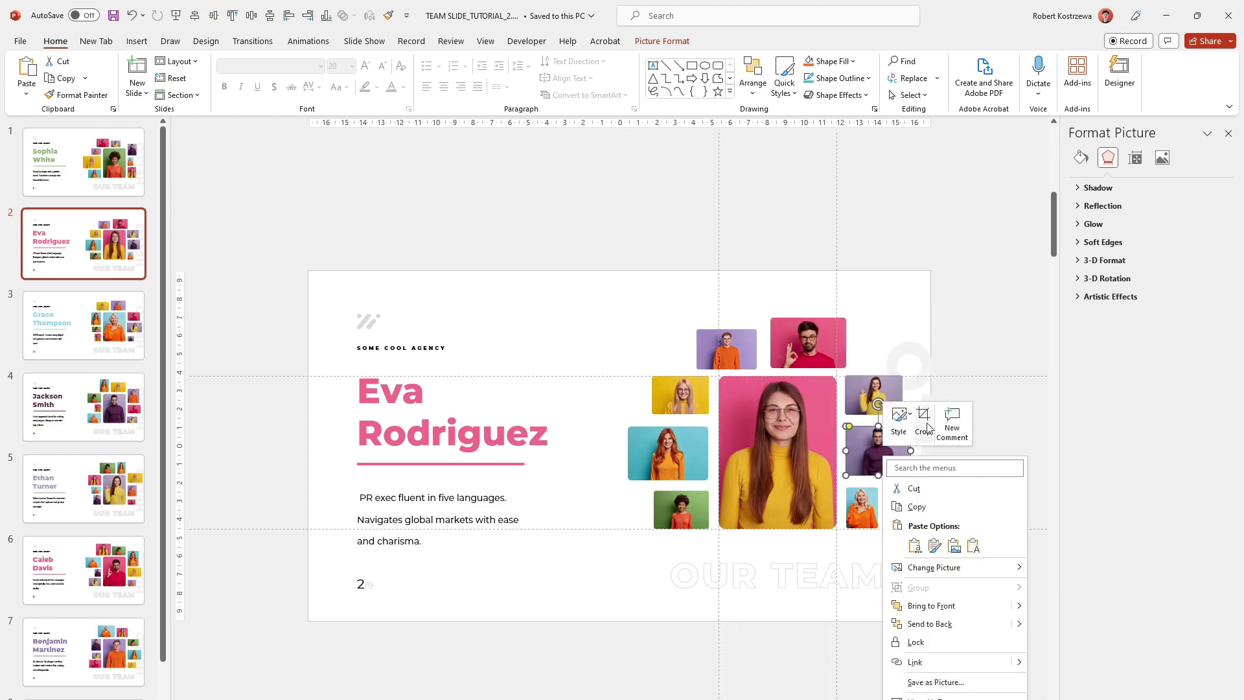
pyautogui.click(920, 424)
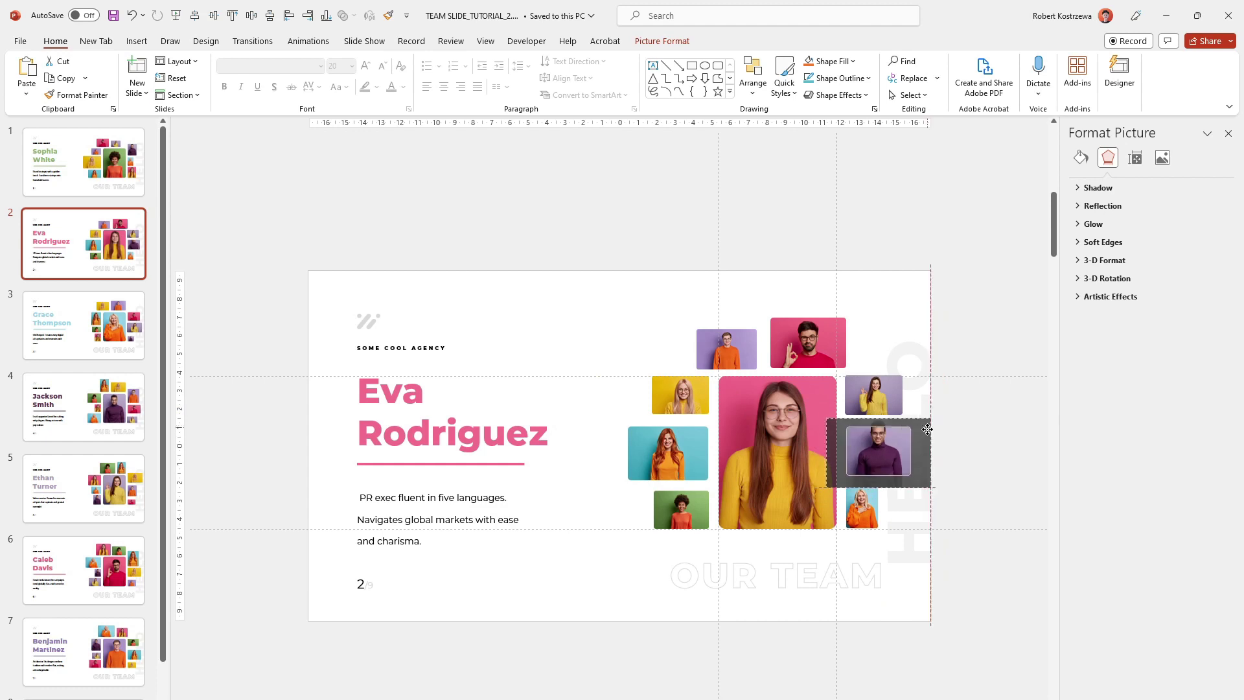
# On the fourth slide, adjust the inner crop of the small pink-background photo and the photo of the red-haired woman.
pyautogui.click(104, 389)
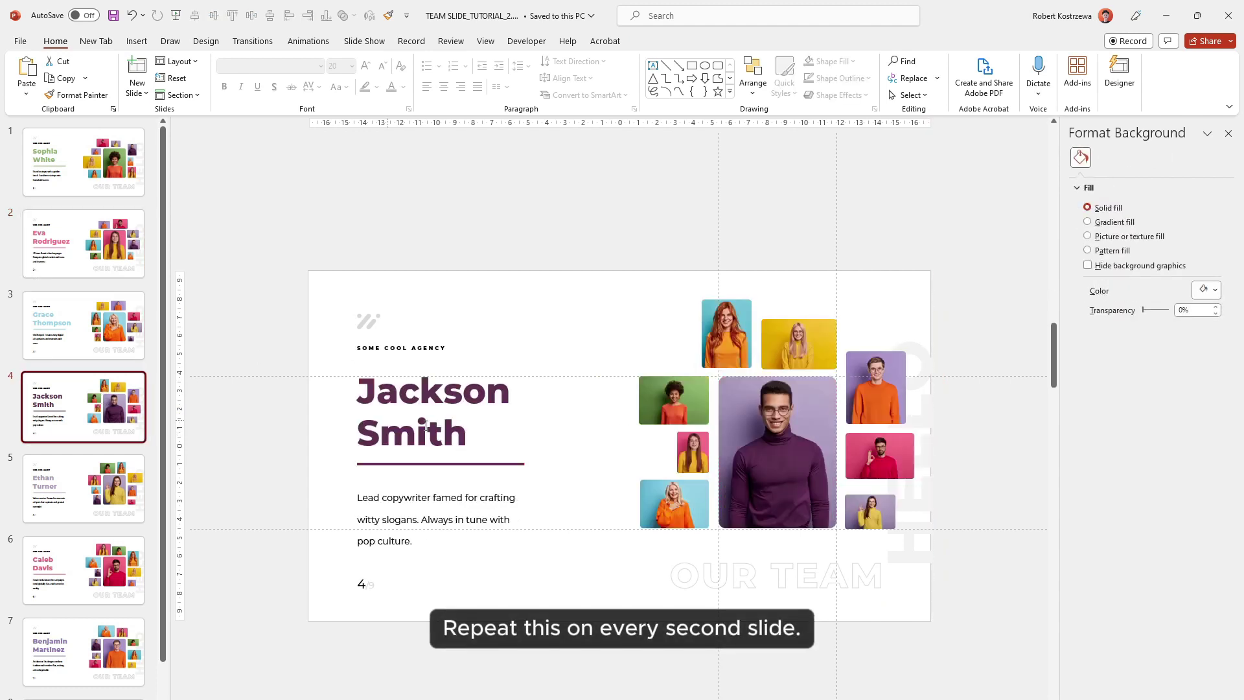
pyautogui.click(679, 493)
pyautogui.click(697, 453)
pyautogui.rightClick(700, 446)
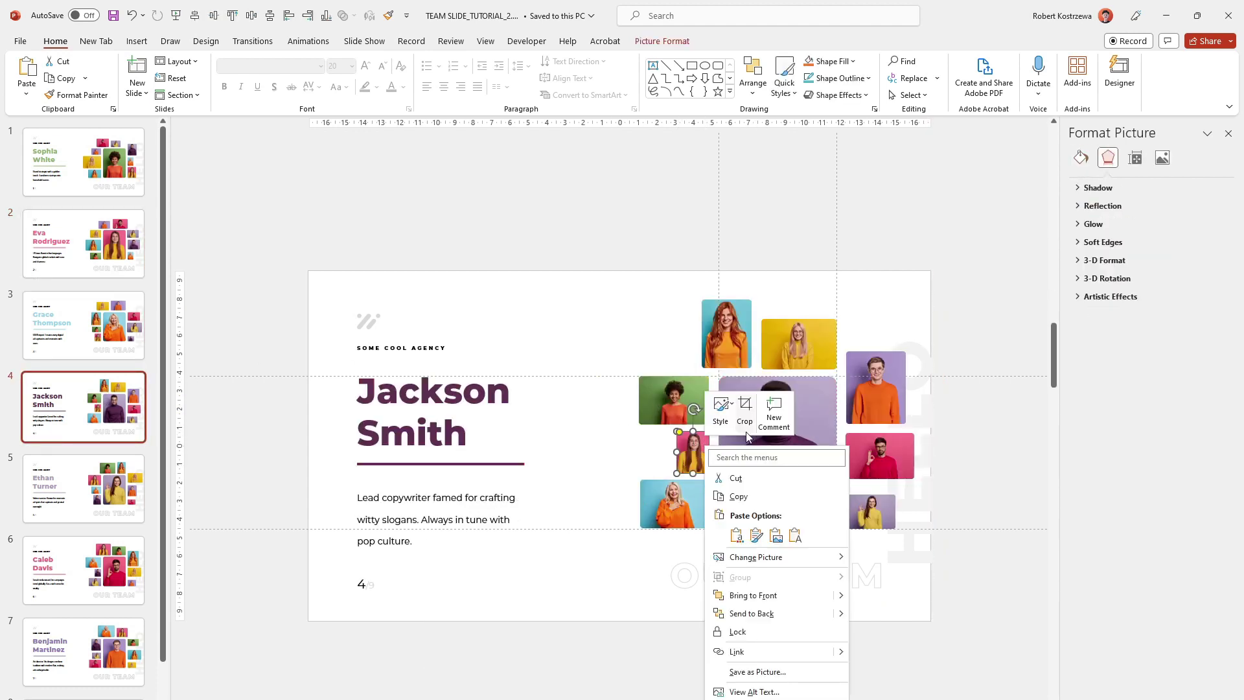
pyautogui.click(743, 414)
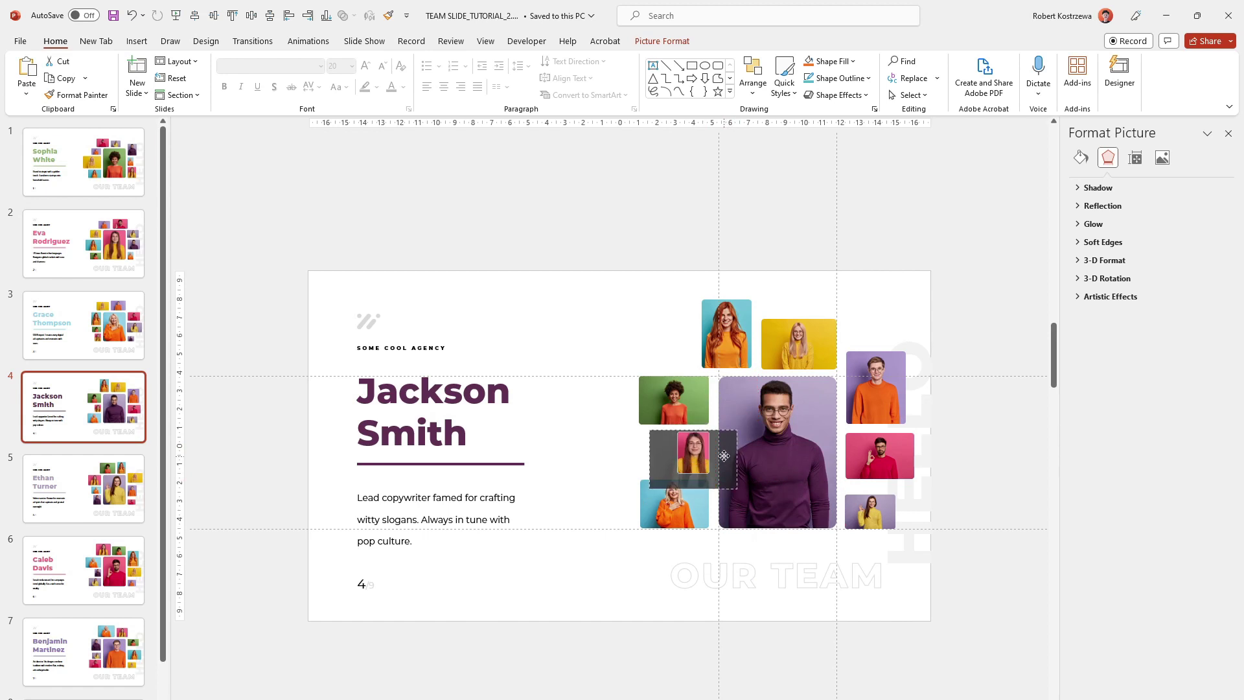
pyautogui.rightClick(730, 354)
pyautogui.click(771, 323)
pyautogui.moveTo(779, 369); pyautogui.dragTo(792, 377)
# Adjust the inner crop of the fourth slide's purple-background photos of the man in orange and the woman in yellow.
pyautogui.click(876, 394)
pyautogui.rightClick(876, 394)
pyautogui.click(916, 361)
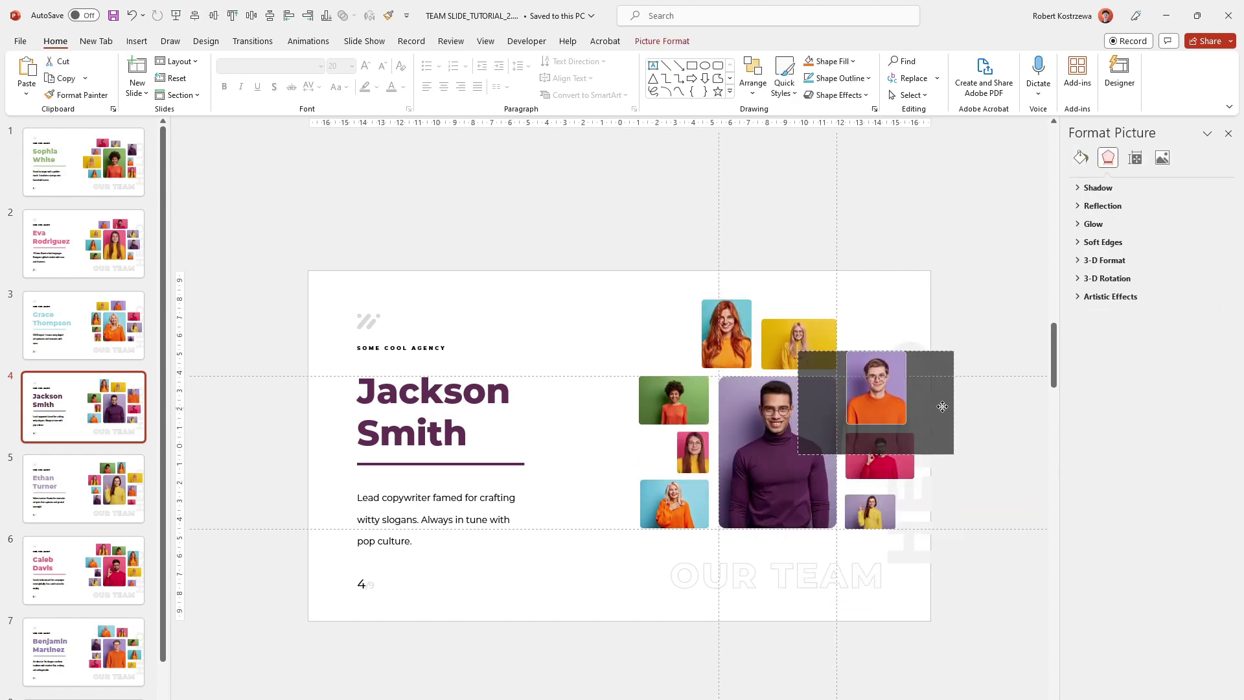
pyautogui.rightClick(871, 512)
pyautogui.click(911, 479)
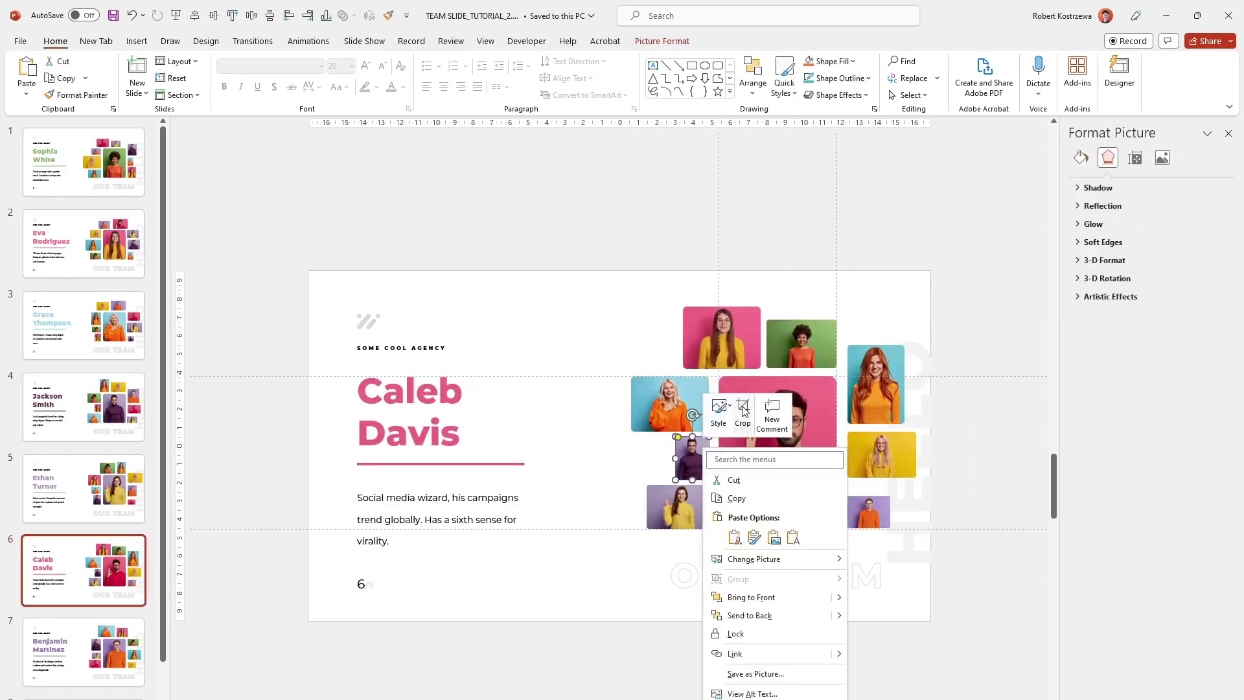
# Continue with every second slide, adjusting the inner crop of the sixth slide's upper pink-background photo and the red-haired woman's photo.
pyautogui.rightClick(744, 348)
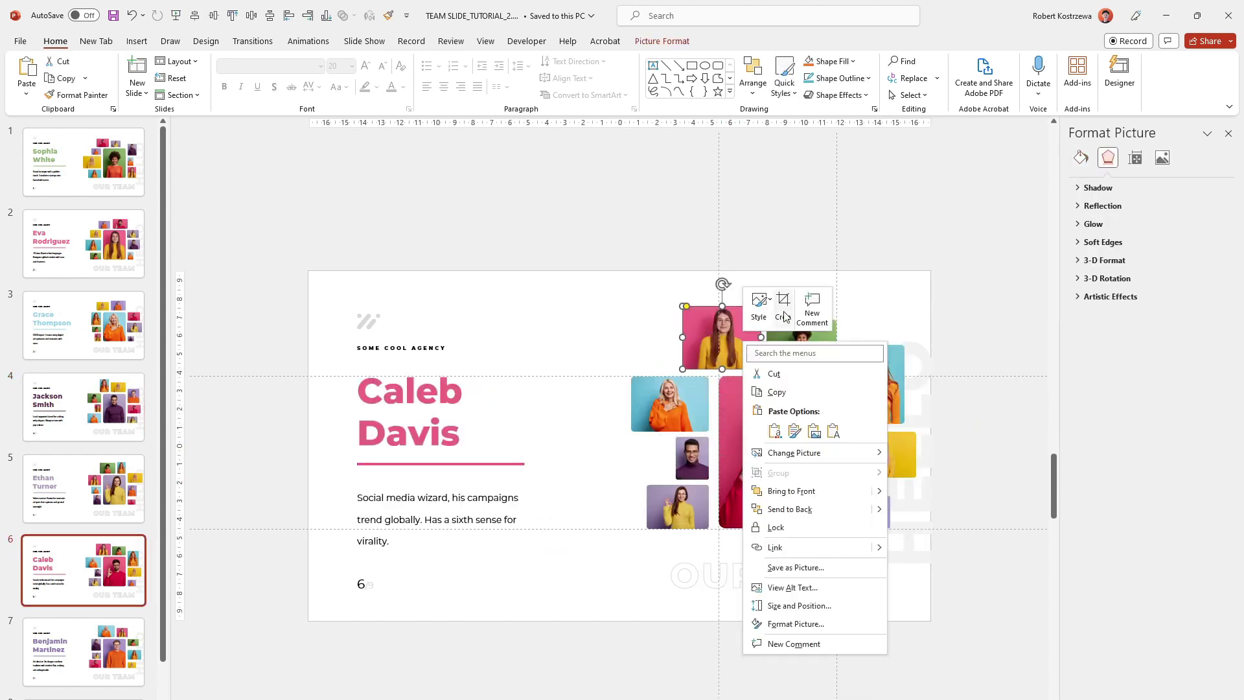
pyautogui.click(869, 383)
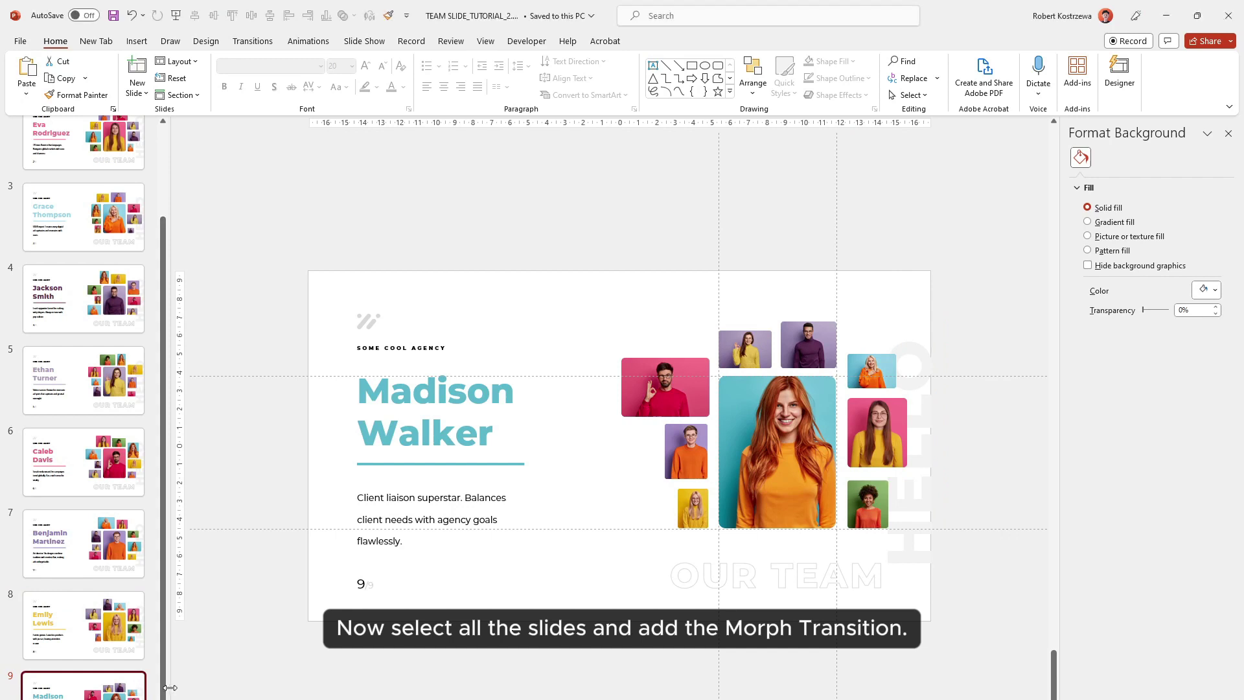
# Select all nine slides and apply the Morph transition to them.
pyautogui.scroll(3, 84, 389)
pyautogui.keyDown('shift'); pyautogui.click(75, 149); pyautogui.keyUp('shift')
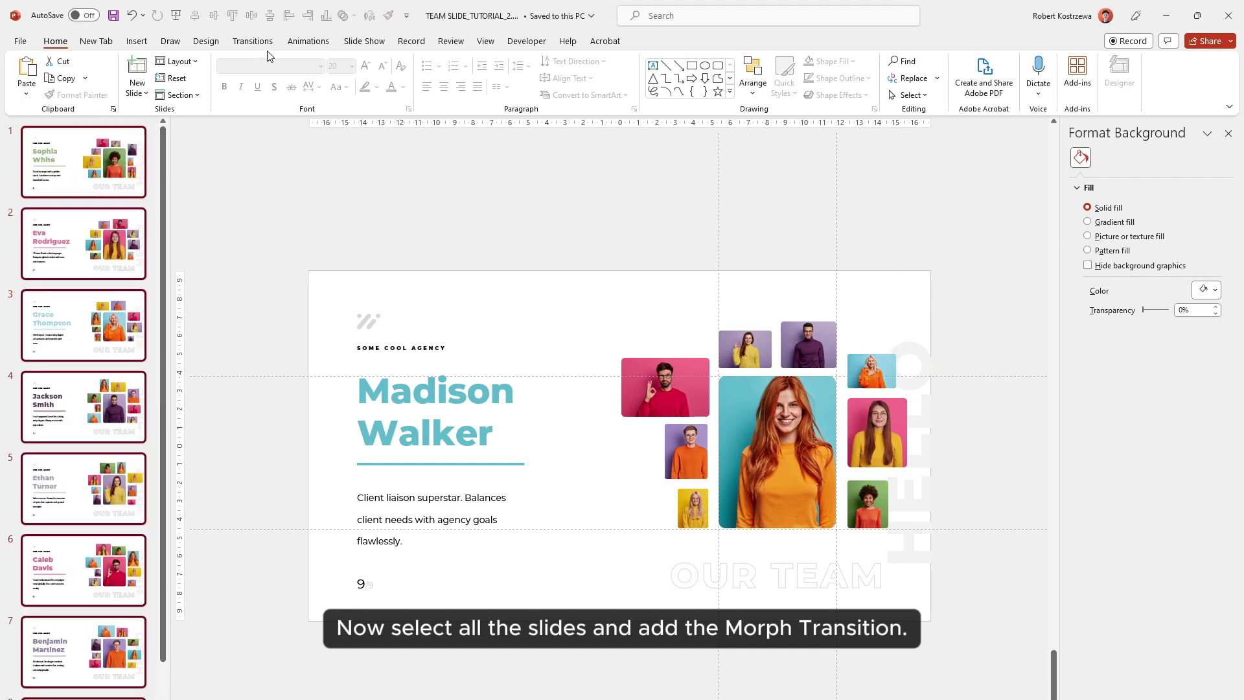
pyautogui.click(253, 41)
pyautogui.click(134, 74)
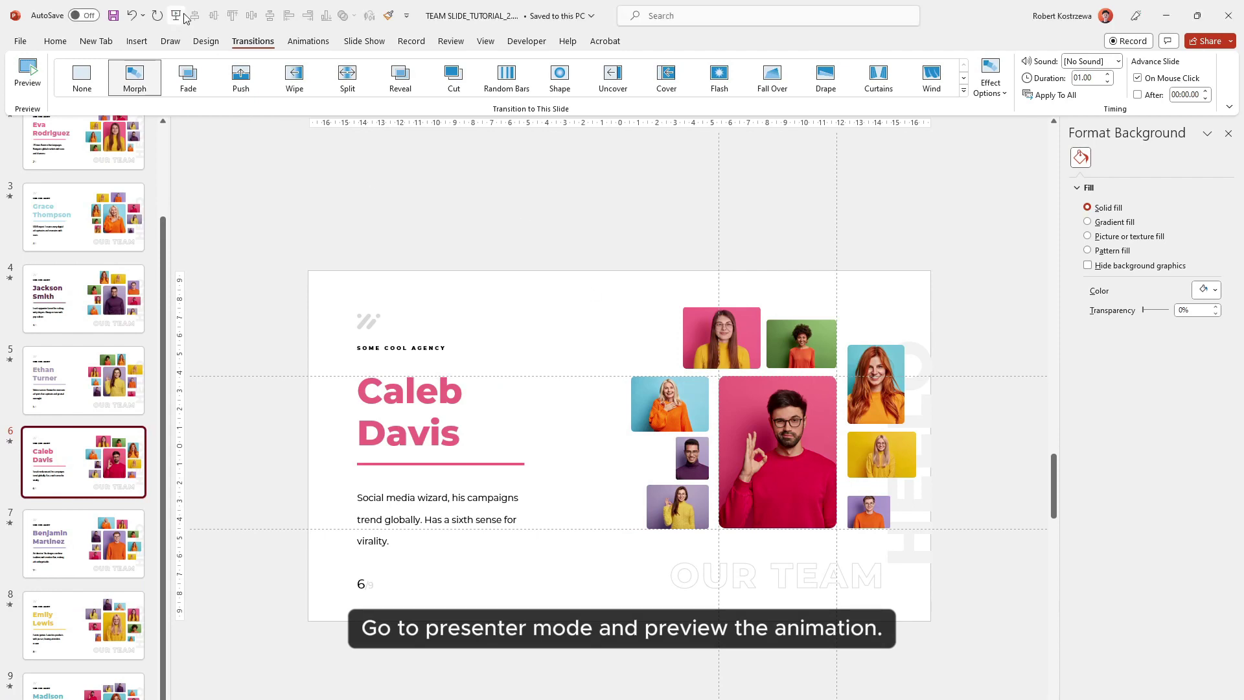
# Start the slide show from the first slide and advance to the sixth to preview the Morph animation.
pyautogui.click(176, 16)
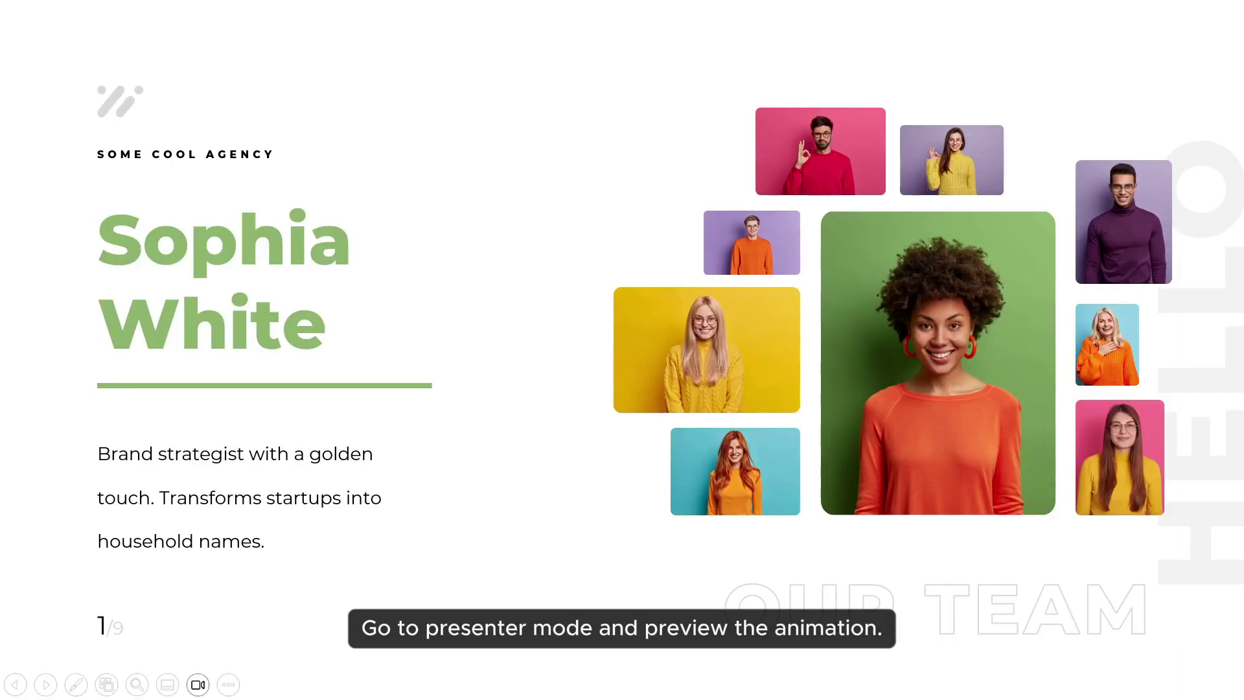
pyautogui.press('Right')
pyautogui.press('Right')
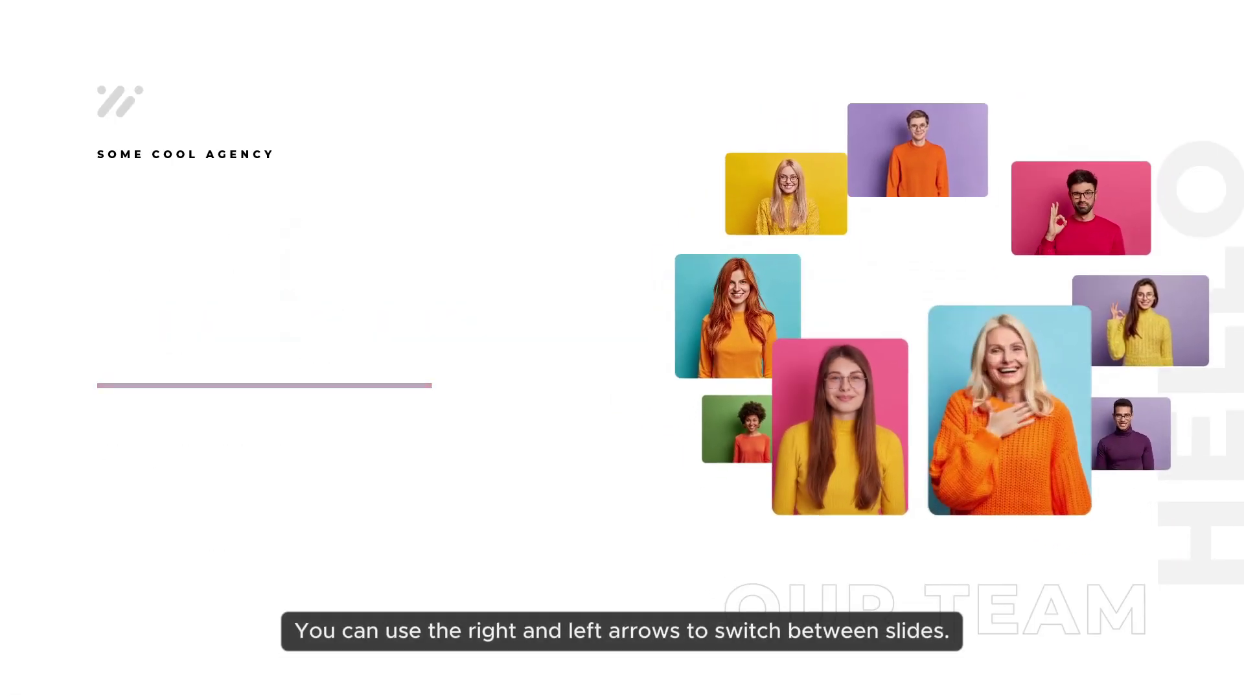
pyautogui.press('Right')
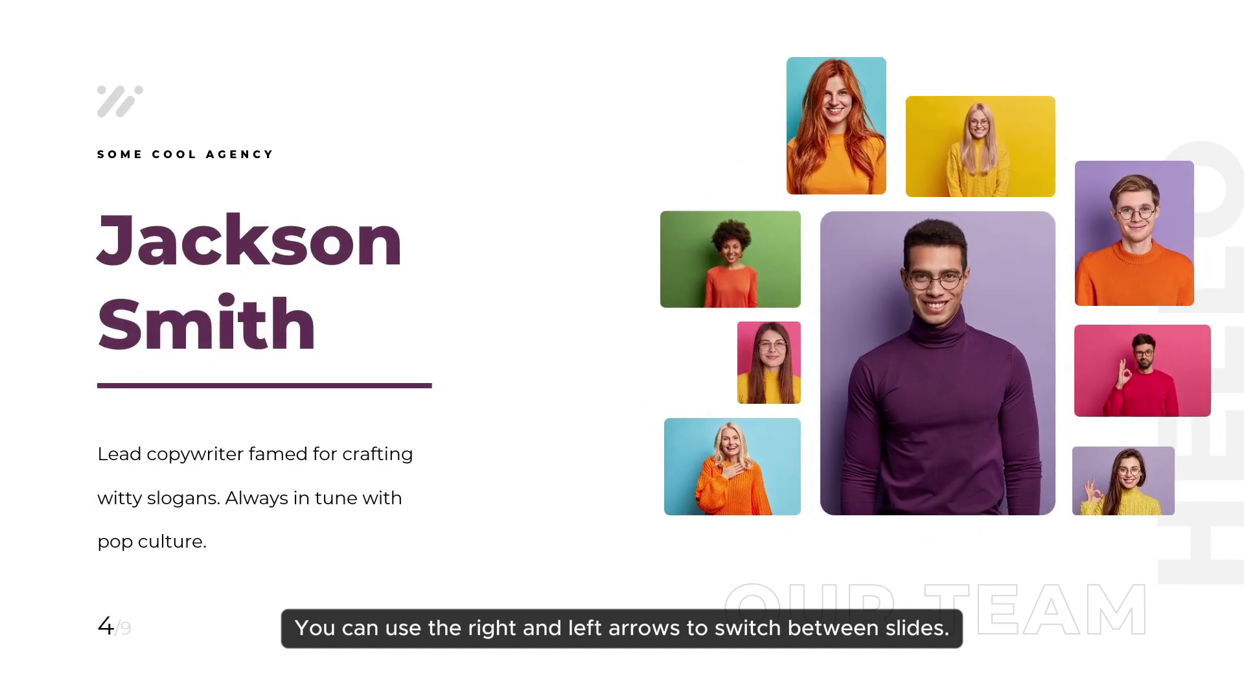
pyautogui.press('Right')
pyautogui.press('Right')
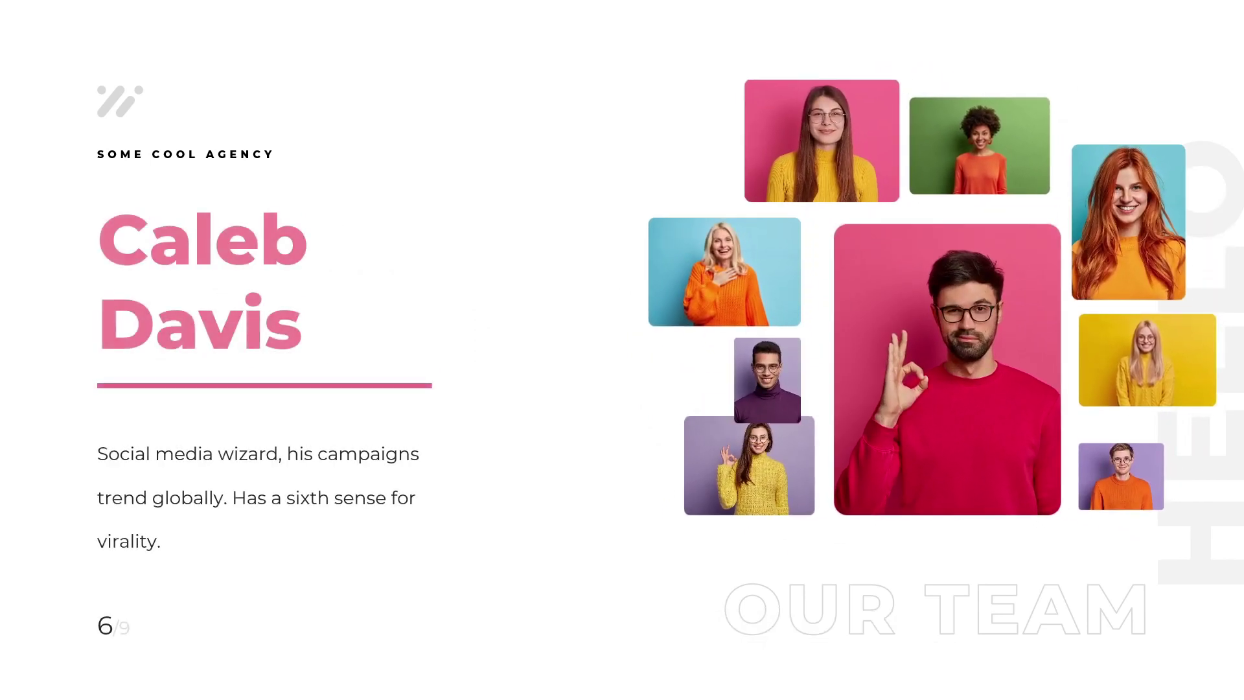
# Step the slide show back to the fourth slide and forward to the eighth to check the animation in both directions.
pyautogui.press('Left')
pyautogui.press('Left')
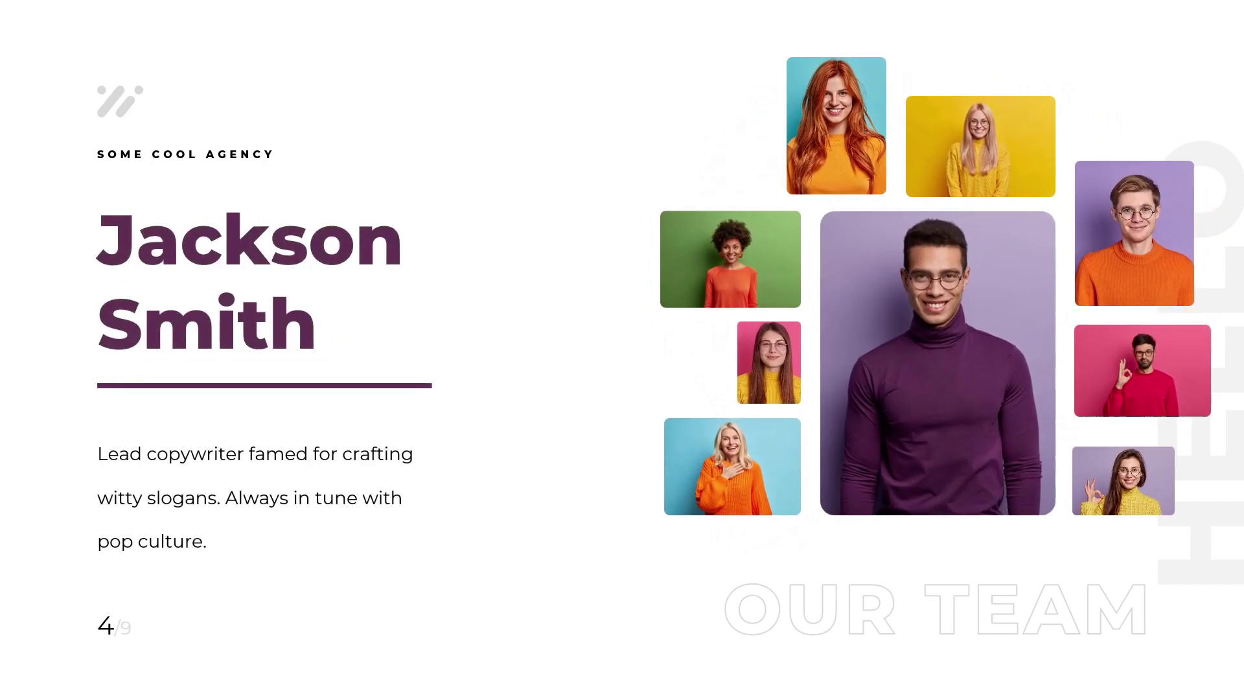
pyautogui.press('Right')
pyautogui.press('Right')
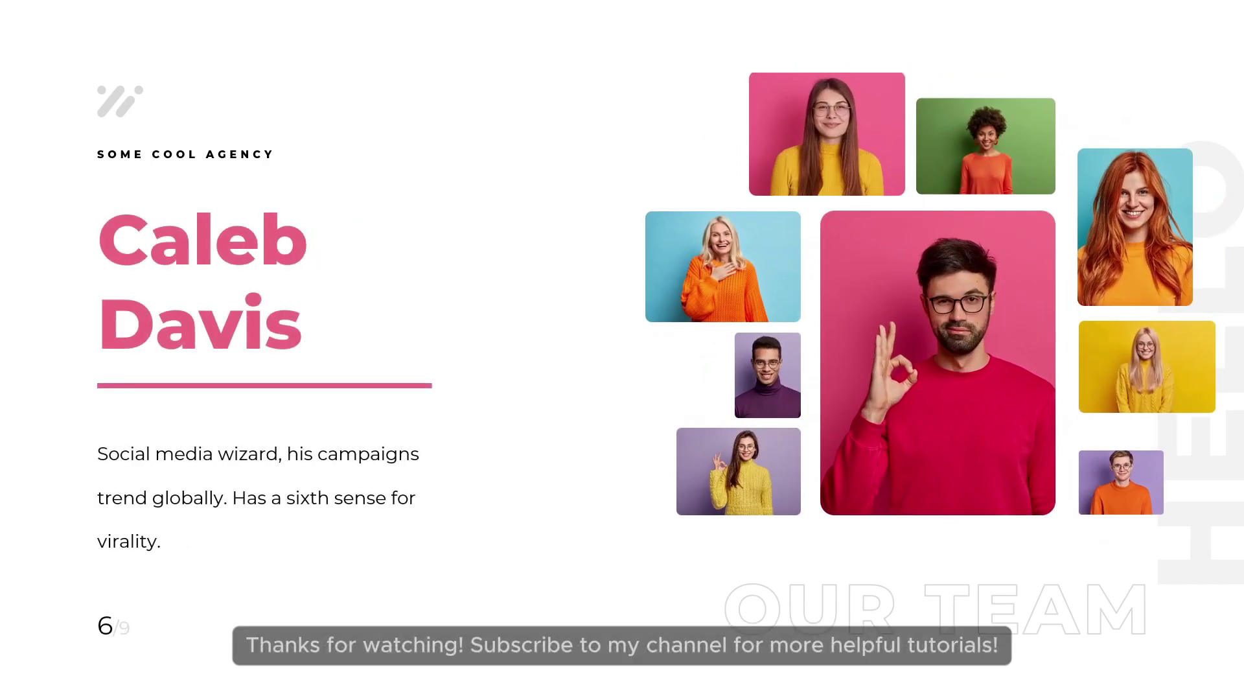
pyautogui.press('Right')
pyautogui.press('Right')
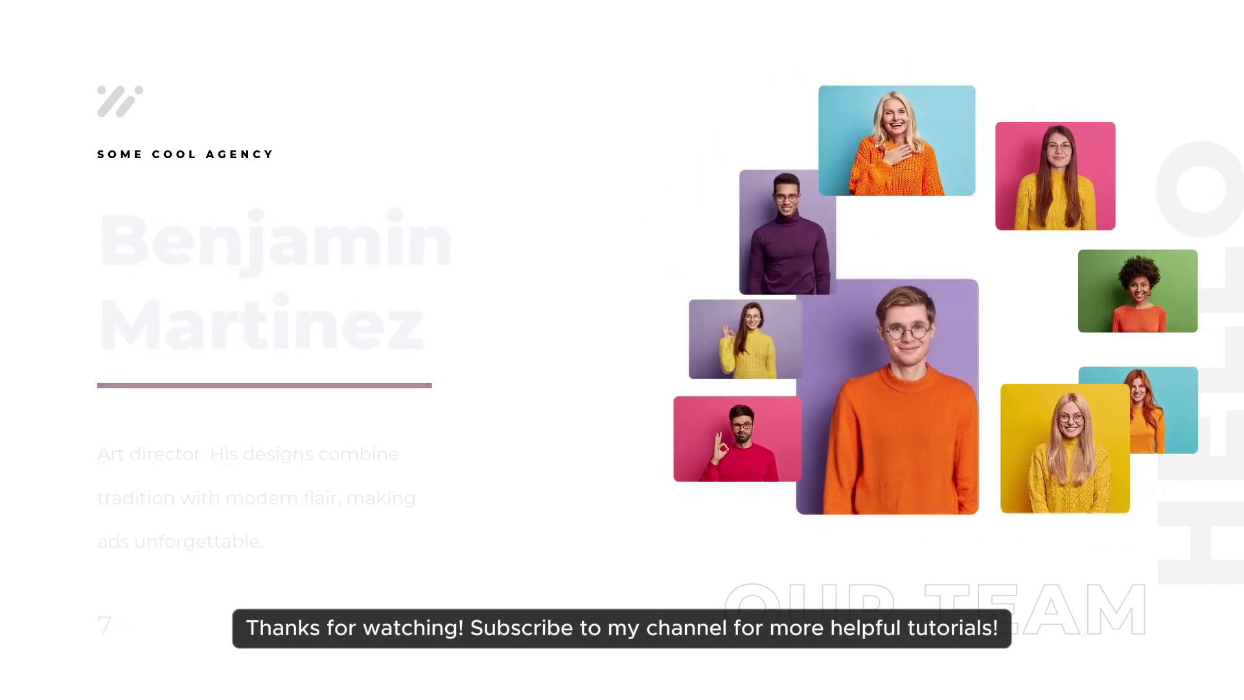